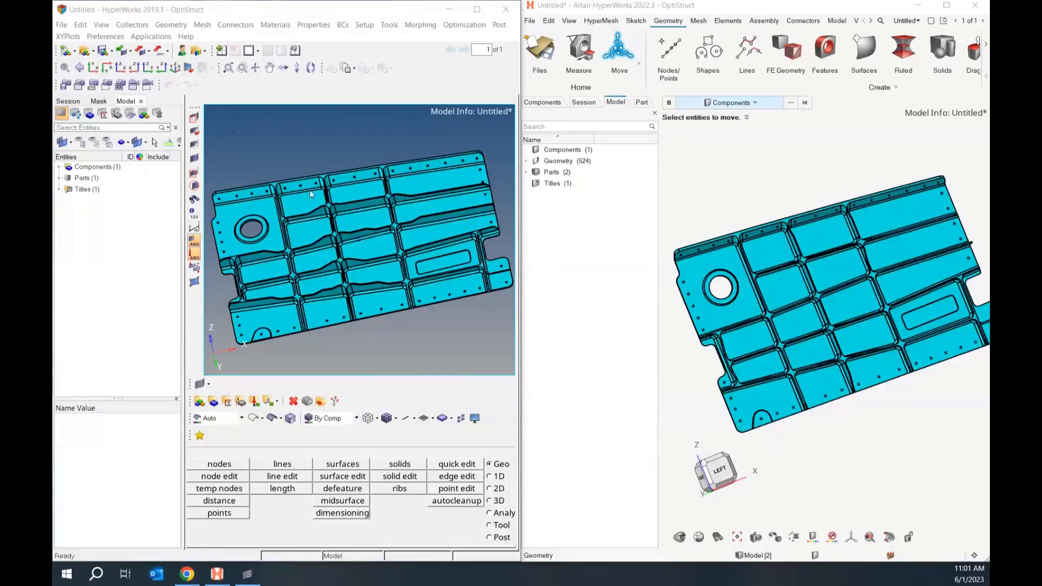
Step: In HyperWorks 2019.1, extract the midsurface of the ribbed panel's closed solid with auto extraction
left_click(767, 161)
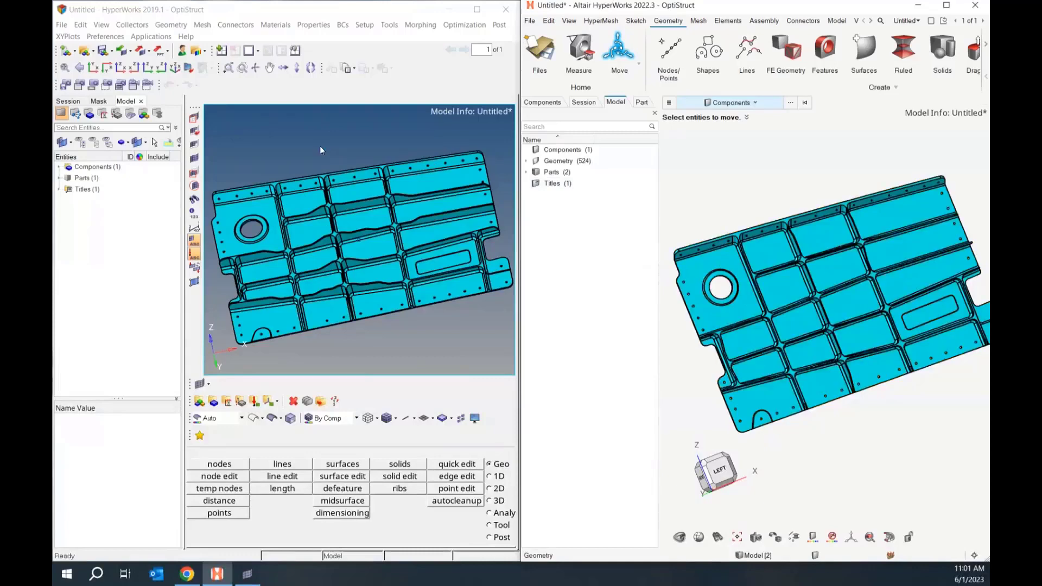
left_click(171, 24)
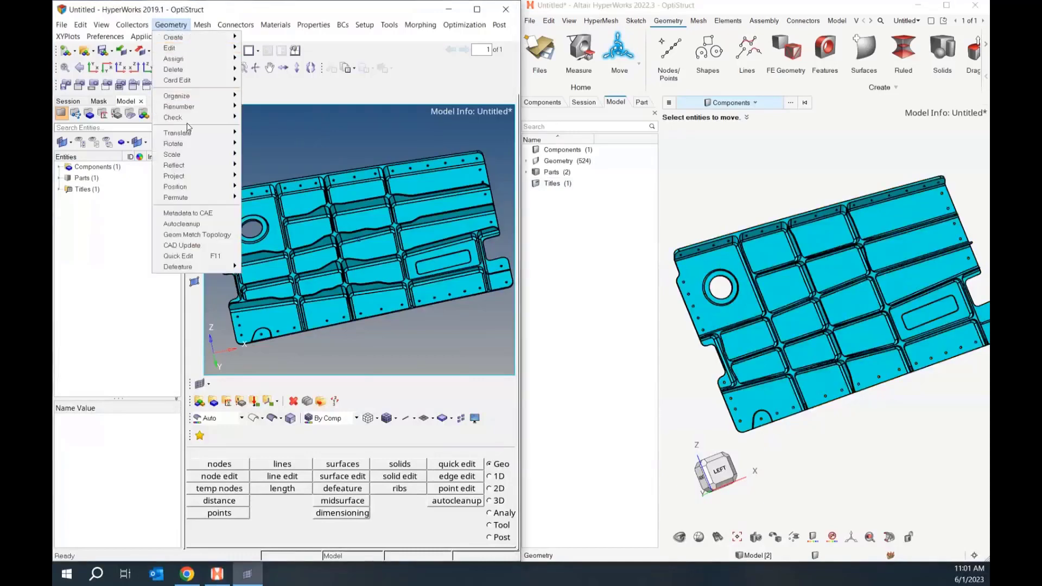
mouse_move(197, 43)
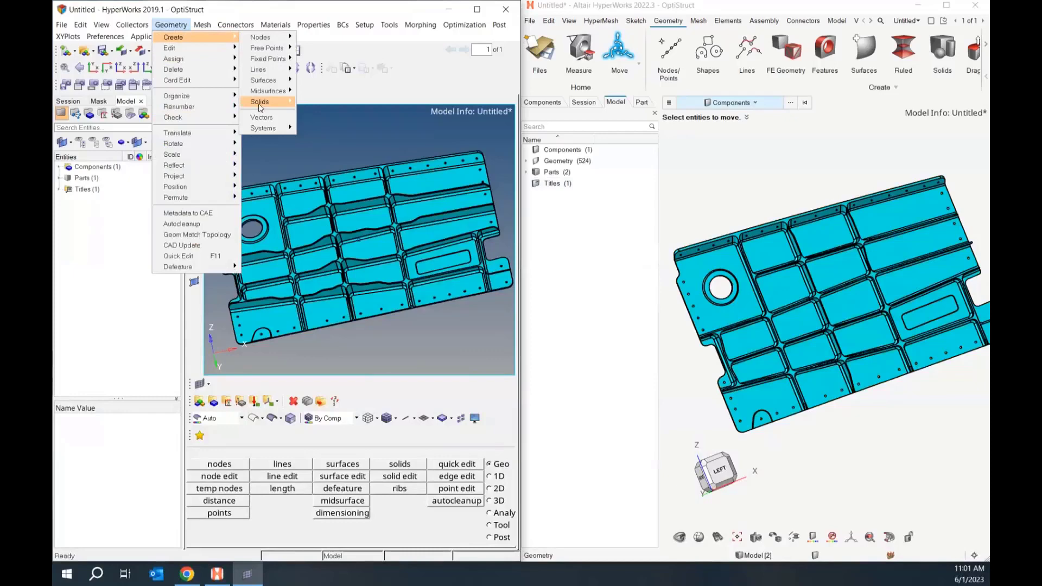
mouse_move(274, 92)
left_click(326, 91)
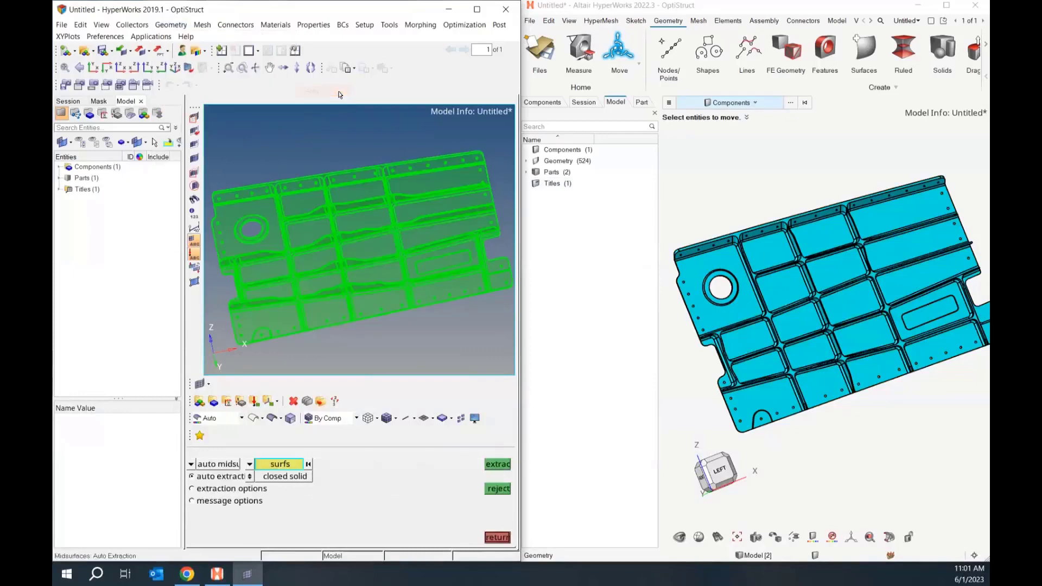
left_click(339, 243)
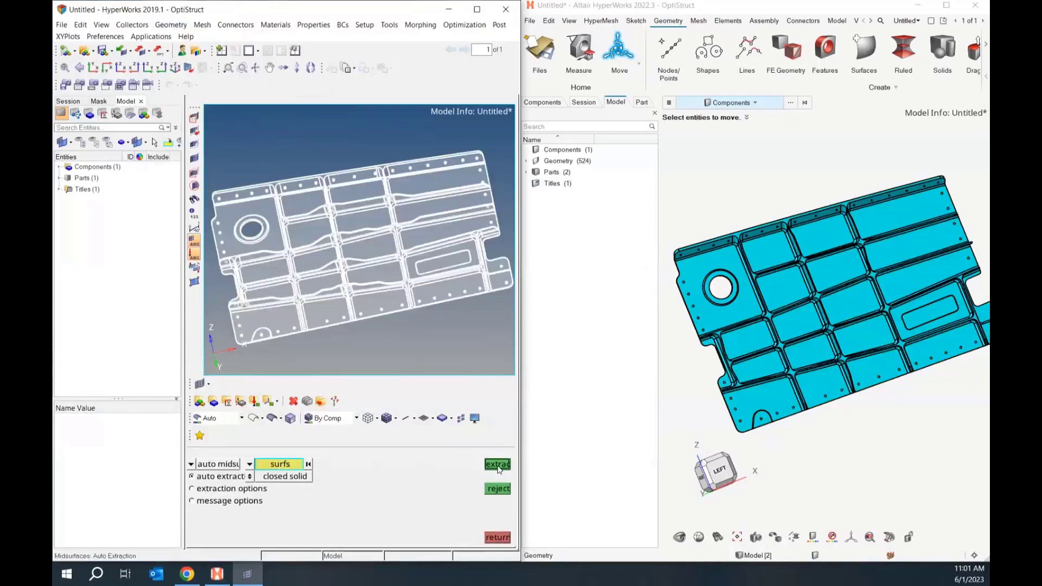
left_click(490, 464)
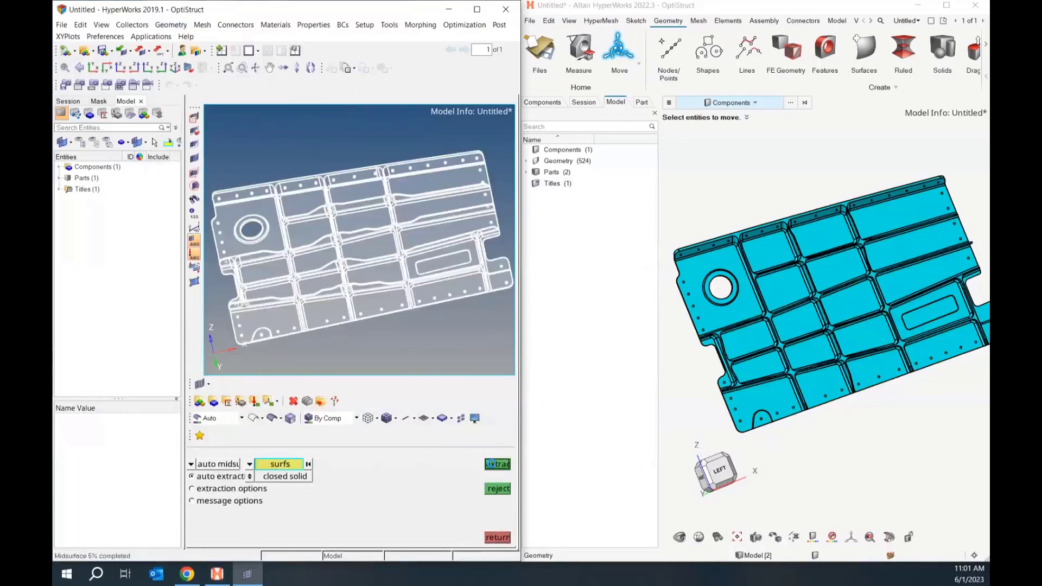
Step: In HyperWorks 2022.3, extract the ribbed panel's midsurface automatically from its thin solid
left_click(731, 198)
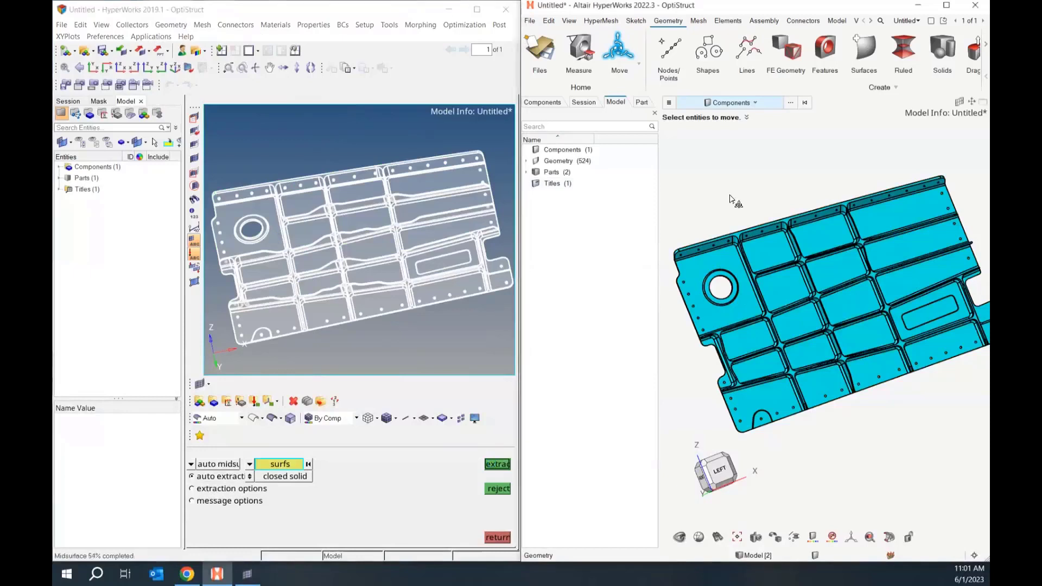
left_click(987, 46)
left_click(803, 51)
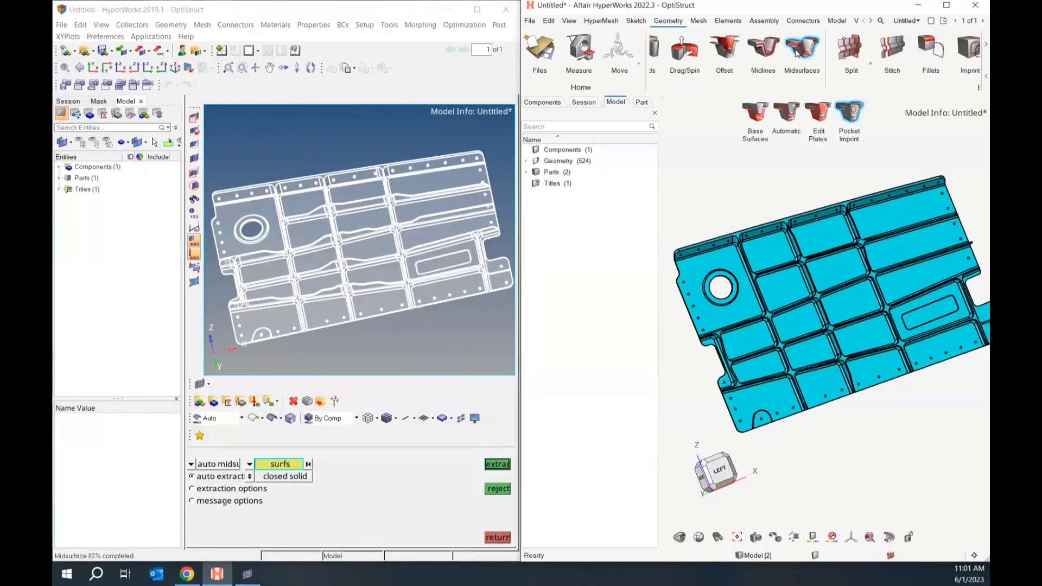
left_click(788, 118)
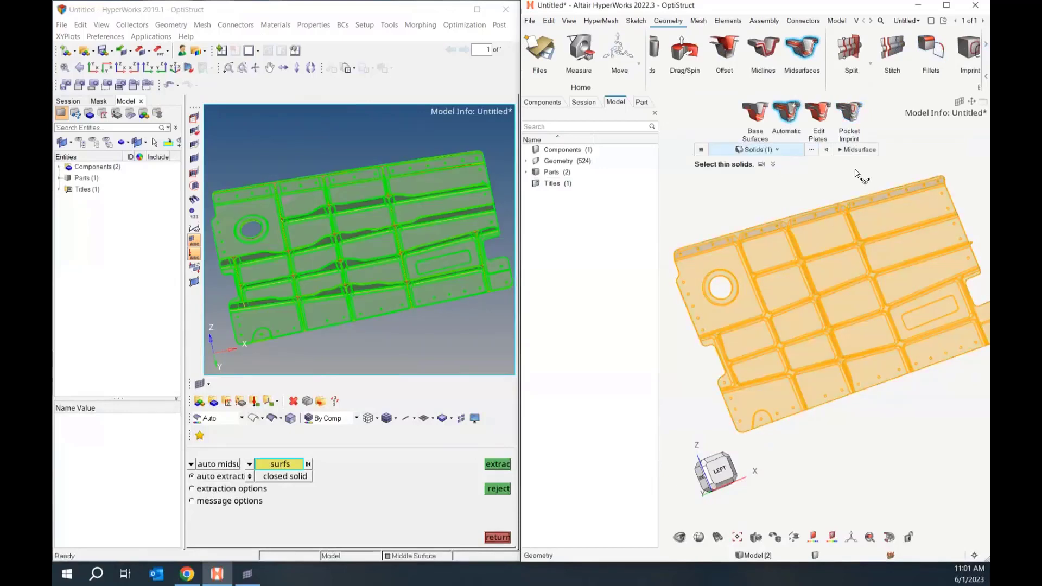
left_click(857, 151)
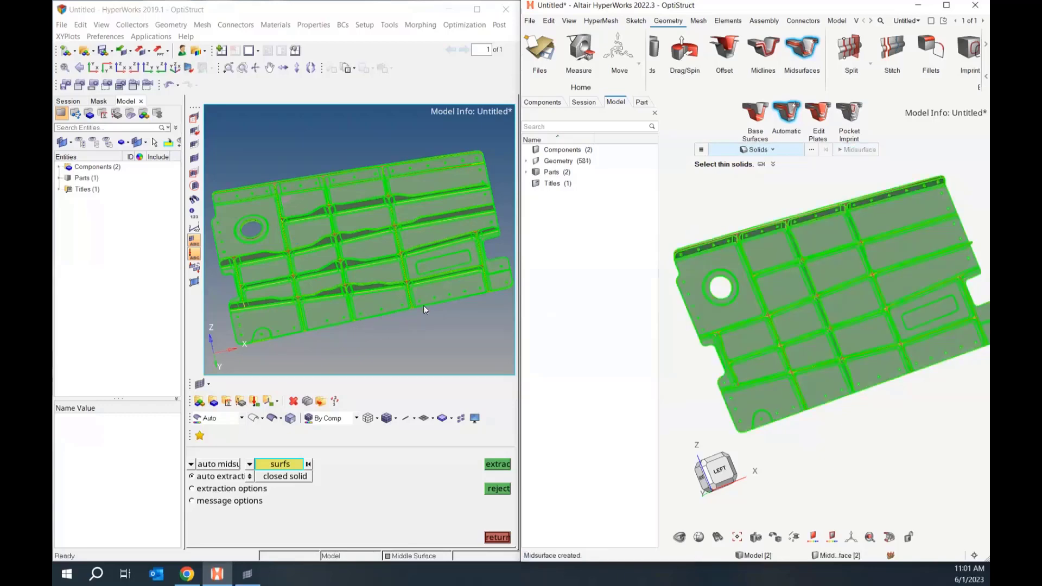
Step: Return to HyperWorks 2019.1, finish the midsurface extraction and hide the geometry of the Solid_1 component
left_click(497, 538)
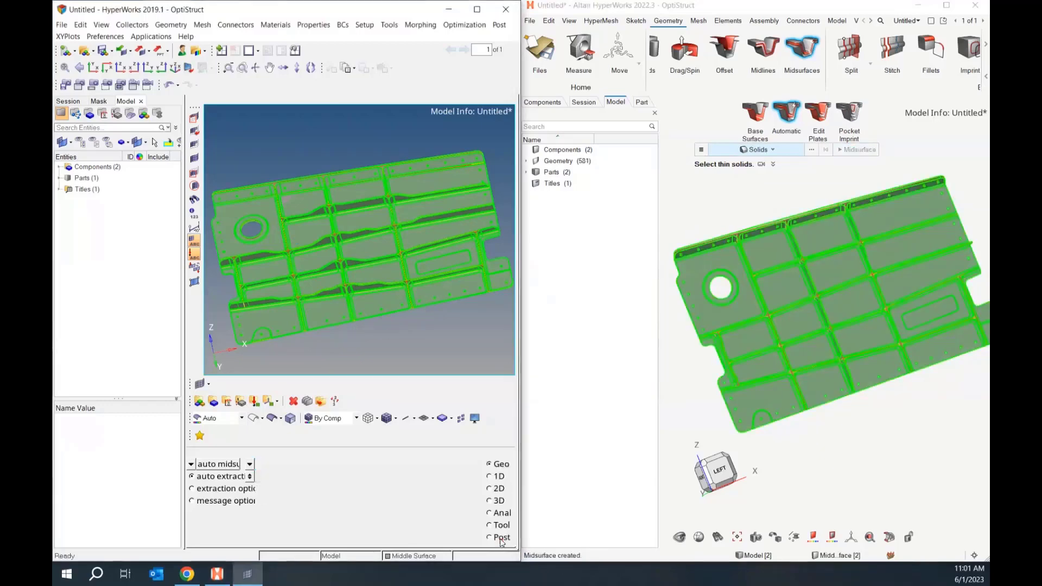
left_click(59, 167)
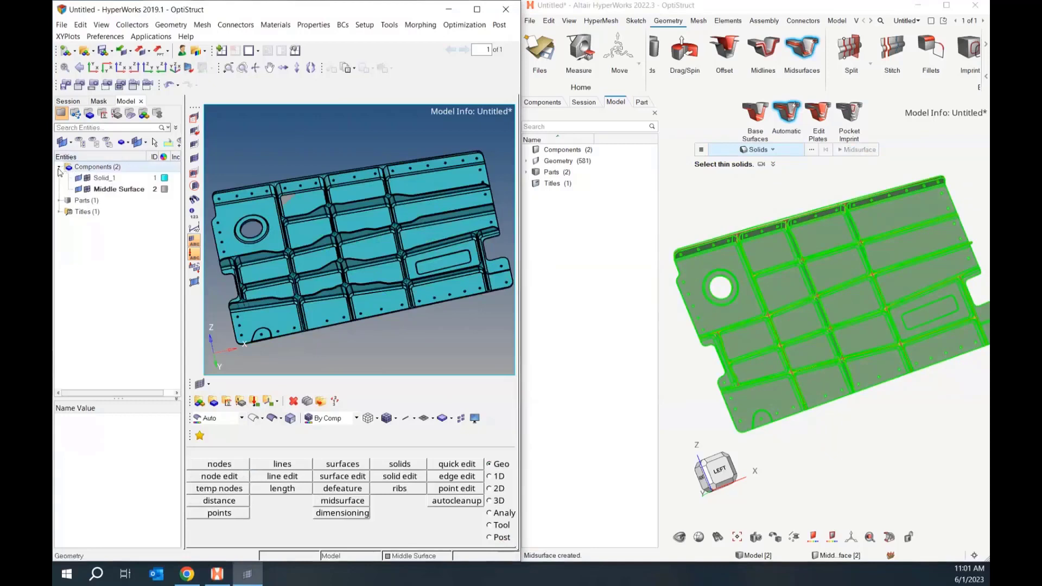
left_click(78, 179)
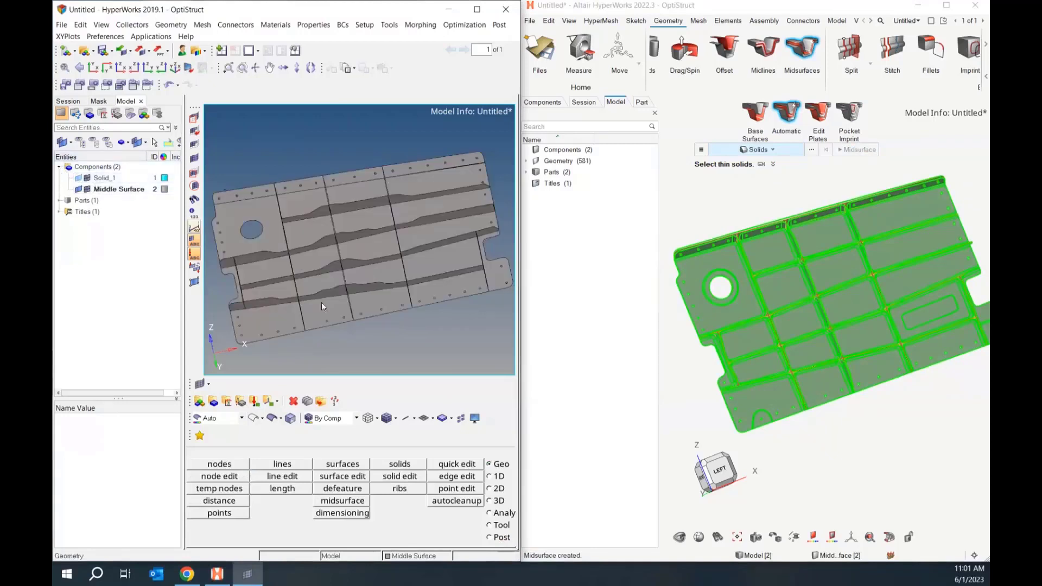
left_click_drag(380, 331, 397, 281, "ctrl")
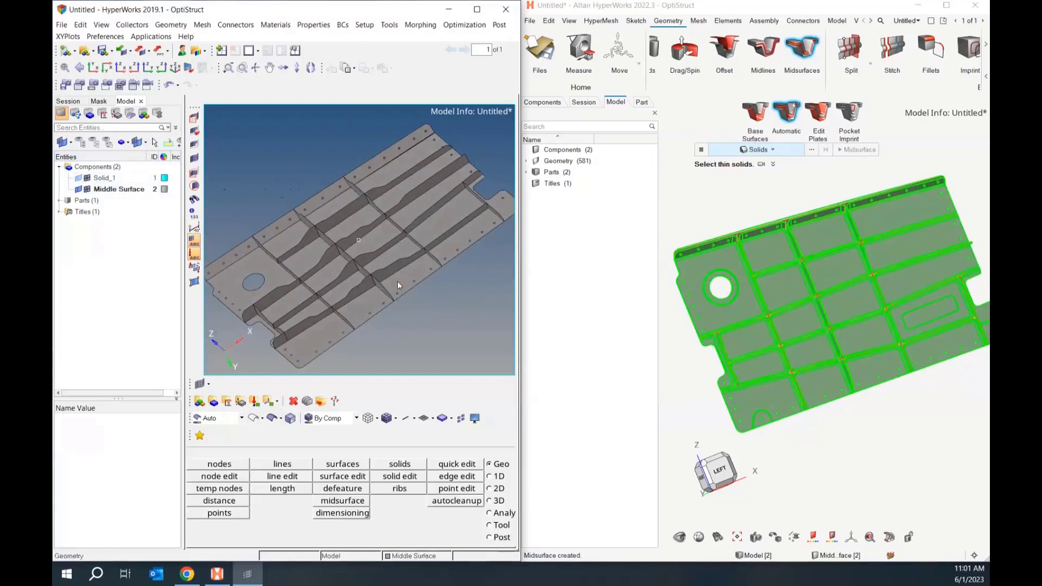
Step: Set the geometry colour mode to By 2D Topo to show the midsurface's edge connectivity
left_click(342, 418)
left_click(234, 420)
left_click(237, 418)
left_click(227, 470)
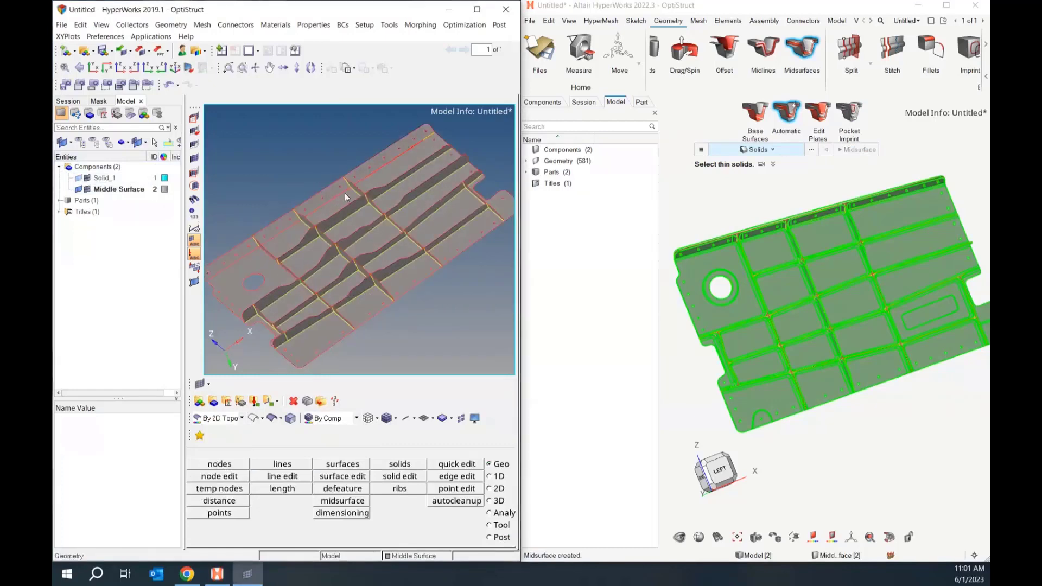
scroll(401, 309, "up", 3)
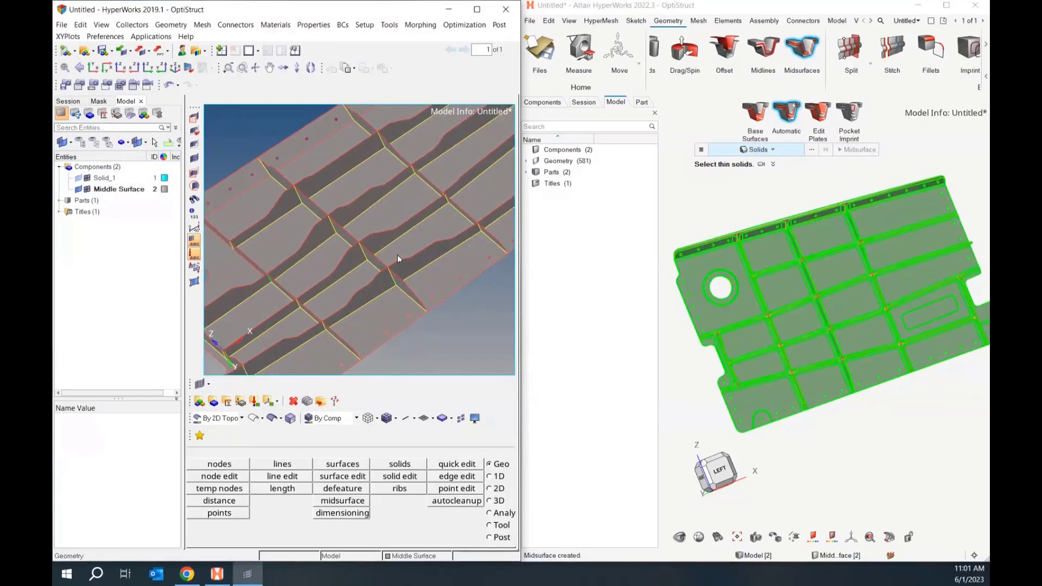
Step: Start a 2D AutoMesh of surfaces and set the mesh type to mixed
left_click(202, 25)
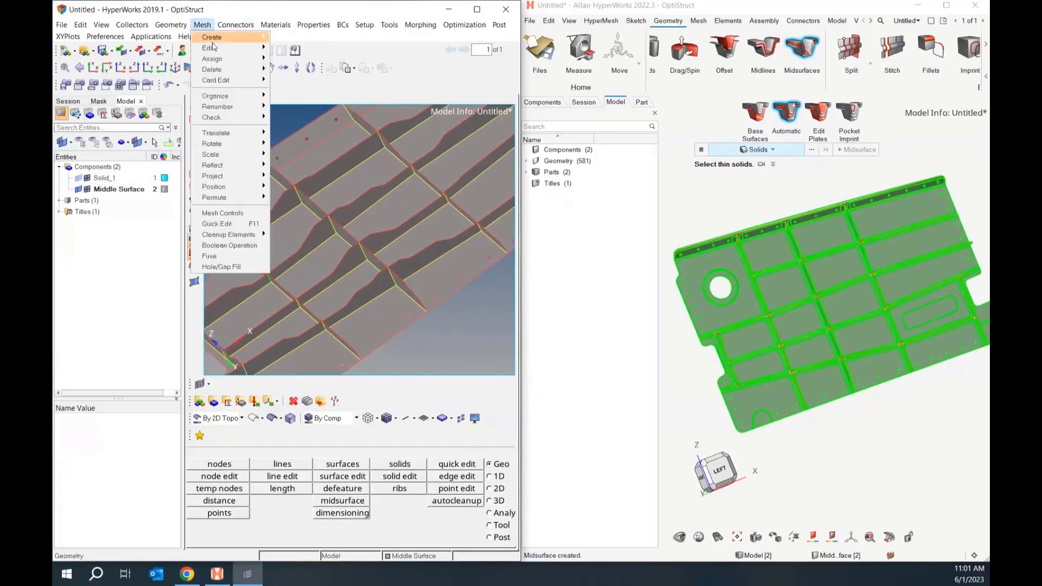
mouse_move(214, 37)
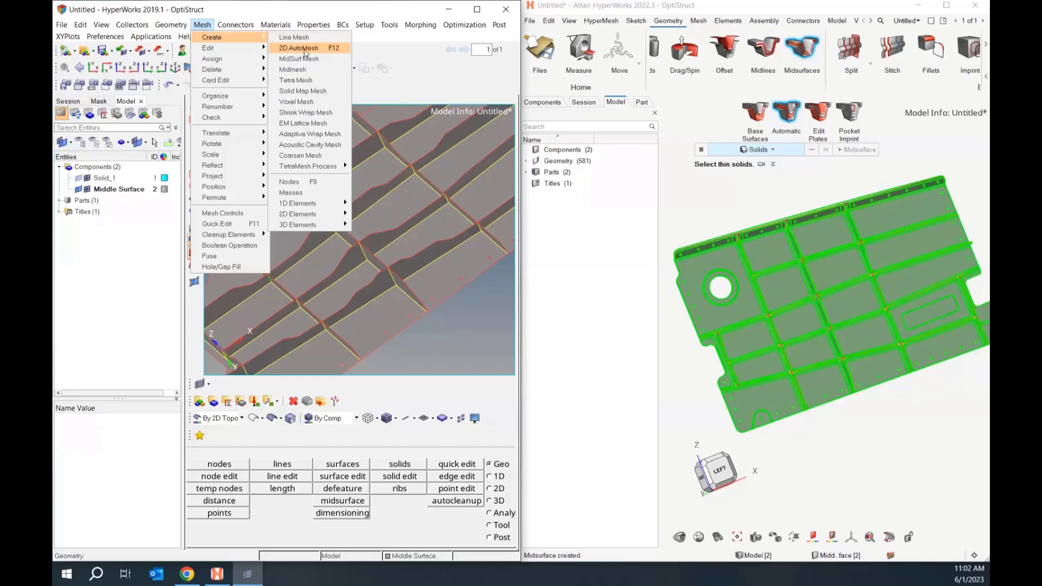
left_click(305, 49)
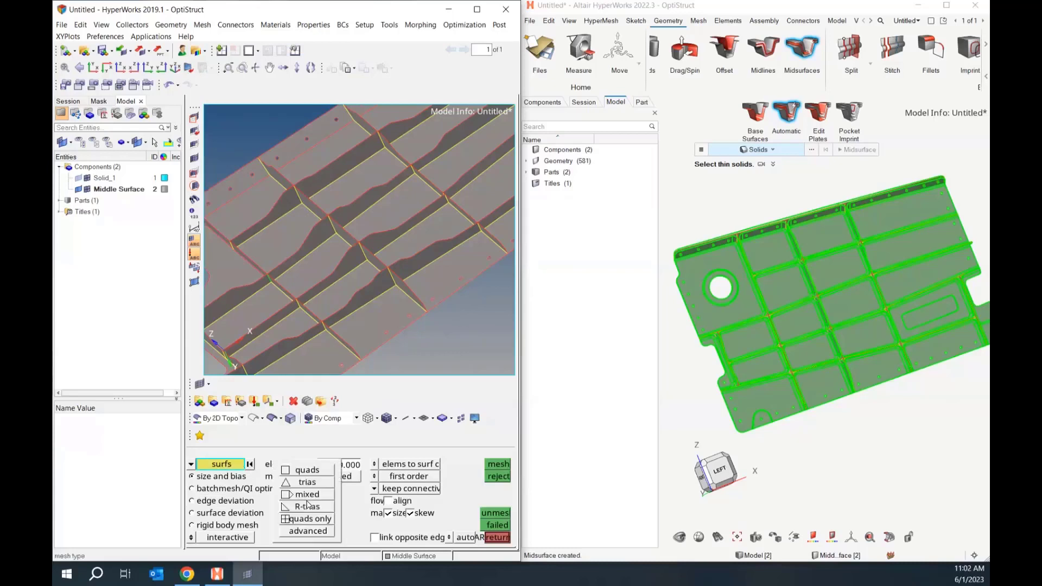
left_click(313, 478)
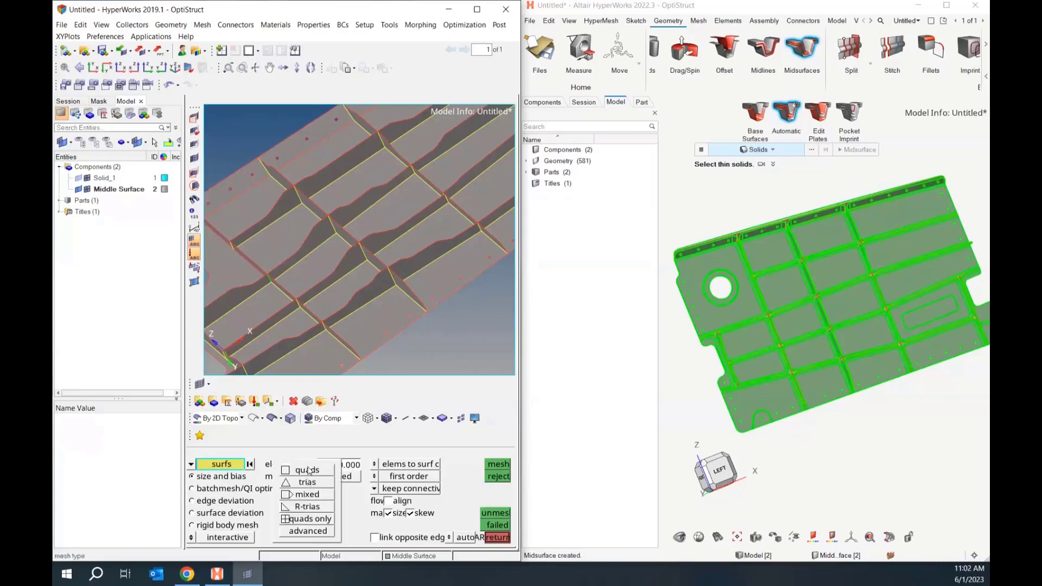
left_click(308, 494)
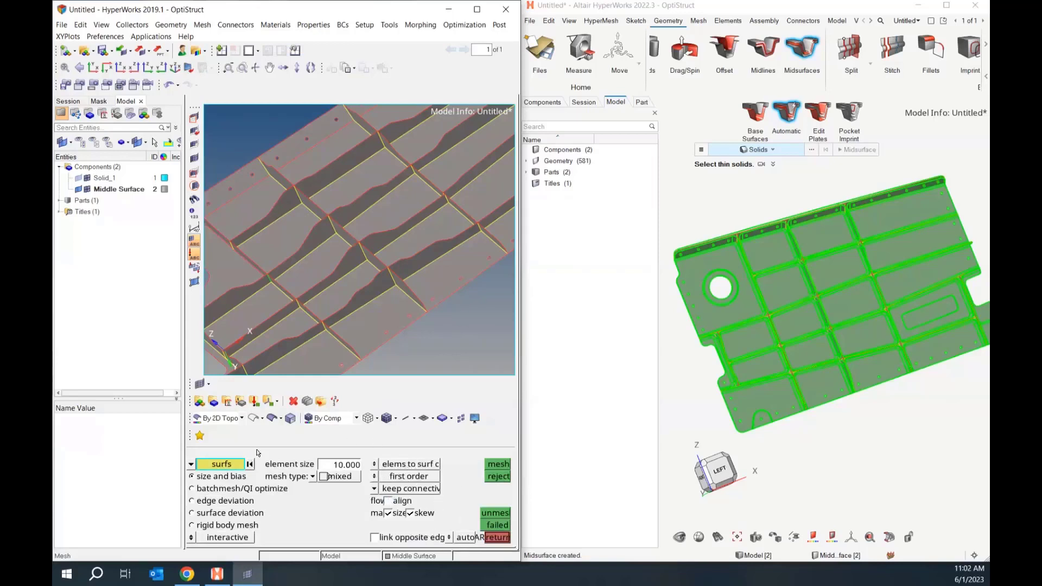
Step: Try to mesh the plate surface at the notched lower corner with element size 10, and display the view's scale bar
right_click_drag(365, 329, 415, 273, "ctrl")
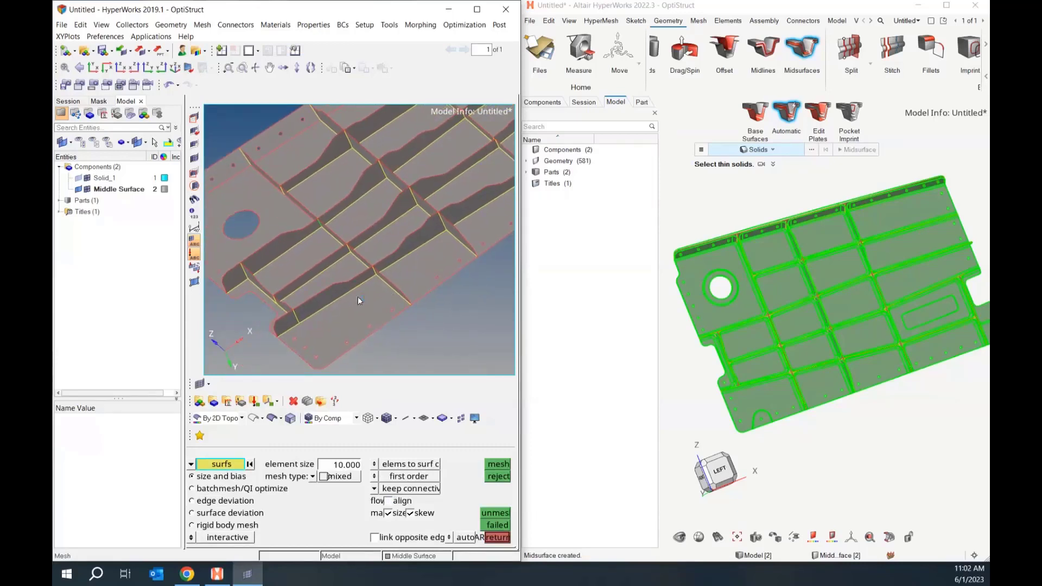
left_click(341, 318)
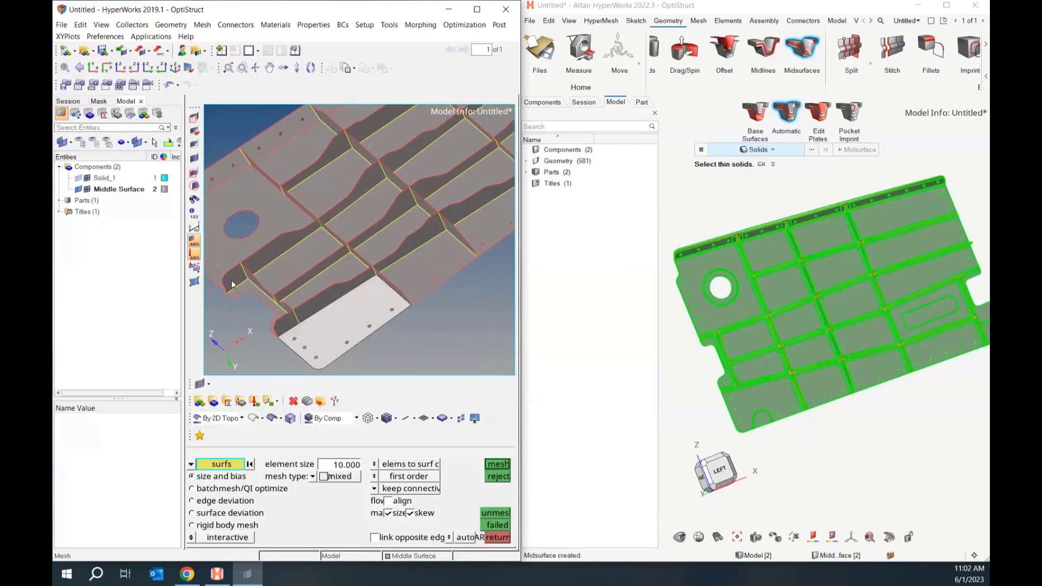
left_click(194, 228)
key("Escape")
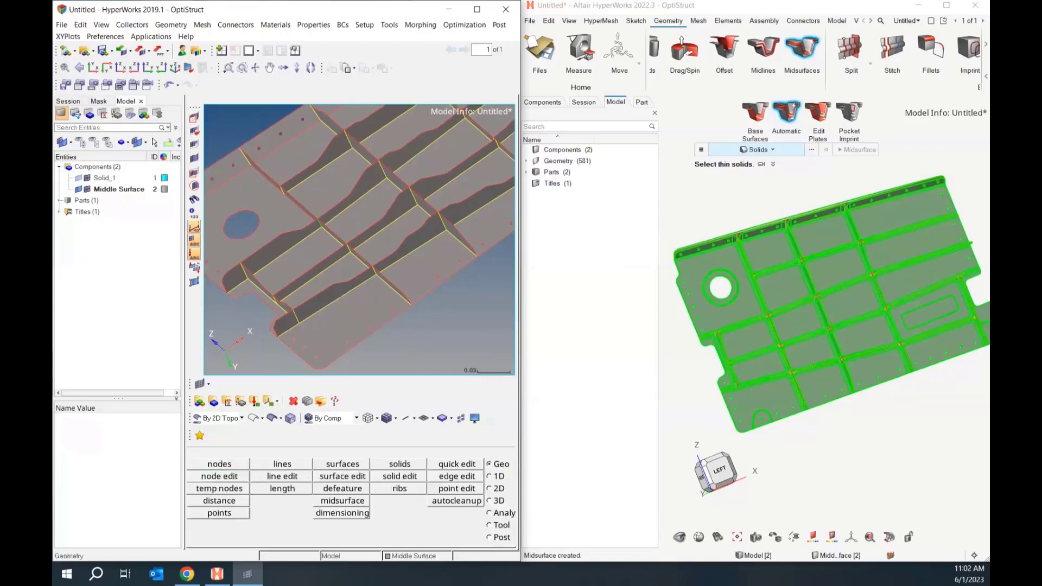
Step: Scale all surfaces of the Middle Surface component by 1000 in x, y and z, and fit the view
left_click(174, 27)
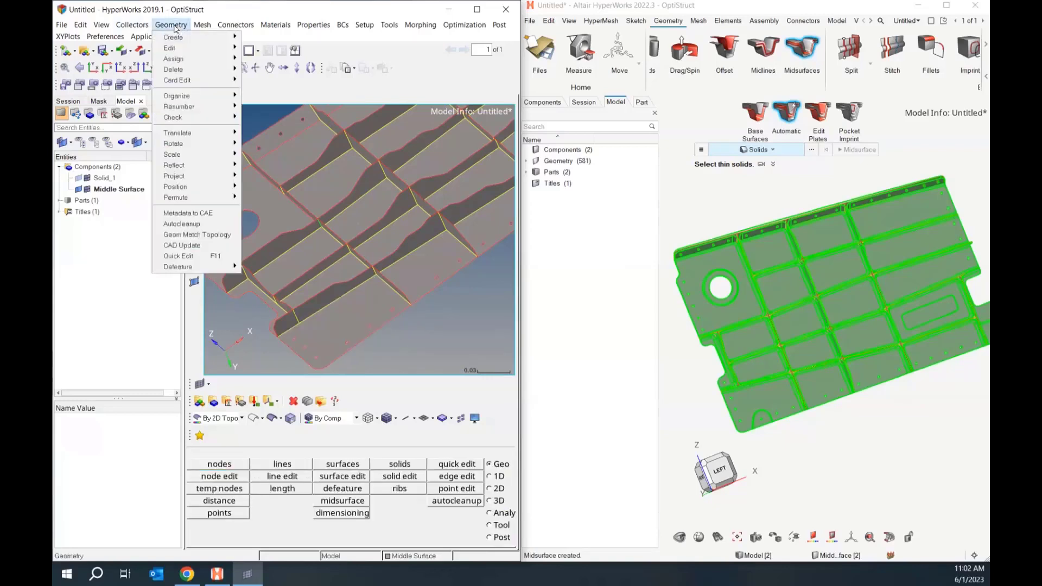
mouse_move(198, 155)
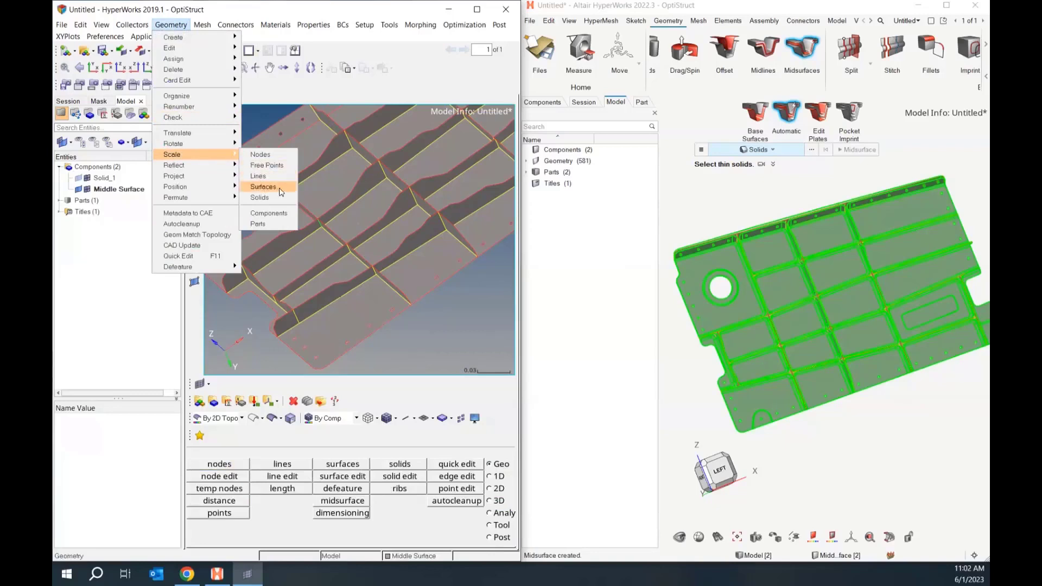
left_click(262, 186)
scroll(345, 261, "down", 5)
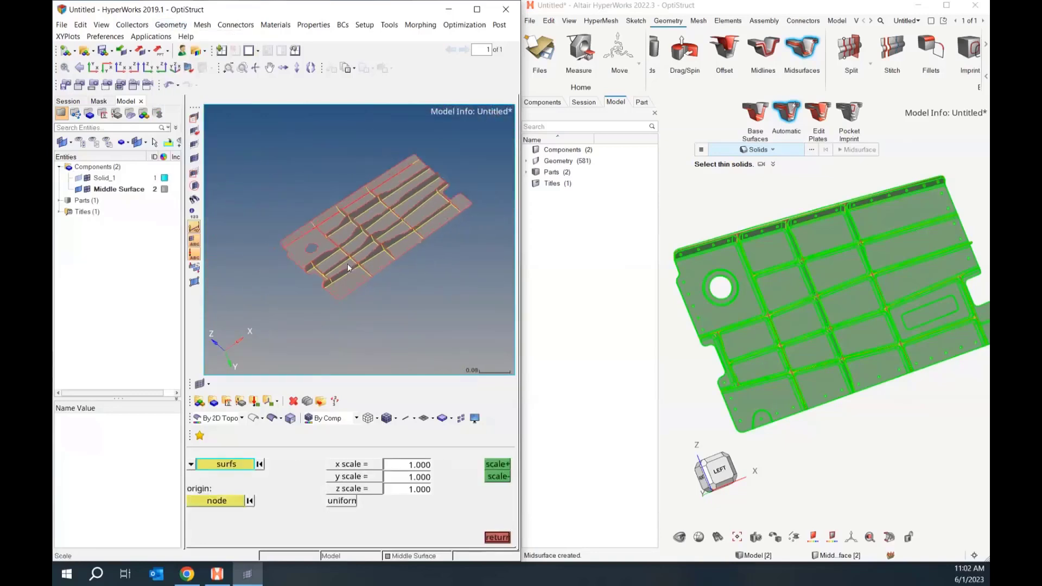
left_click_drag(263, 161, 494, 315, "shift")
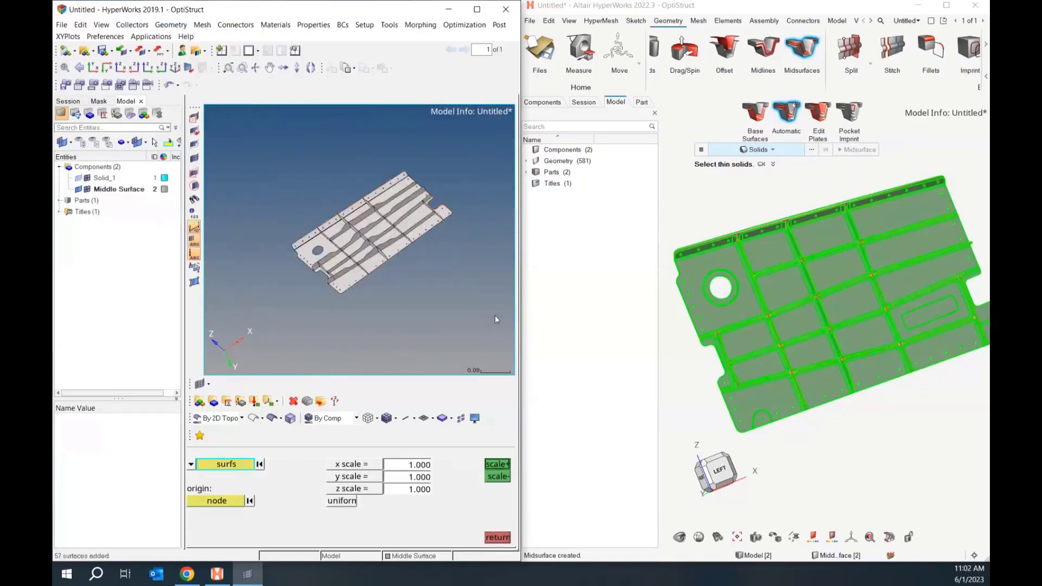
left_click(419, 465)
type("1000")
key("Tab")
type("1000")
key("Tab")
type("1000")
left_click(500, 465)
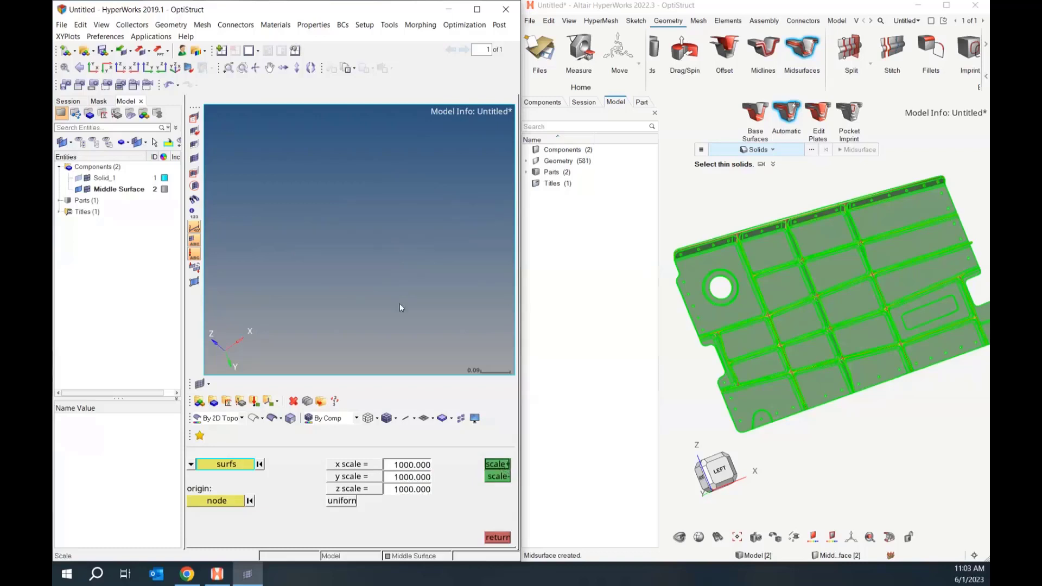
key("f")
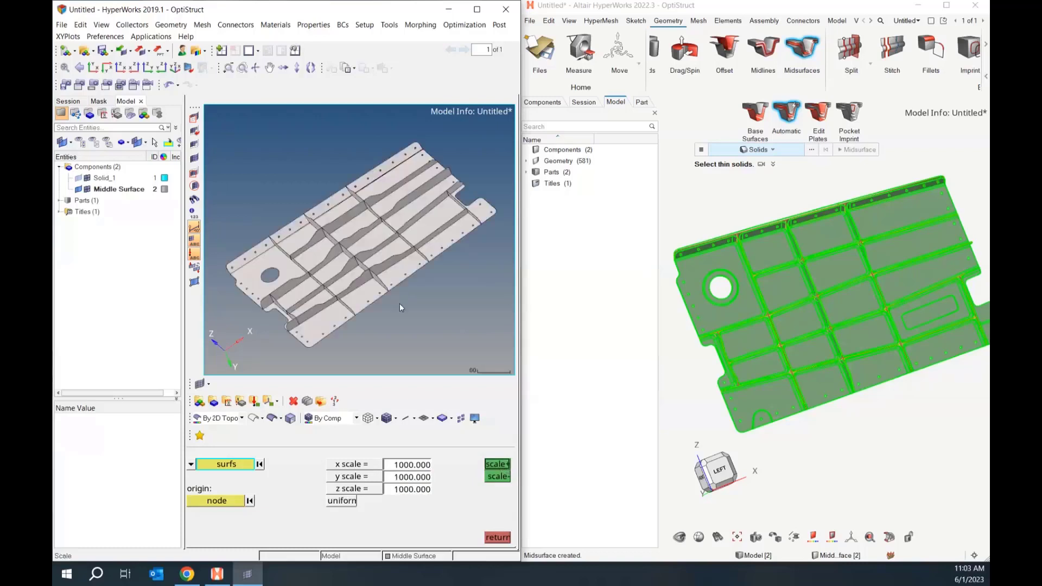
left_click(497, 538)
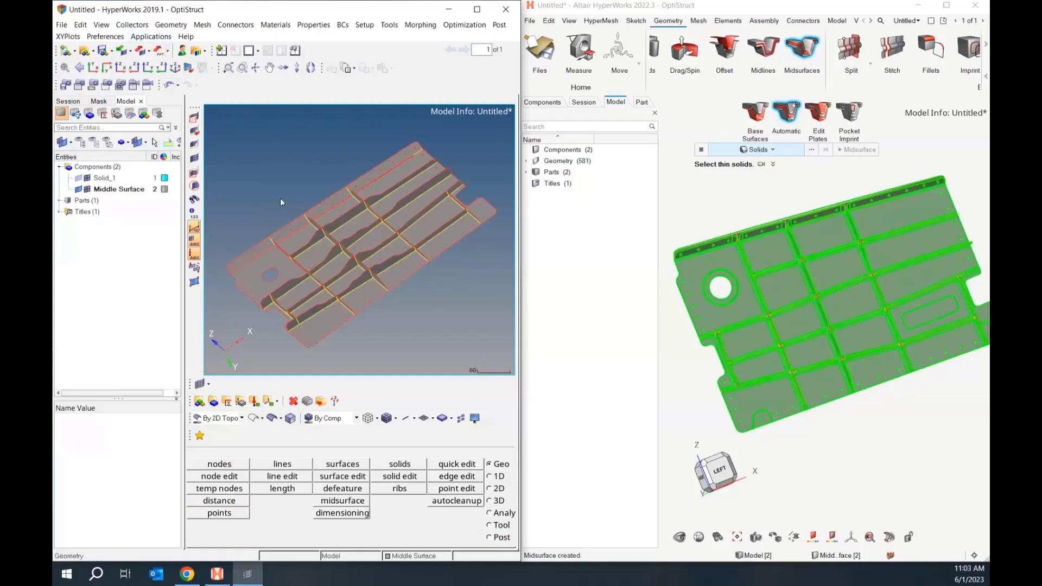
Step: Mesh the plate surface with screw holes at the lower corner using 2D AutoMesh, element size 5 and mesh type quads only
scroll(292, 269, "up", 4)
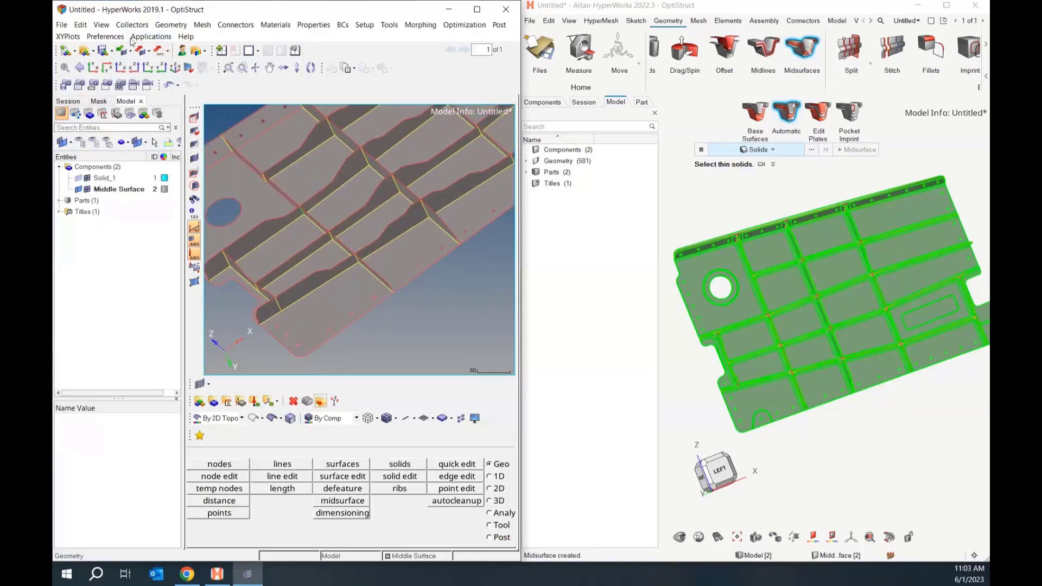
left_click(171, 27)
mouse_move(202, 24)
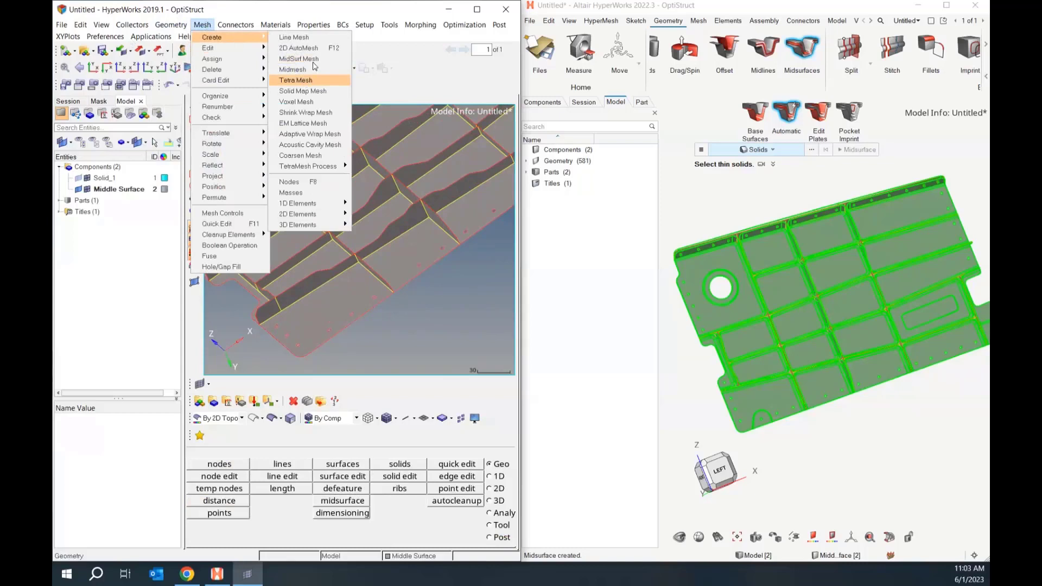
left_click(315, 59)
left_click(341, 299)
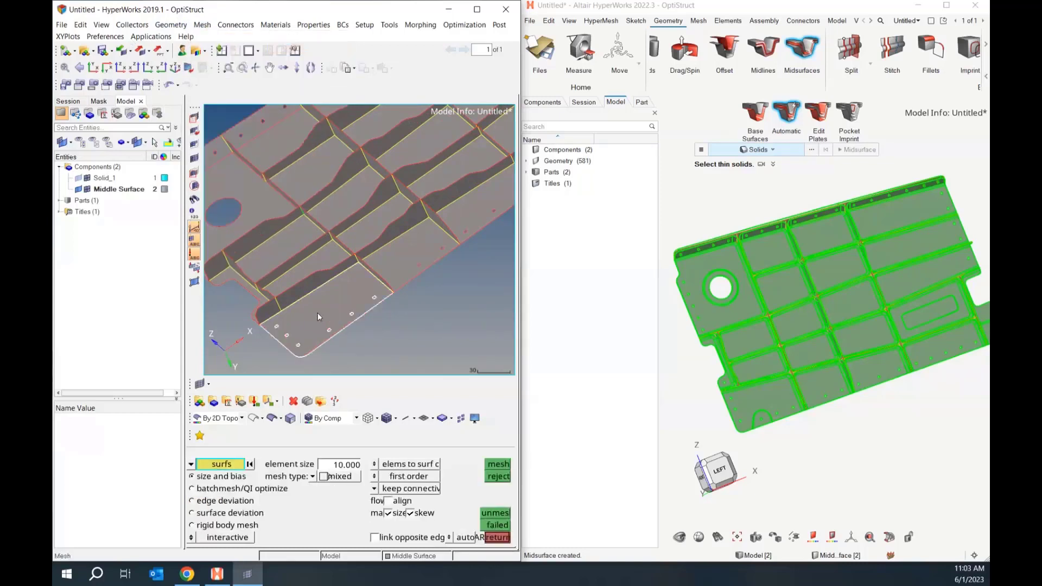
scroll(330, 325, "up", 4)
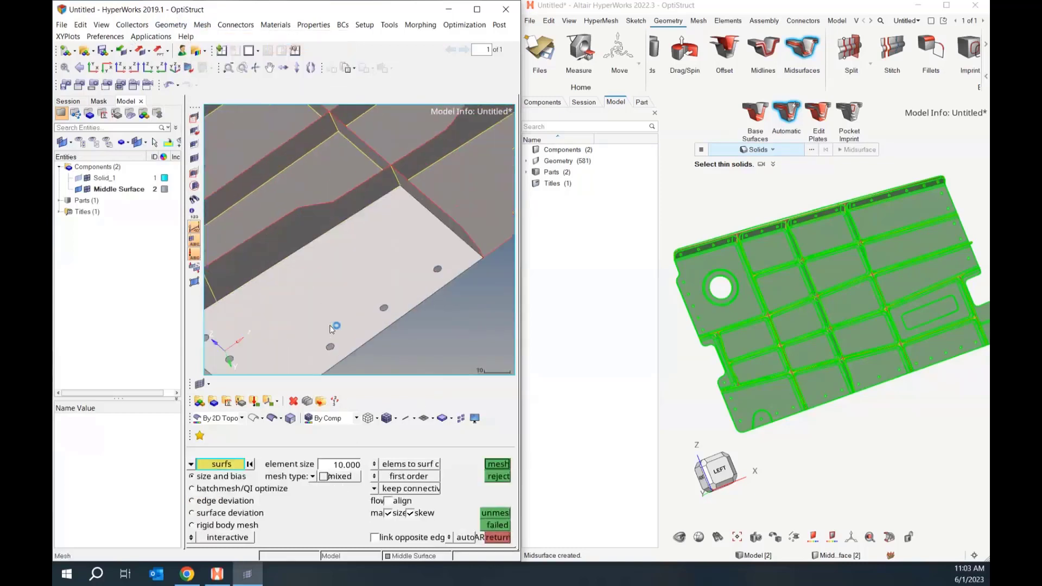
scroll(409, 312, "up", 1, "ctrl")
right_click_drag(409, 312, 461, 326, "ctrl")
scroll(460, 326, "down", 4)
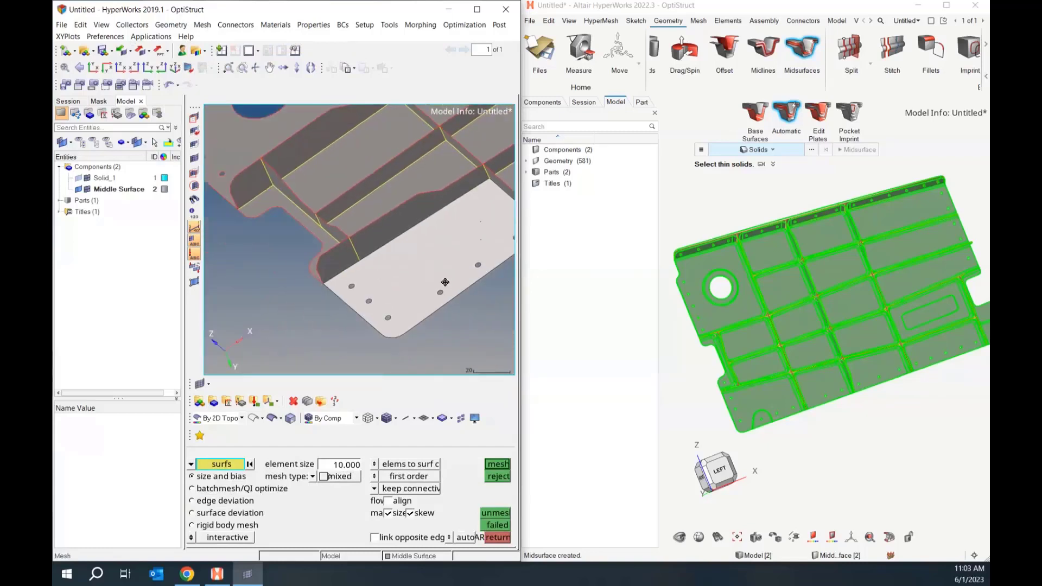
right_click_drag(450, 257, 401, 293, "ctrl")
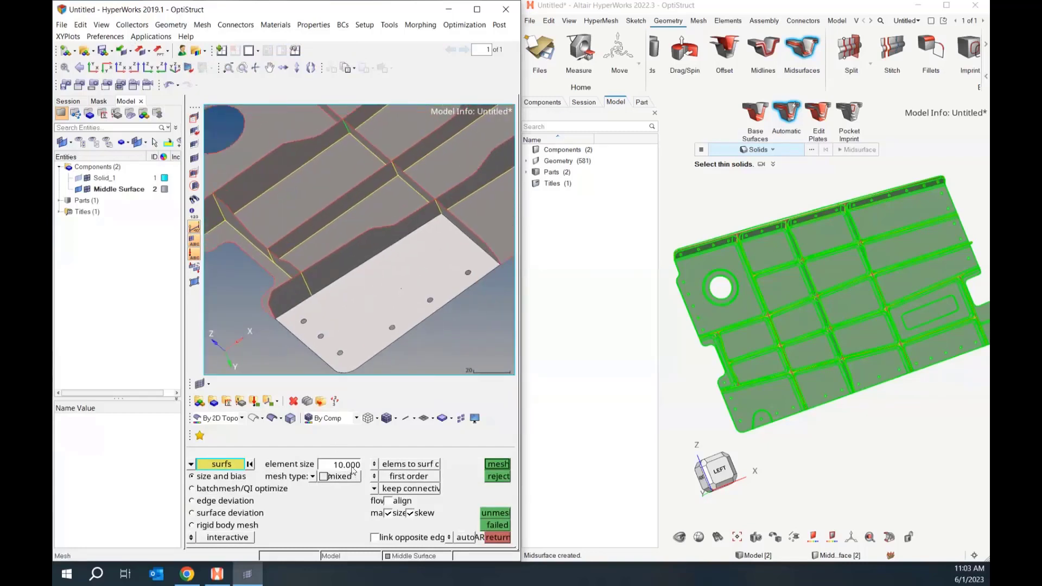
left_click(349, 465)
type("5")
left_click(313, 477)
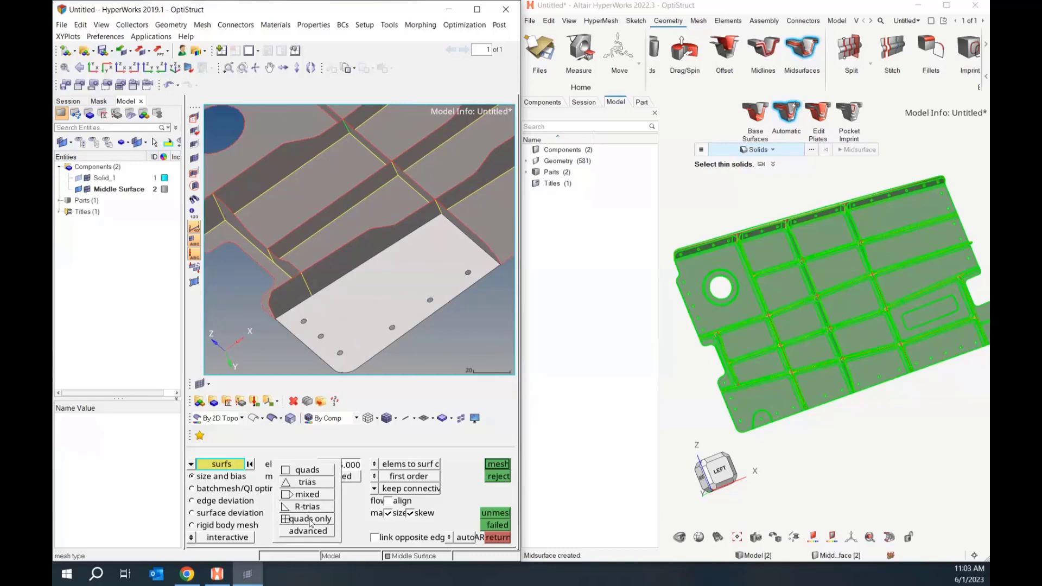
left_click(311, 520)
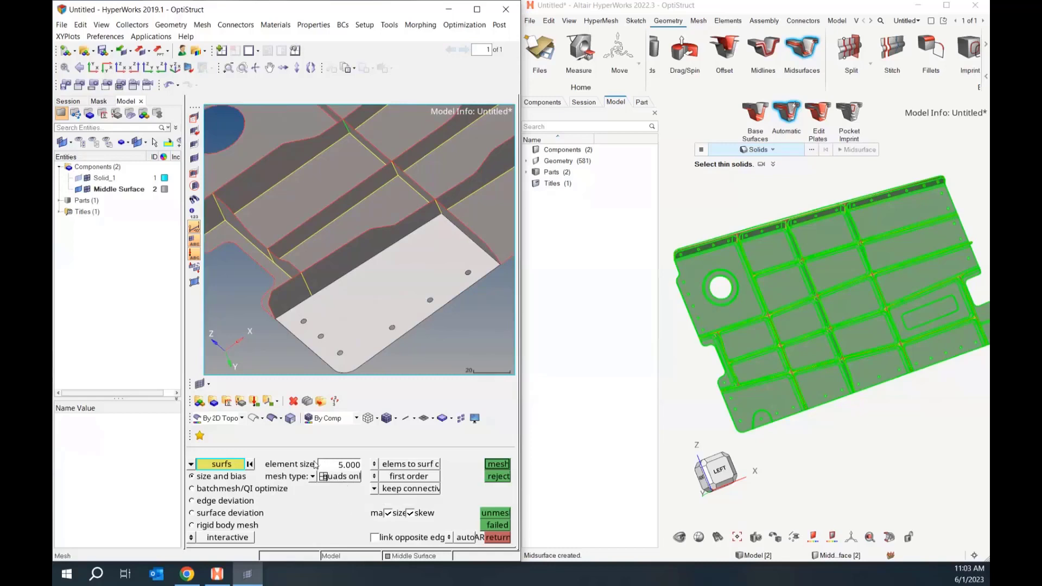
left_click(500, 465)
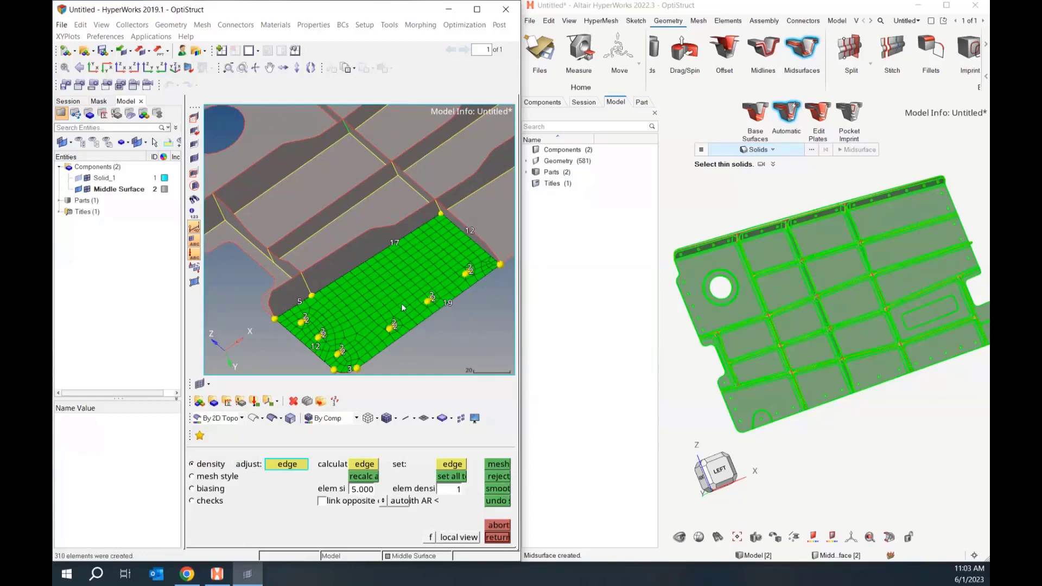
Step: Raise the element density of the corner plate's long edge along the rib to 20 and remesh the surface
right_click_drag(395, 289, 363, 275, "ctrl")
scroll(366, 253, "up", 1)
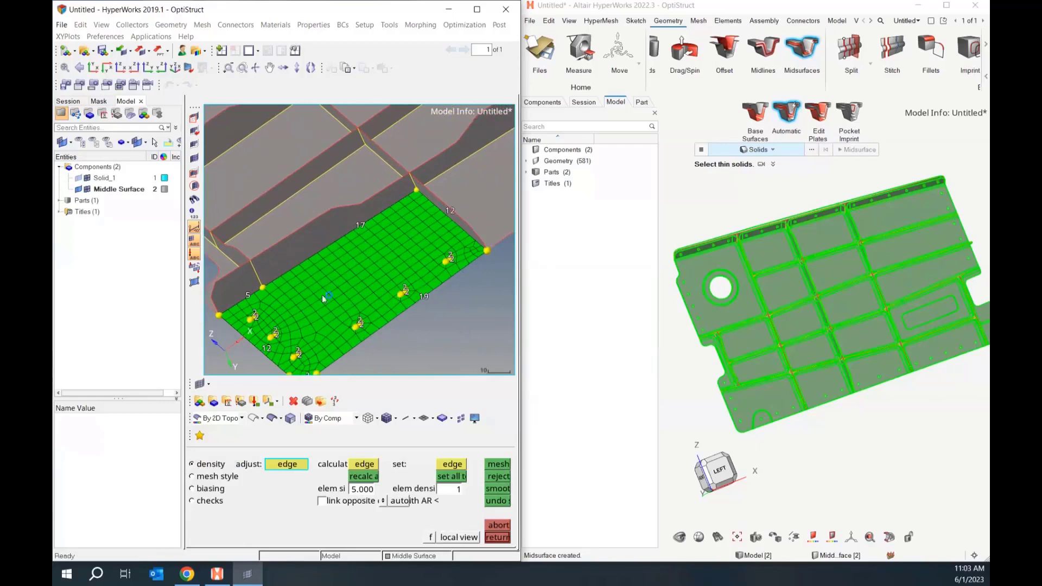
left_click(354, 230)
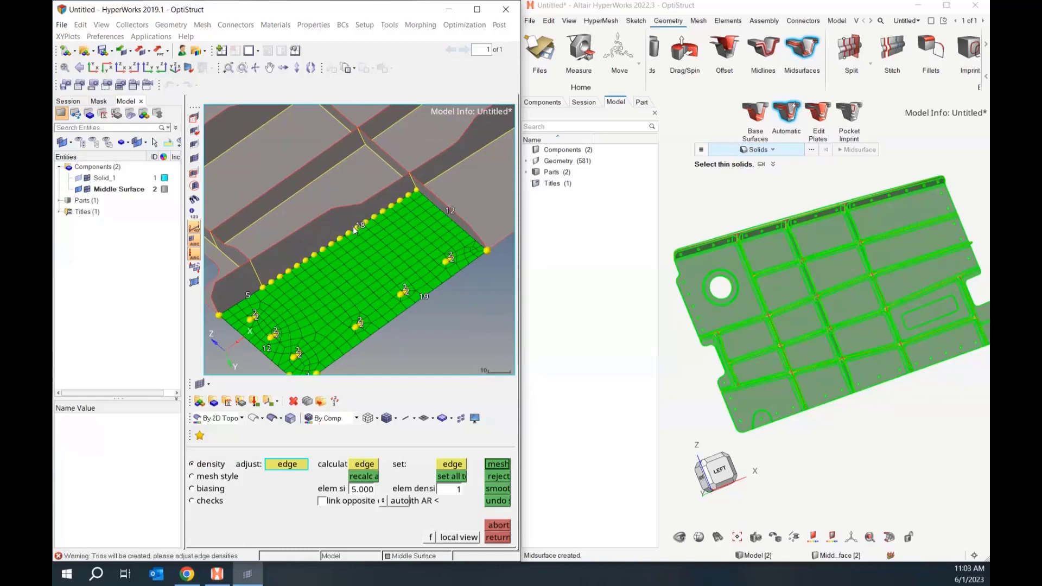
left_click(354, 230)
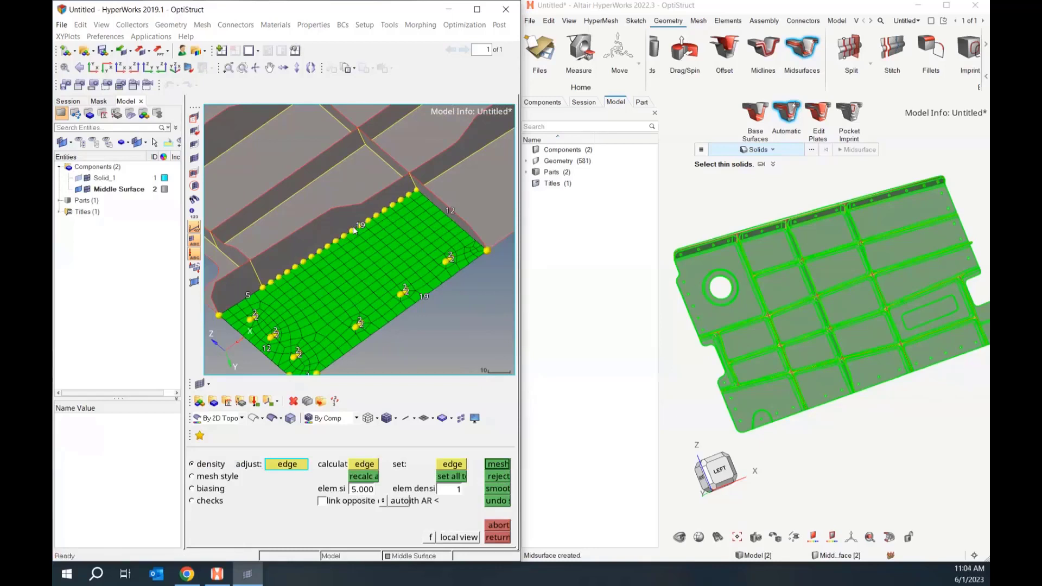
left_click(353, 226)
left_click(497, 465)
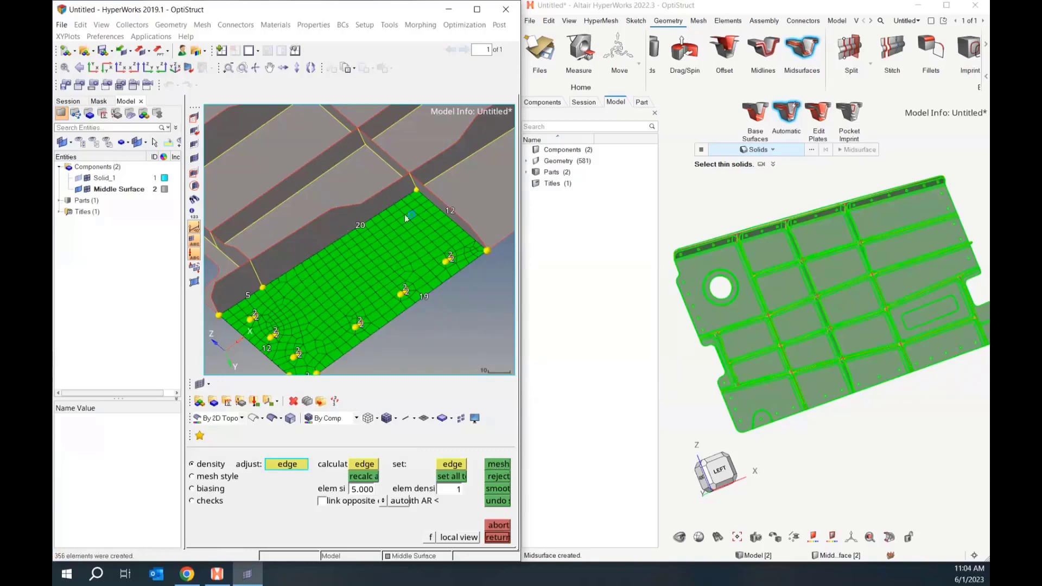
Step: Reduce the density of the corner plate's short edge along the cross rib to 8, remesh and accept the mesh
right_click(448, 211)
right_click(446, 214)
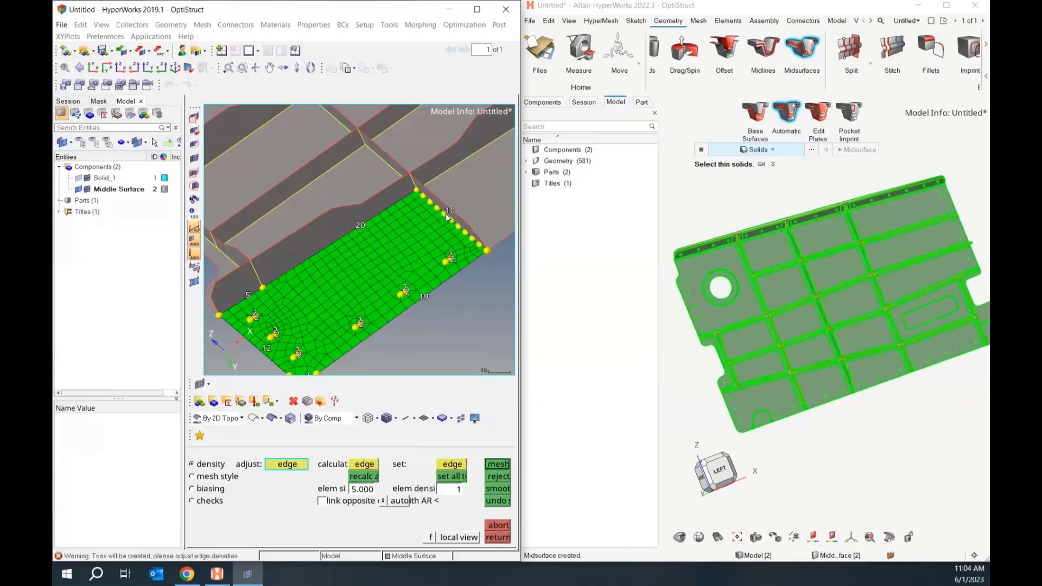
right_click(447, 215)
right_click(447, 217)
left_click(500, 465)
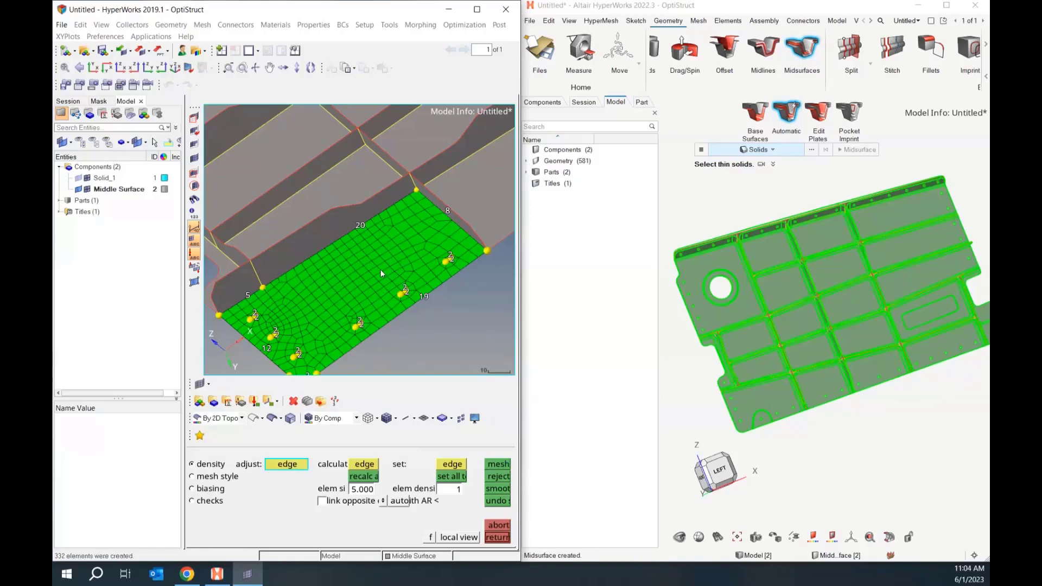
scroll(333, 293, "down", 2)
scroll(355, 263, "up", 2)
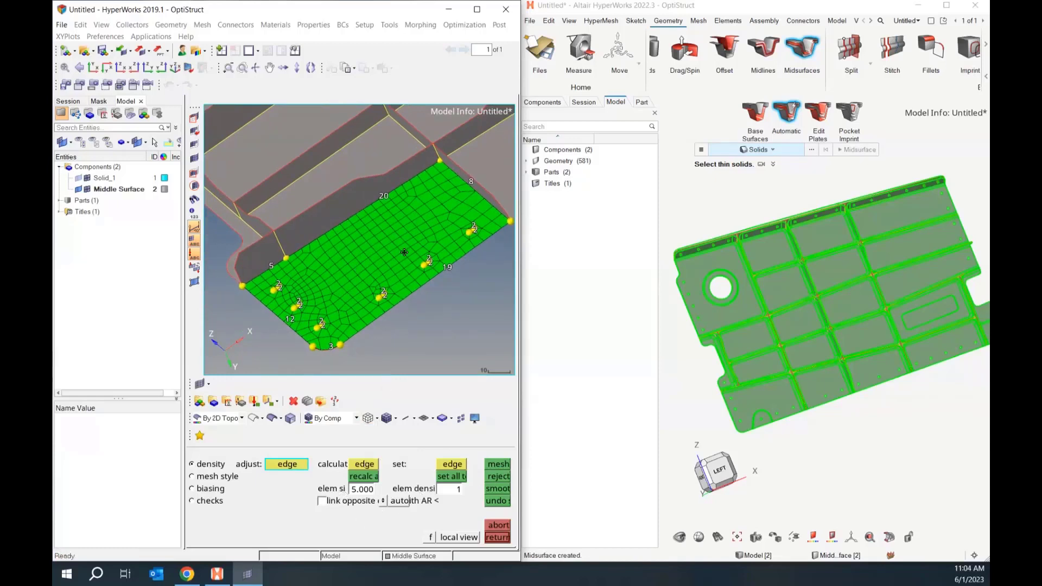
scroll(405, 253, "down", 2, "ctrl")
scroll(416, 247, "up", 2, "ctrl")
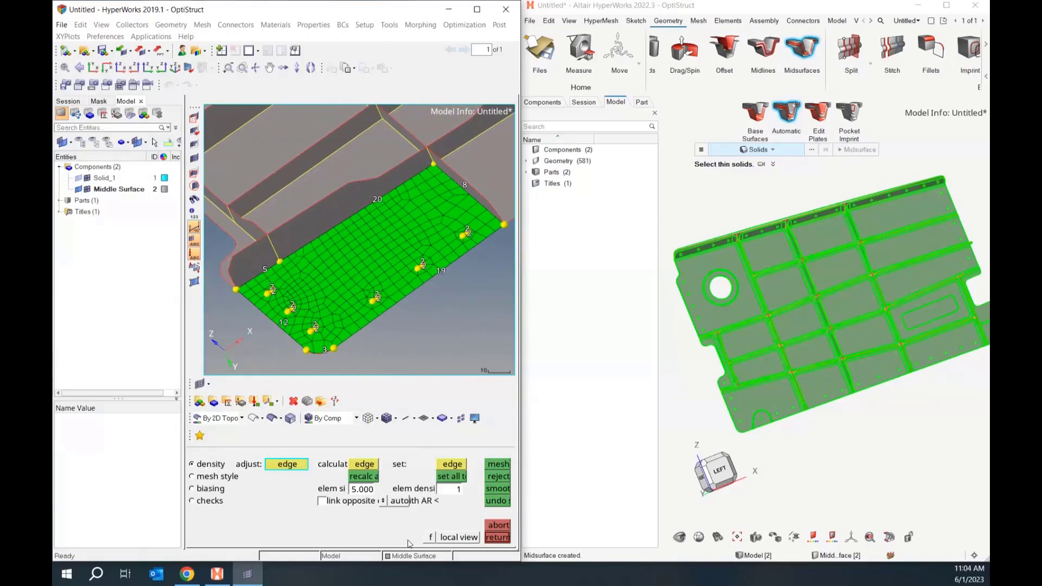
left_click(497, 538)
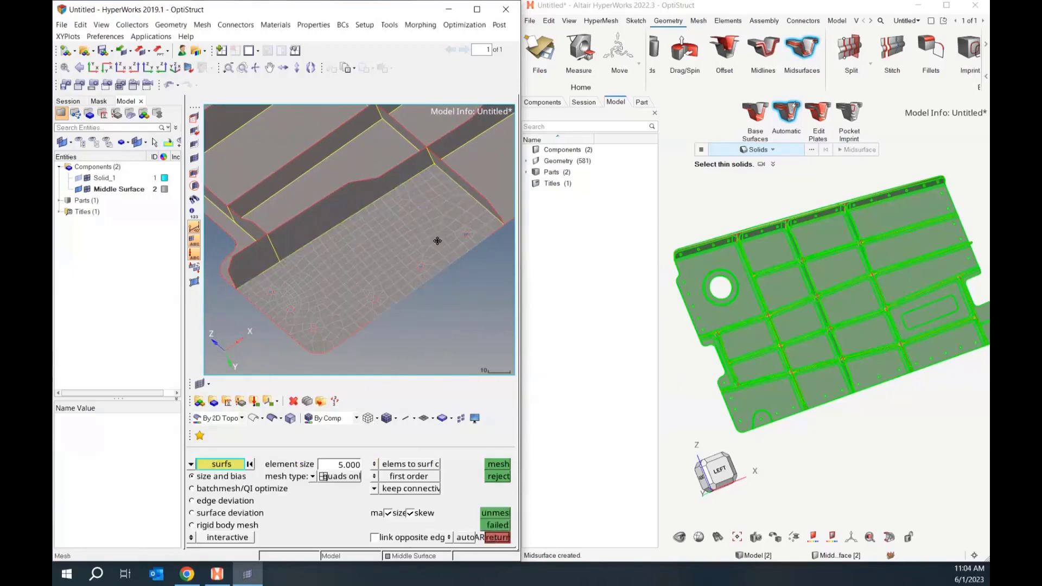
Step: Mesh the rectangular floor surface of an inner rib pocket with element size 5 and quads only
right_click_drag(438, 241, 389, 270, "ctrl")
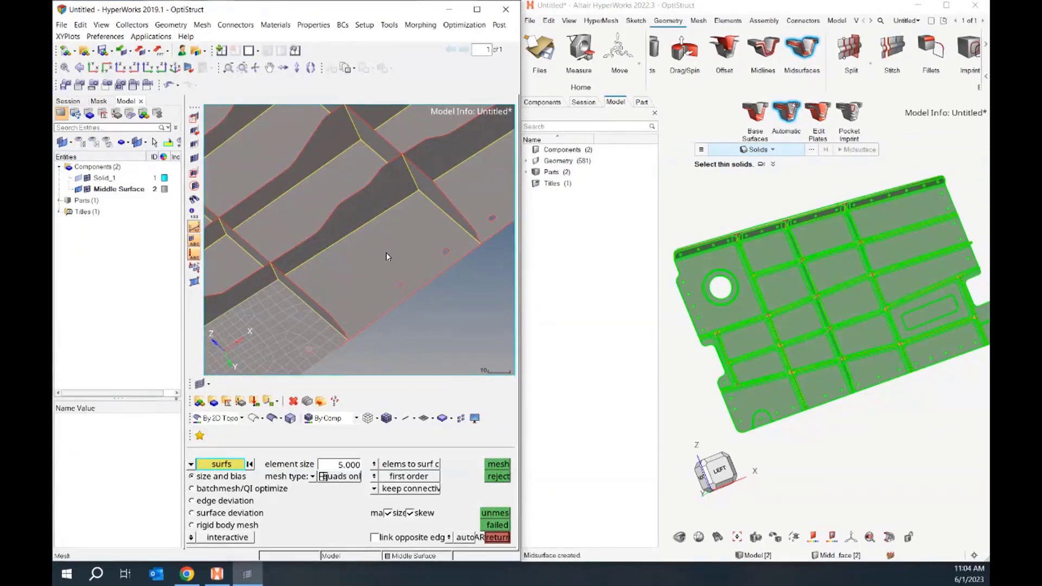
right_click_drag(330, 202, 397, 272, "ctrl")
mouse_move(397, 272)
left_mouse_down("ctrl")
mouse_move(313, 251)
mouse_move(327, 222)
mouse_move(377, 263)
left_mouse_up("ctrl")
left_click(378, 266)
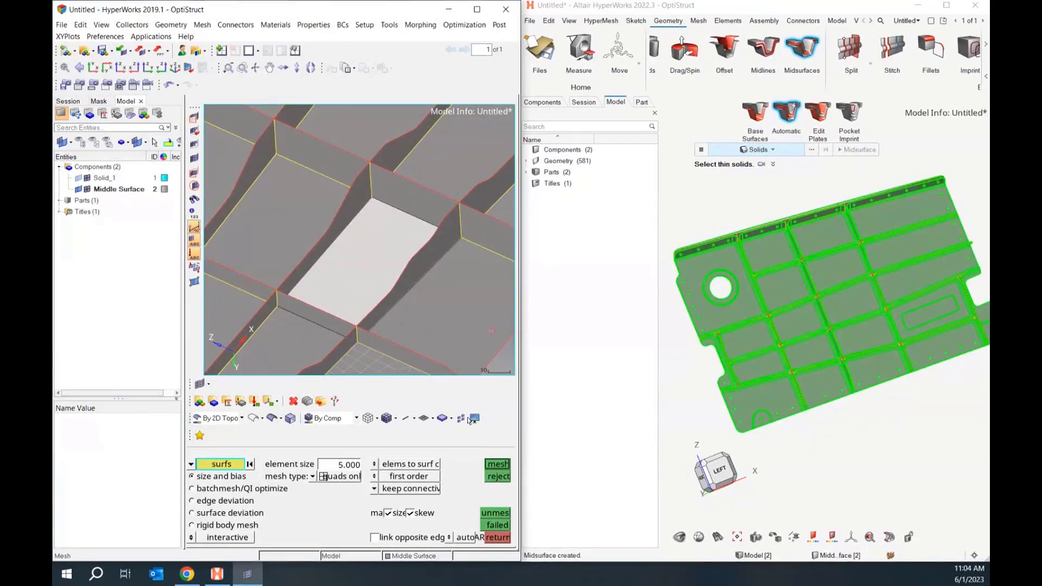
left_click(498, 464)
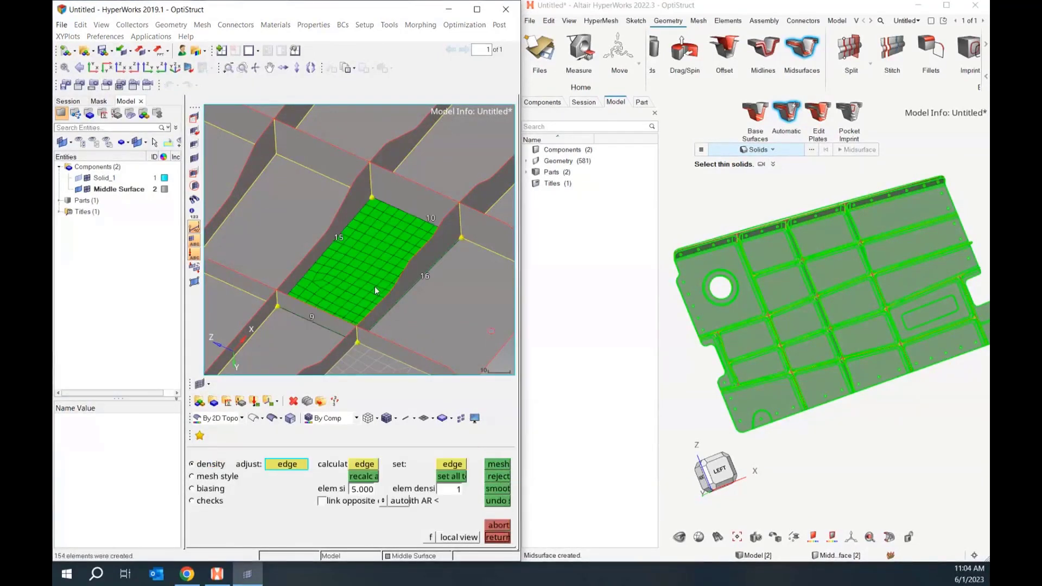
left_click_drag(375, 291, 340, 240, "ctrl")
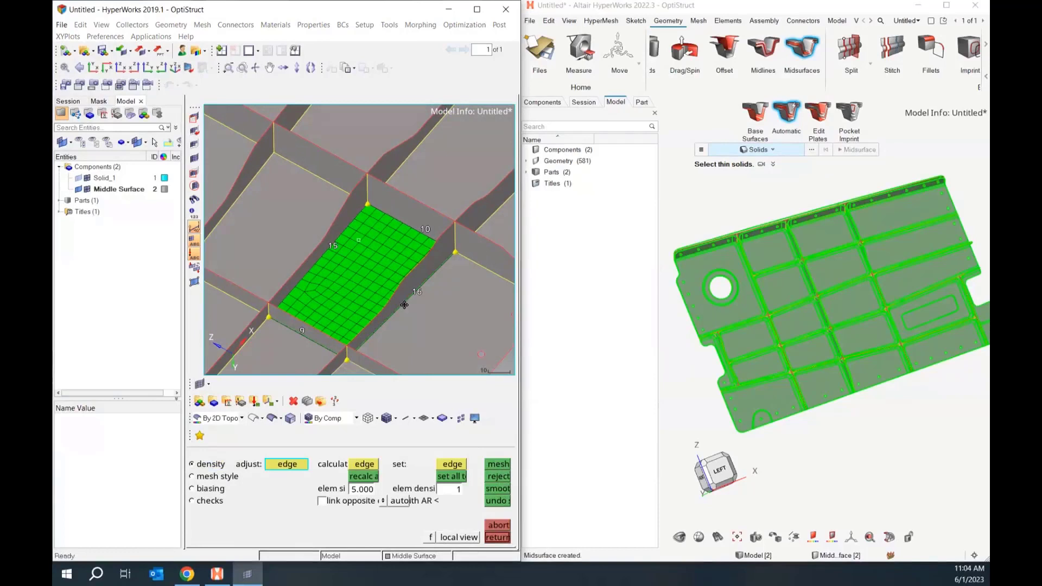
left_click_drag(404, 305, 375, 195, "ctrl")
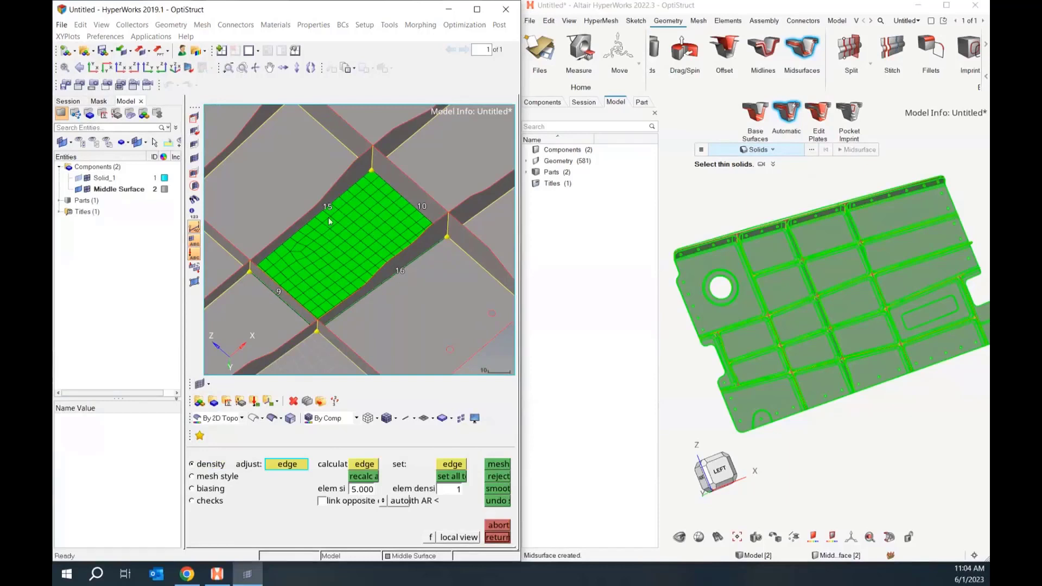
Step: Set the pocket floor's short edge density to 10 and its long edge density to 16, remesh after each change and accept
left_click(280, 293)
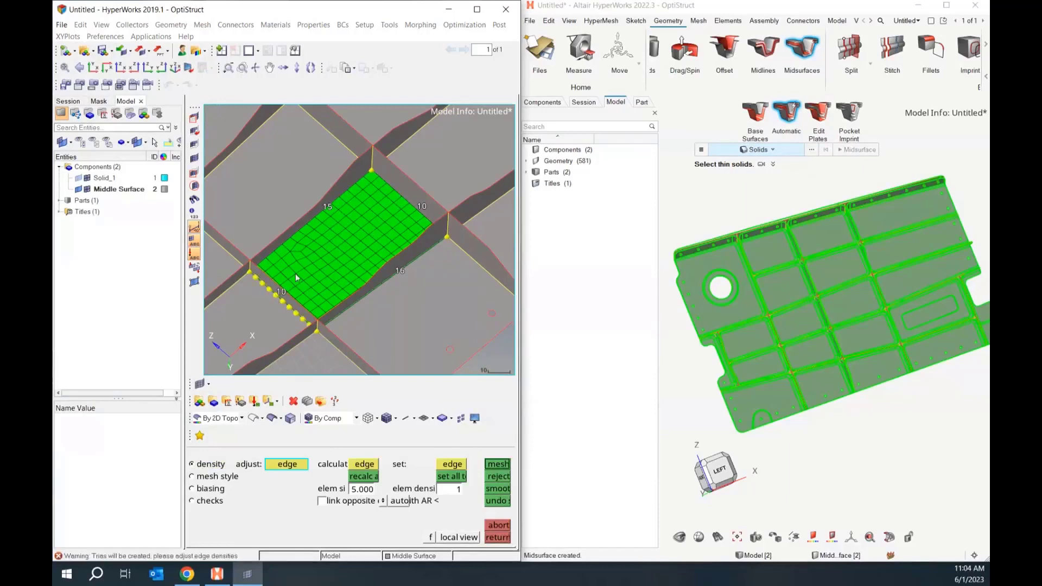
left_click(497, 465)
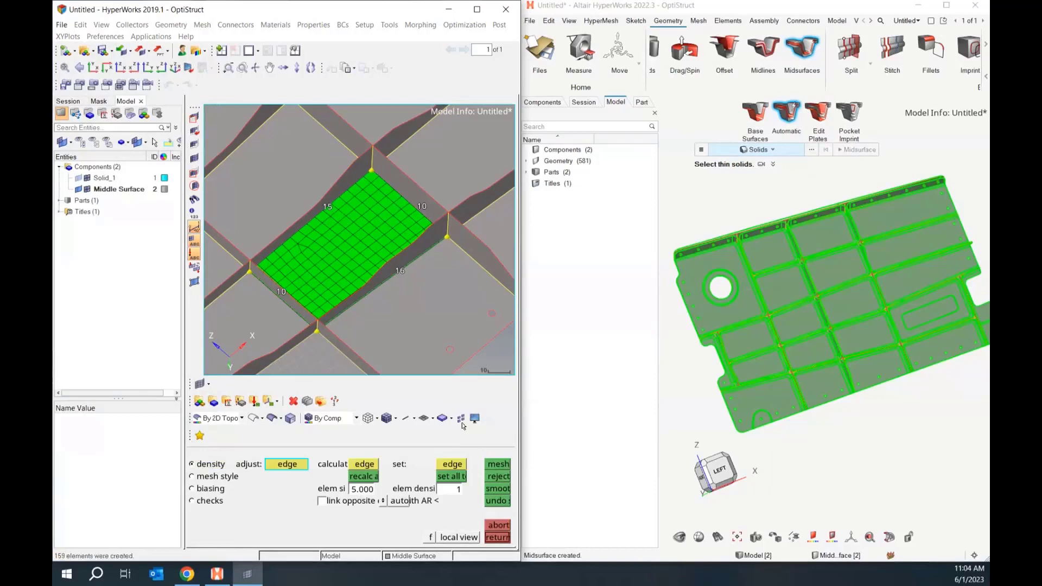
left_click(326, 207)
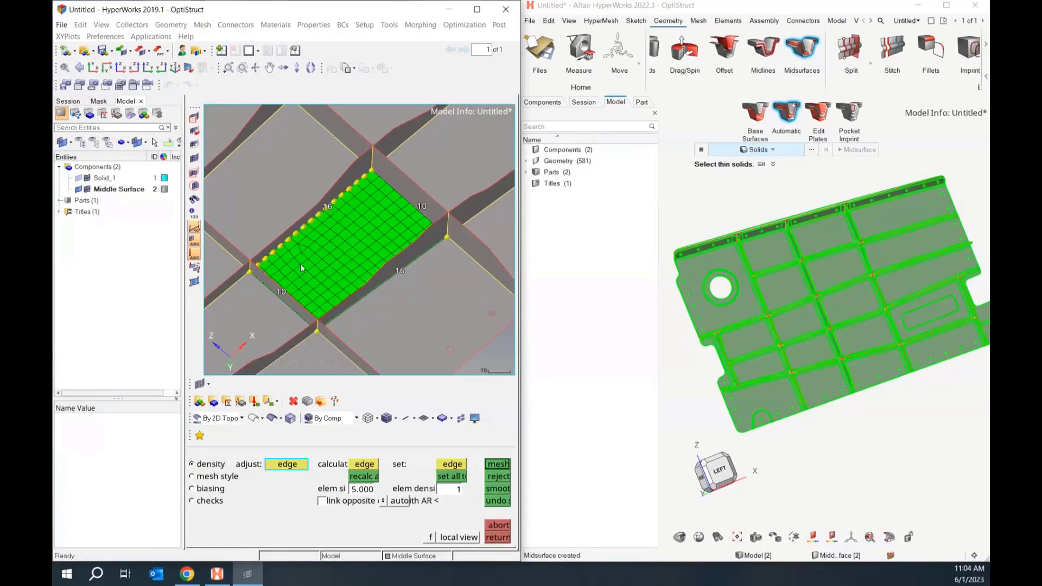
left_click(499, 463)
mouse_move(356, 297)
left_mouse_down("ctrl")
mouse_move(350, 305)
mouse_move(343, 283)
left_mouse_up("ctrl")
right_click_drag(343, 282, 380, 318, "ctrl")
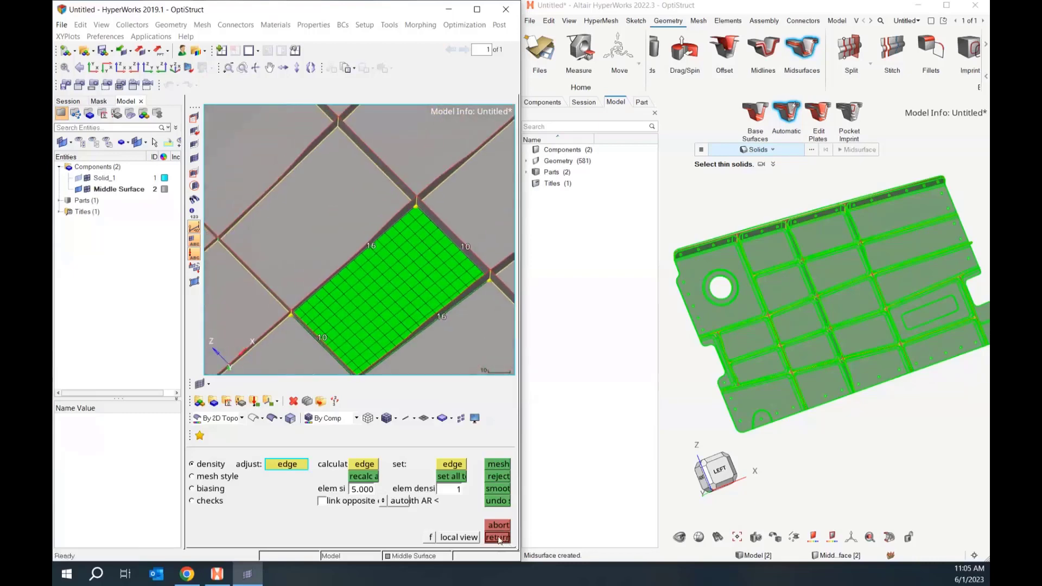
left_click(497, 537)
Step: Enable linking of opposite edges and mesh the floor surface of a neighbouring rib pocket with size 5 quads
left_click_drag(341, 244, 364, 285, "ctrl")
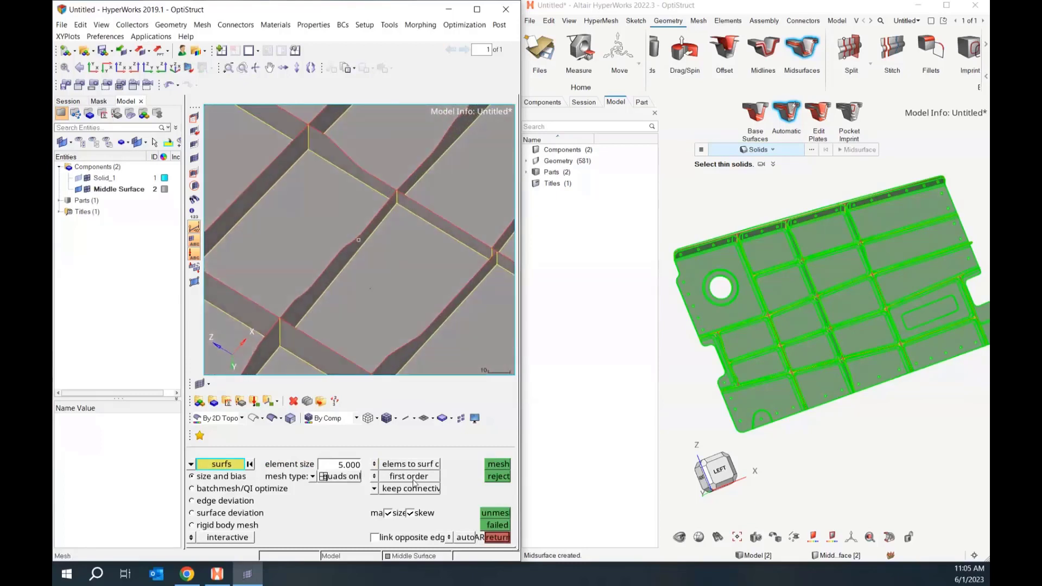
left_click(375, 537)
left_click(290, 234)
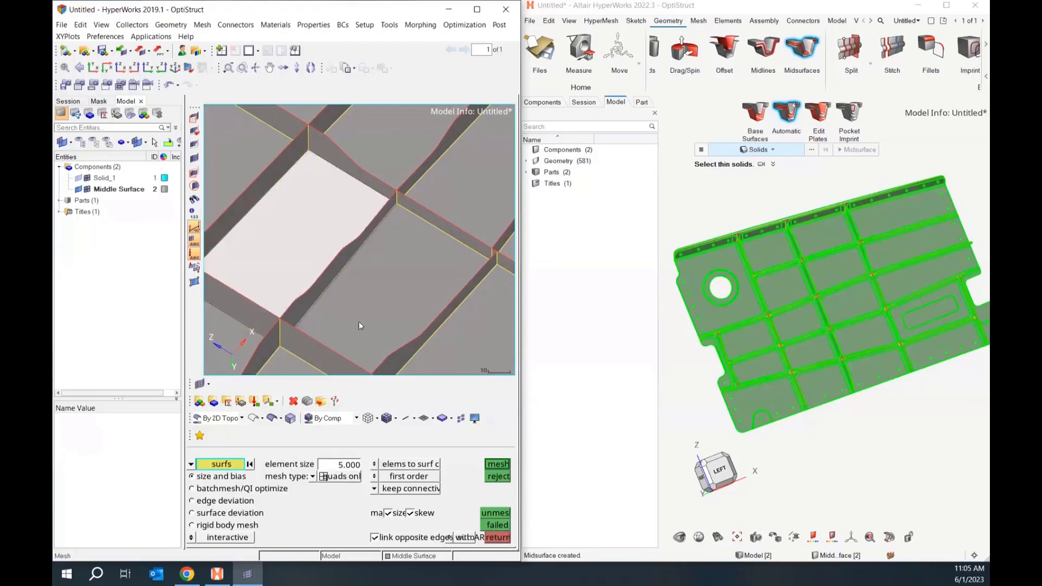
left_click(499, 465)
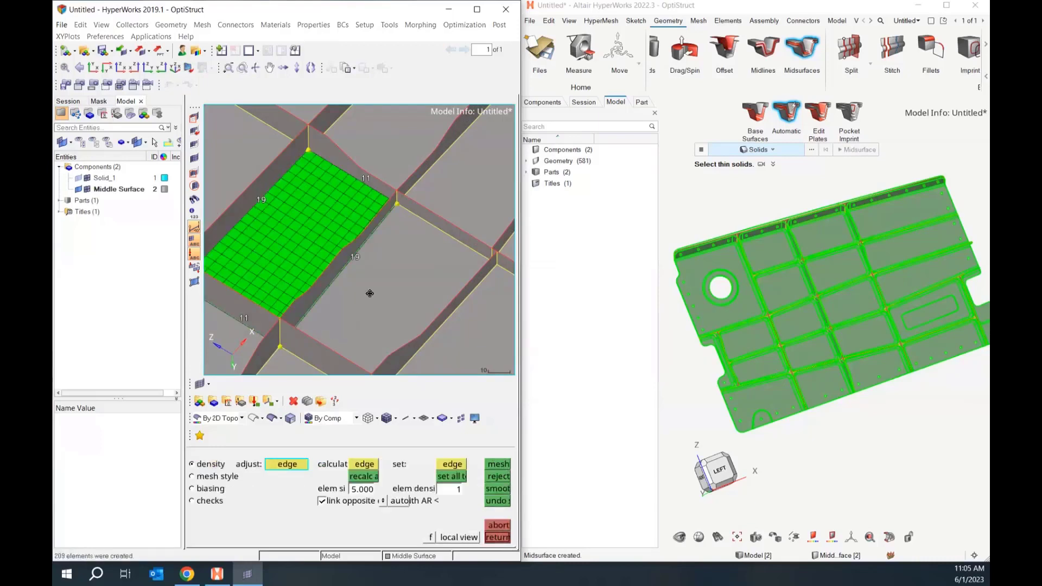
right_click_drag(370, 294, 433, 297, "ctrl")
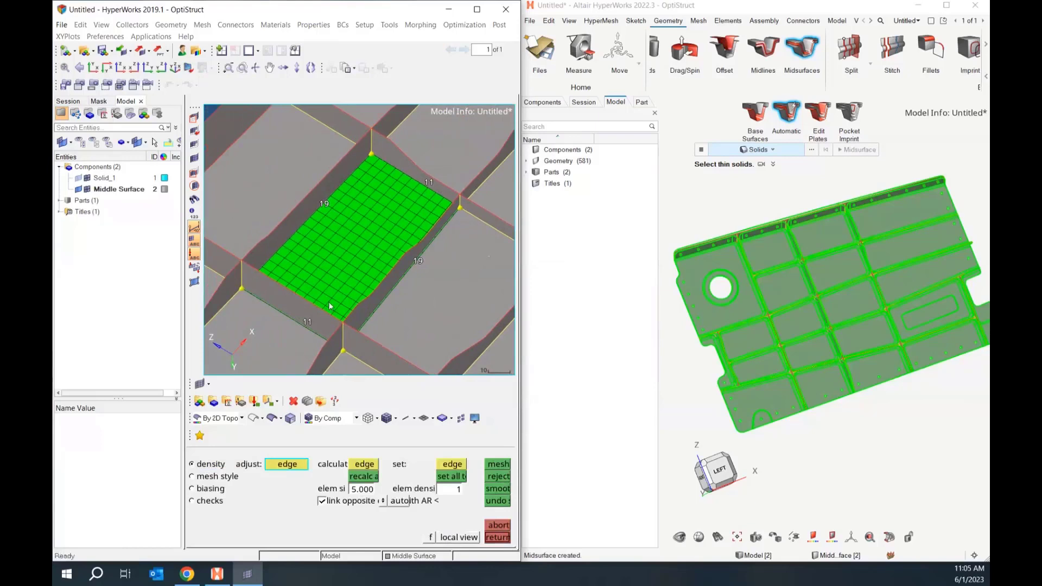
Step: Set the linked long edges of this pocket floor to density 20, remesh and accept the mesh
left_click(415, 261)
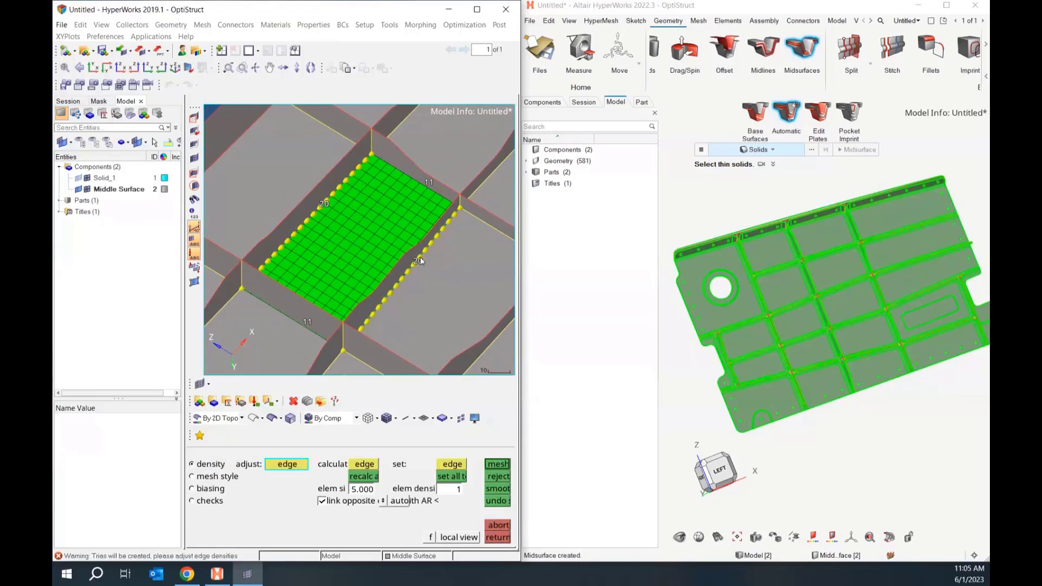
left_click(498, 465)
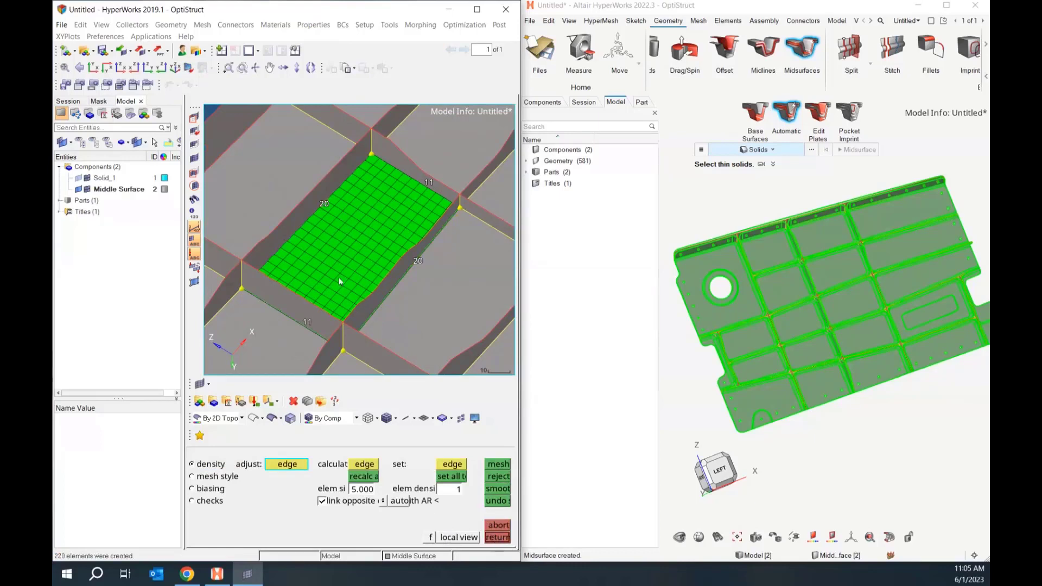
scroll(363, 276, "down", 4)
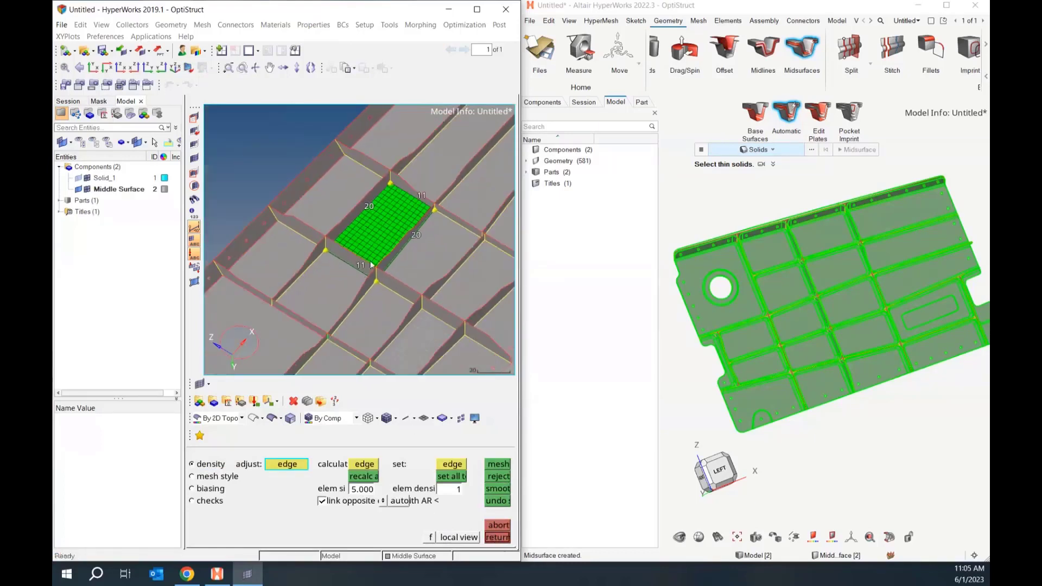
left_click(496, 539)
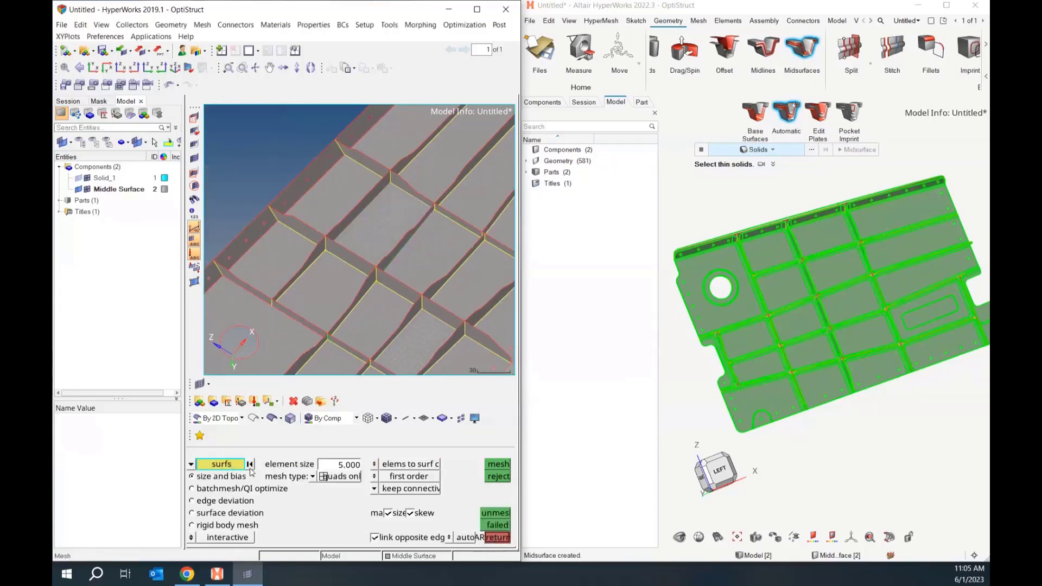
Step: Remesh a central patch of elements on the meshed pocket floor with element size 1, try changing one edge's density, and accept
left_click(191, 465)
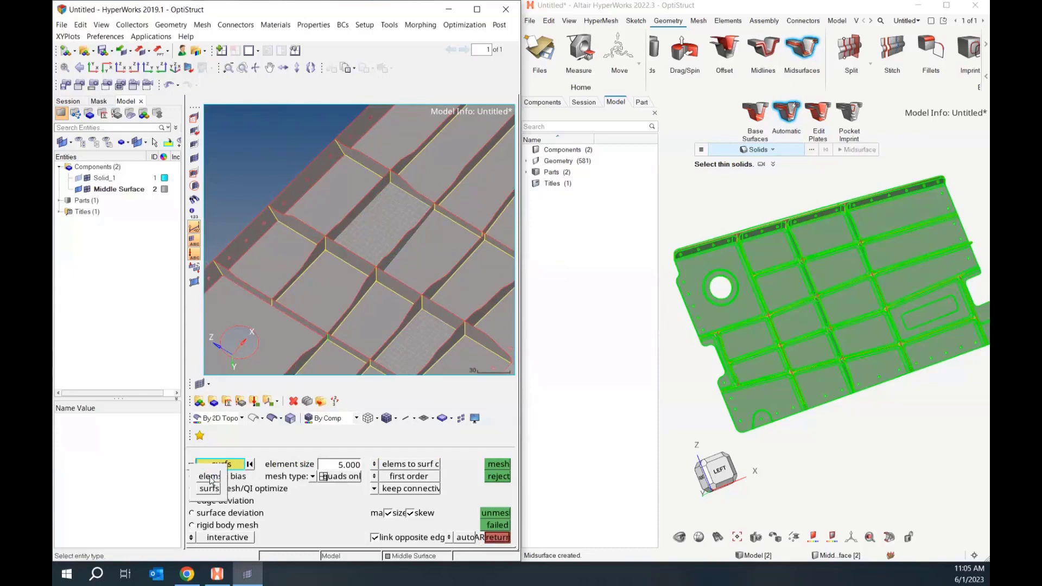
left_click(209, 477)
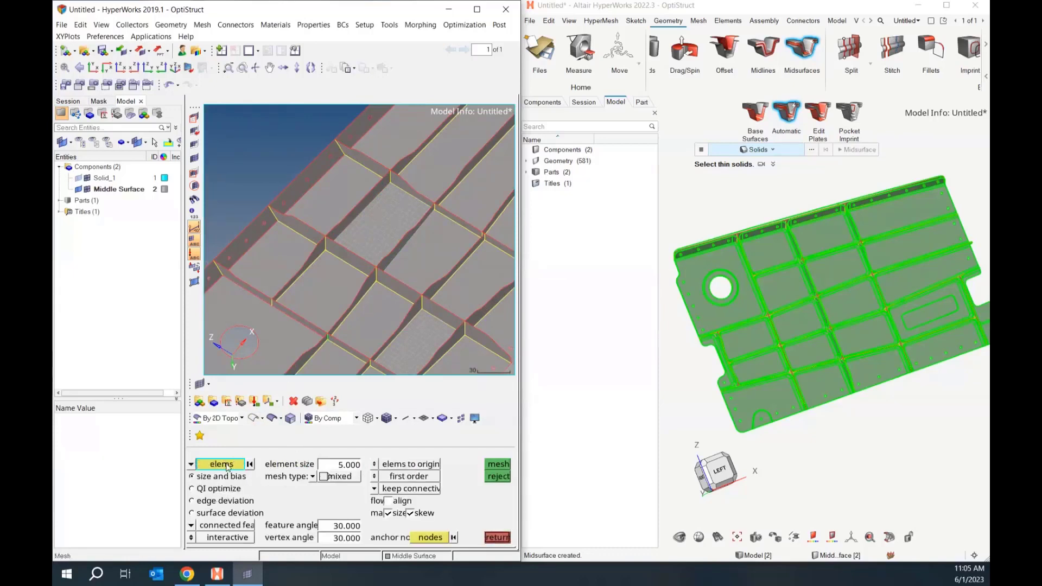
scroll(415, 256, "up", 4)
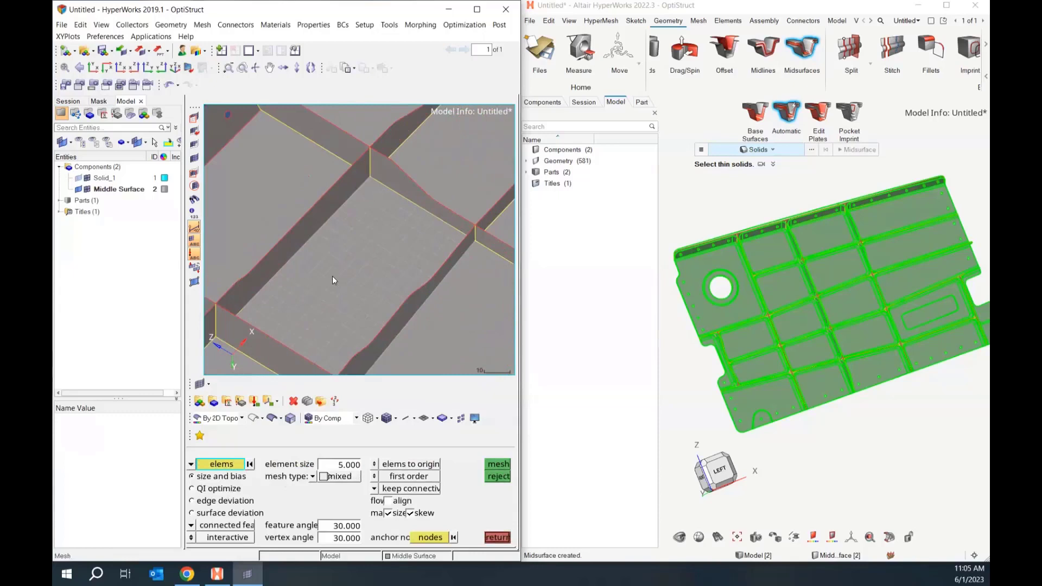
left_click_drag(327, 253, 384, 294, "shift")
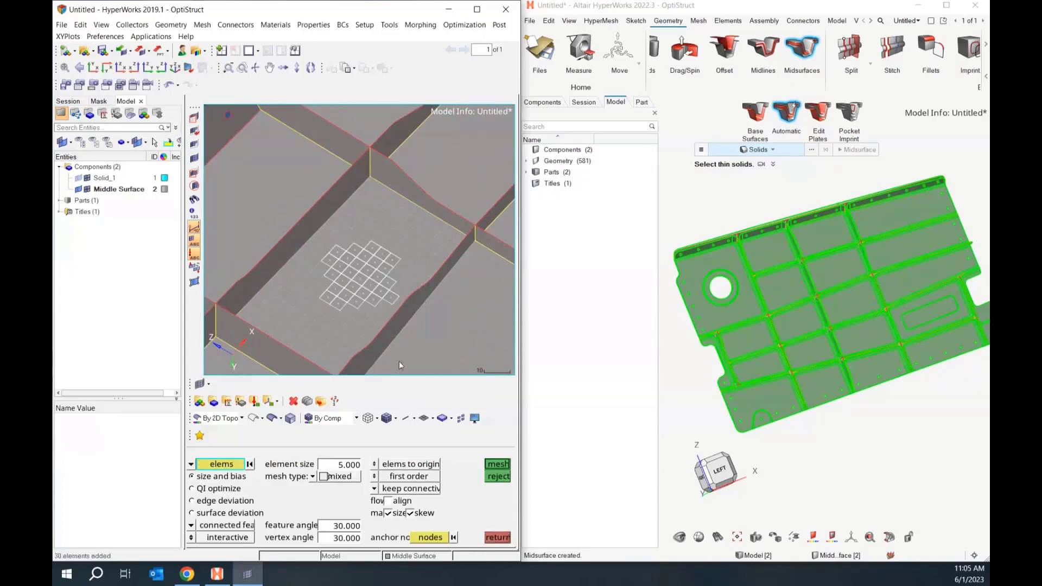
left_click(344, 467)
type("1")
left_click(508, 467)
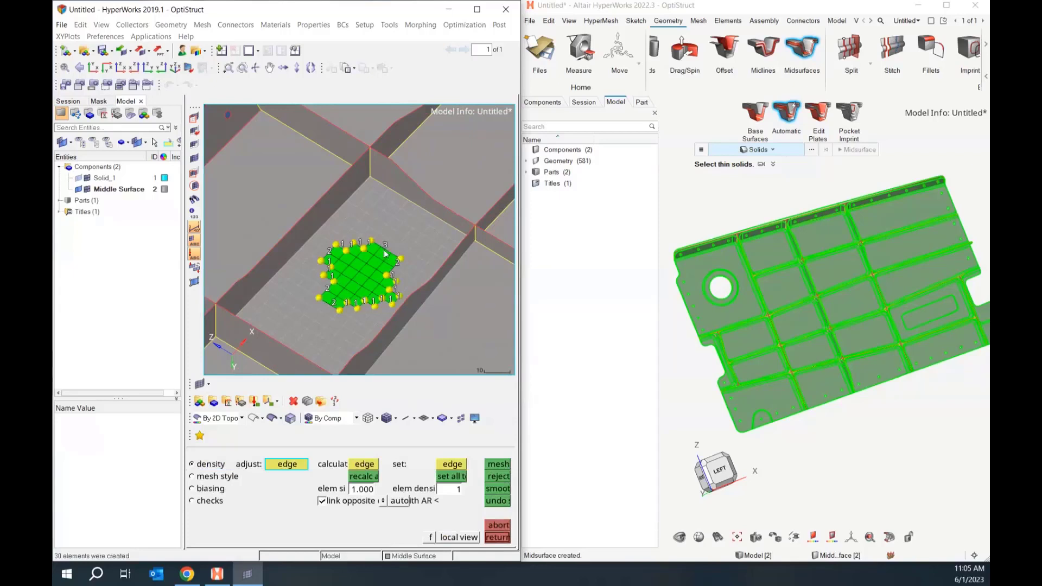
left_click(386, 248)
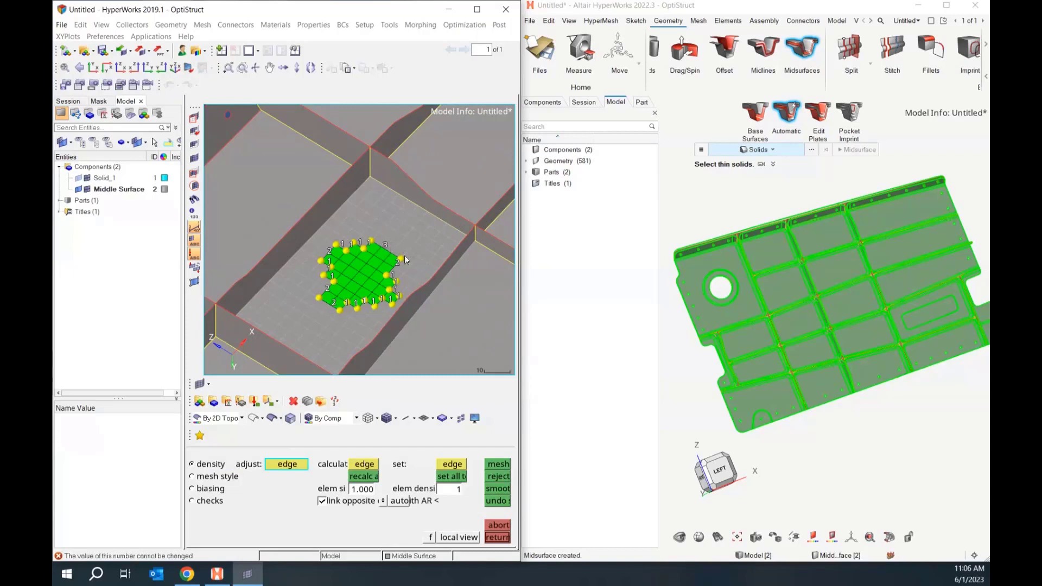
left_click(496, 537)
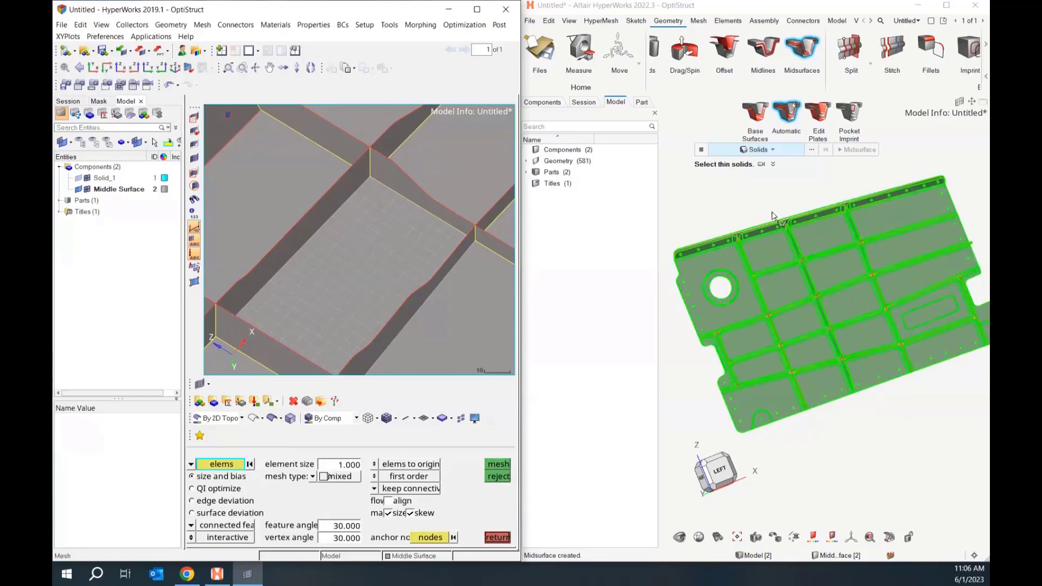
Step: Switch to HyperWorks 2022.3, leave the automatic midsurface tool, and scale all panel surfaces by a factor of 1000
left_click(738, 189)
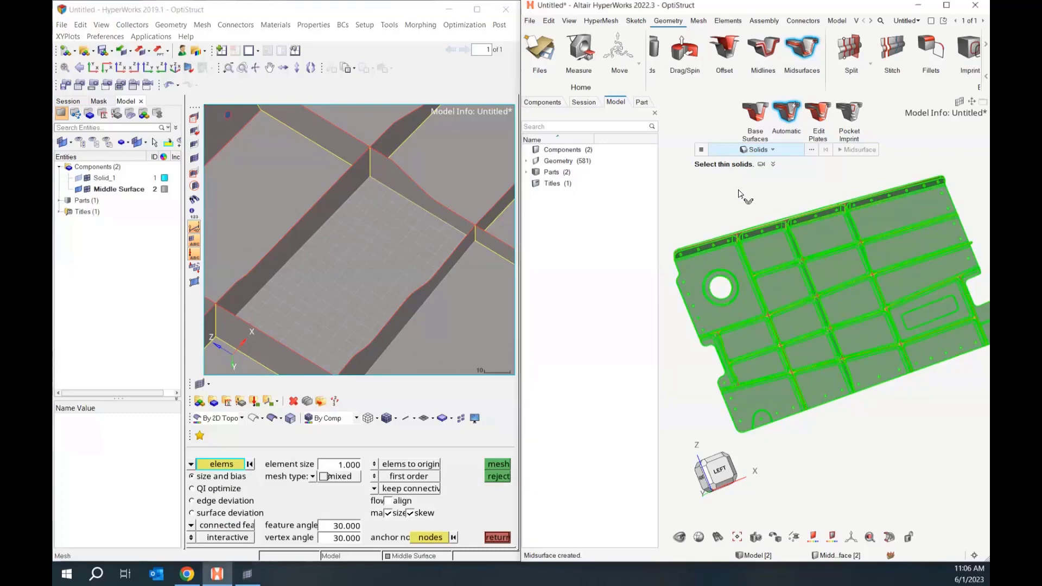
key("Escape")
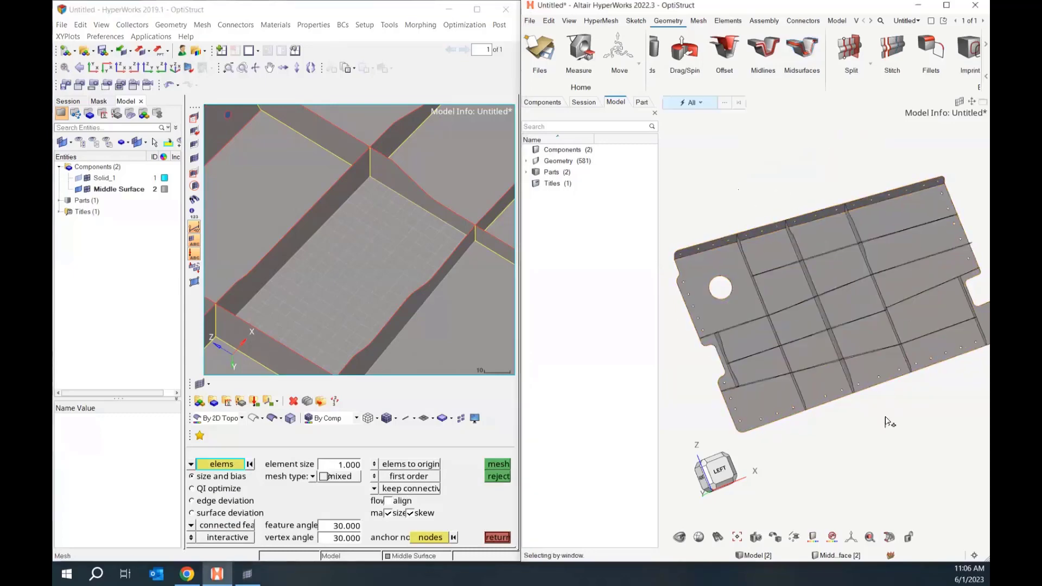
left_click(639, 66)
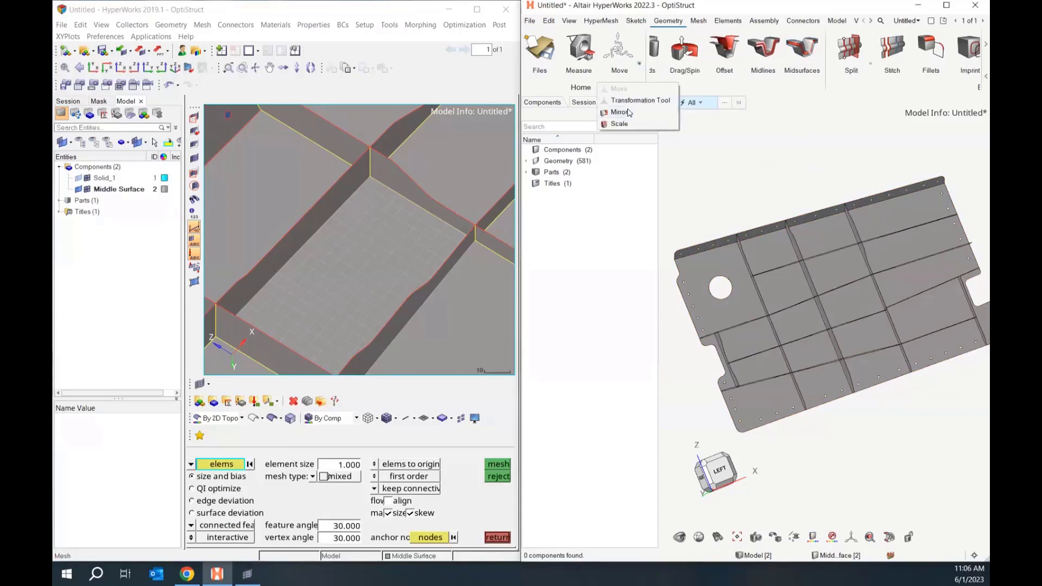
left_click(621, 124)
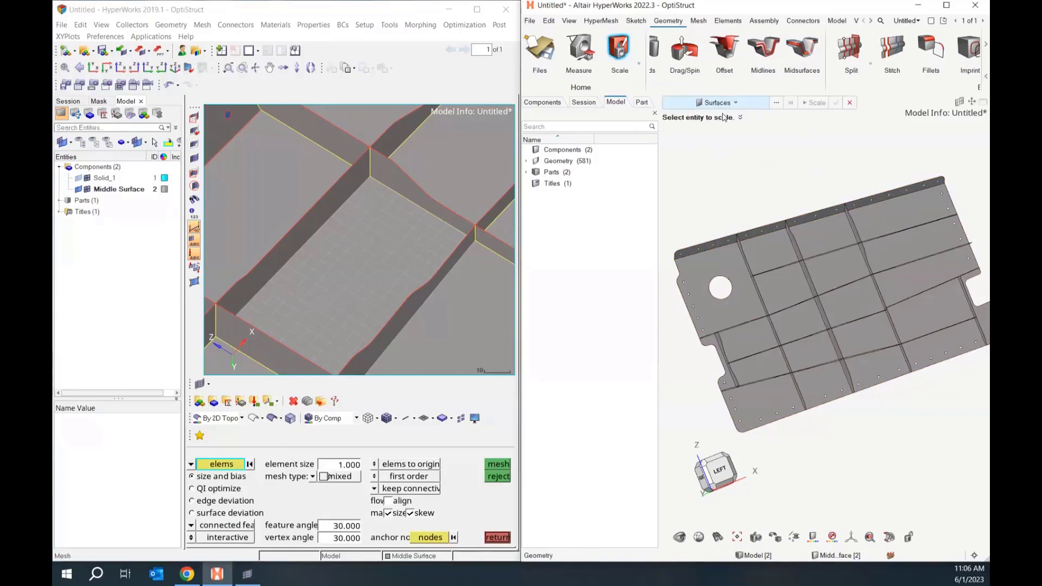
scroll(754, 161, "down", 2)
left_click_drag(697, 161, 953, 332)
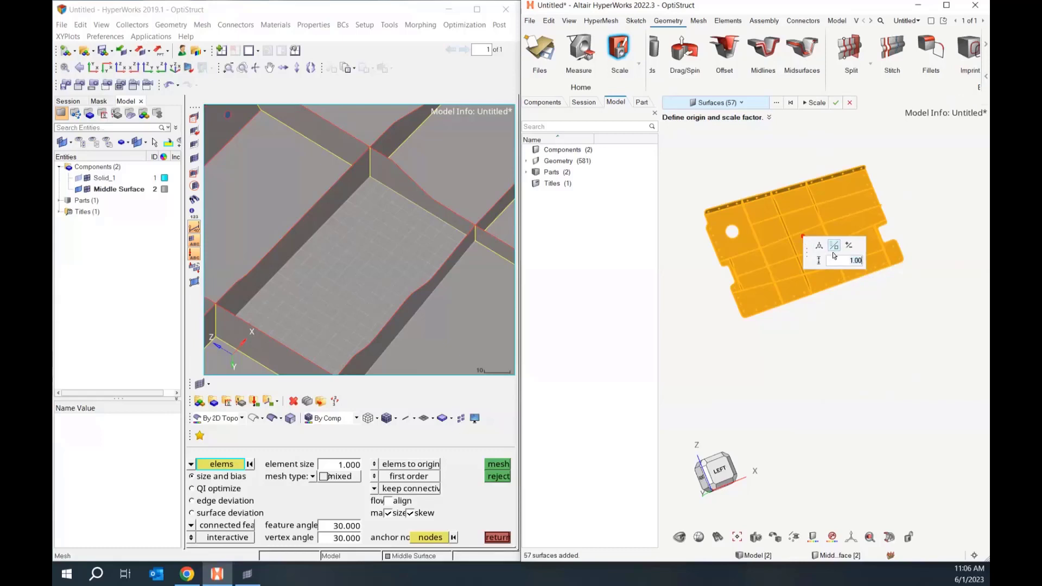
key("BackSpace")
key("BackSpace")
key("BackSpace")
key("BackSpace")
type("1000")
key("Return")
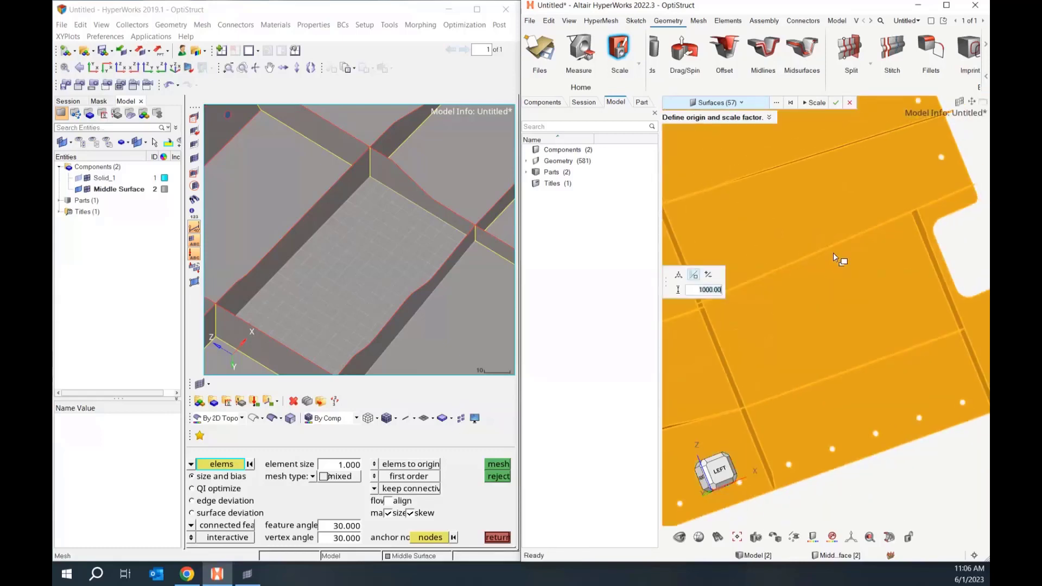
key("f")
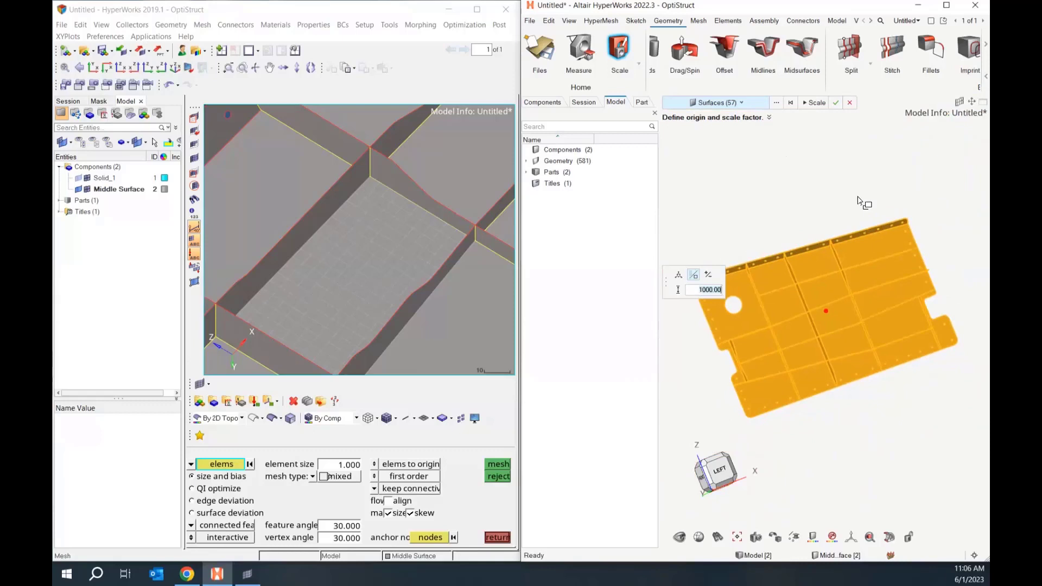
left_click(848, 143)
scroll(824, 190, "down", 1)
right_click_drag(824, 191, 836, 187)
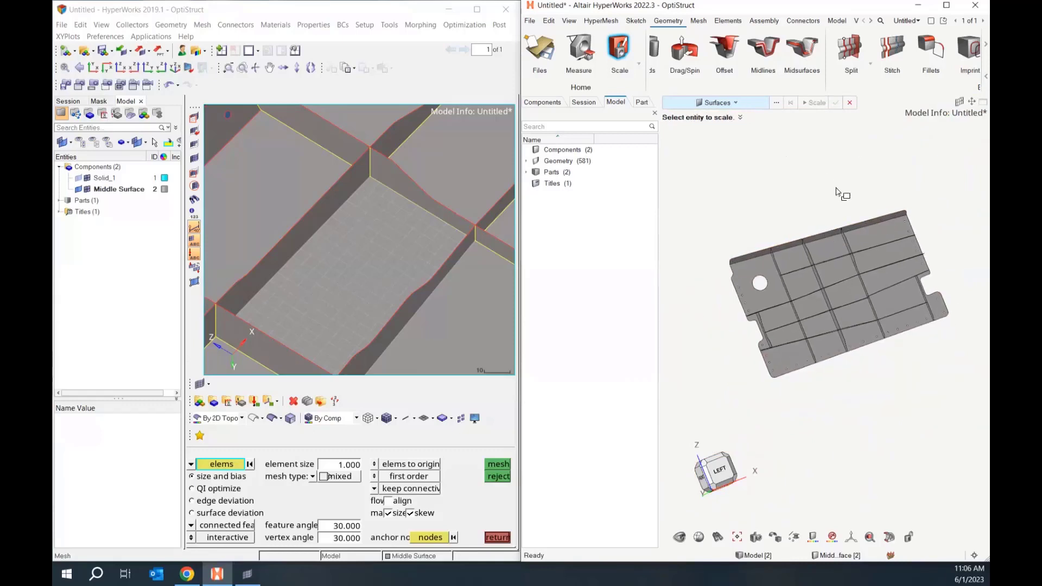
Step: Start General 2D Mesh creation on surfaces and set the HyperWorks 2019.1 automesh entity type back to surfaces
left_click(699, 21)
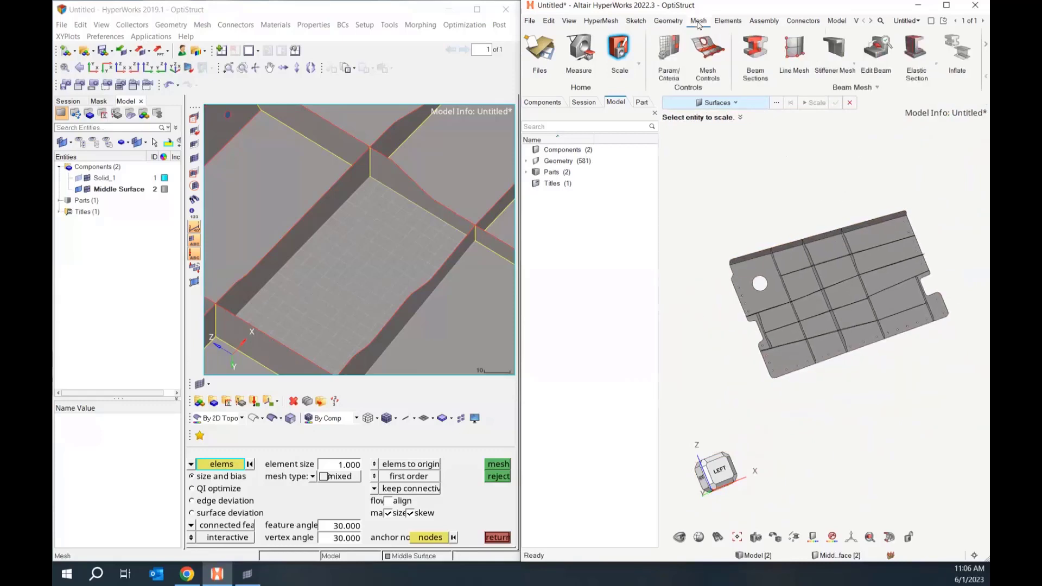
left_click(987, 46)
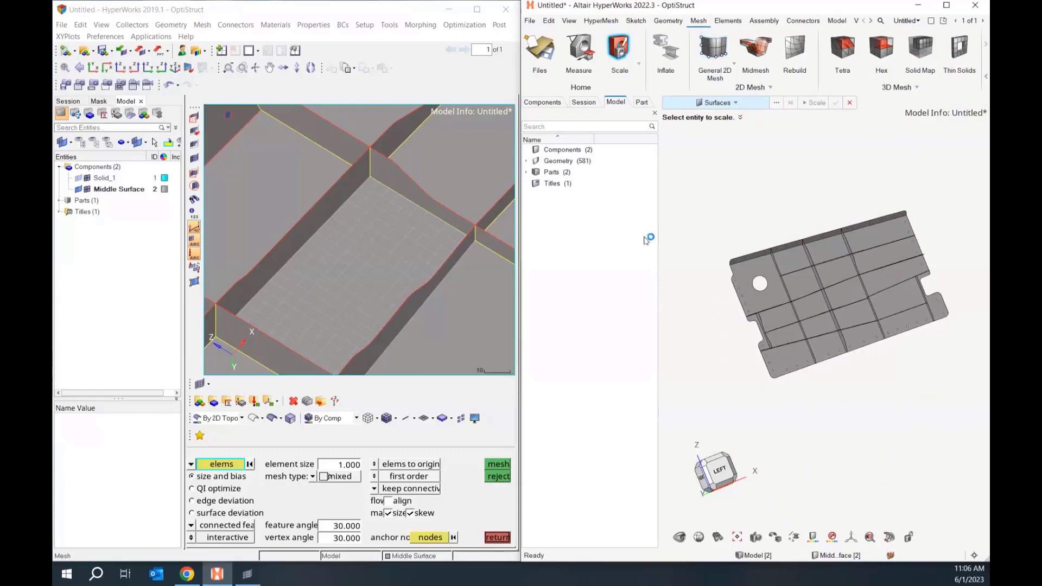
left_click(716, 48)
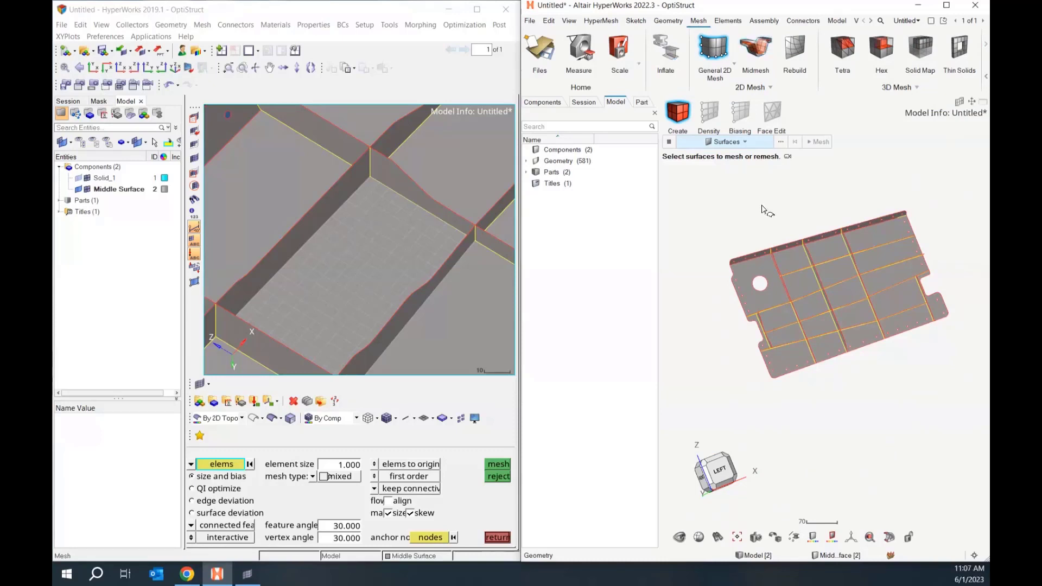
left_click(670, 142)
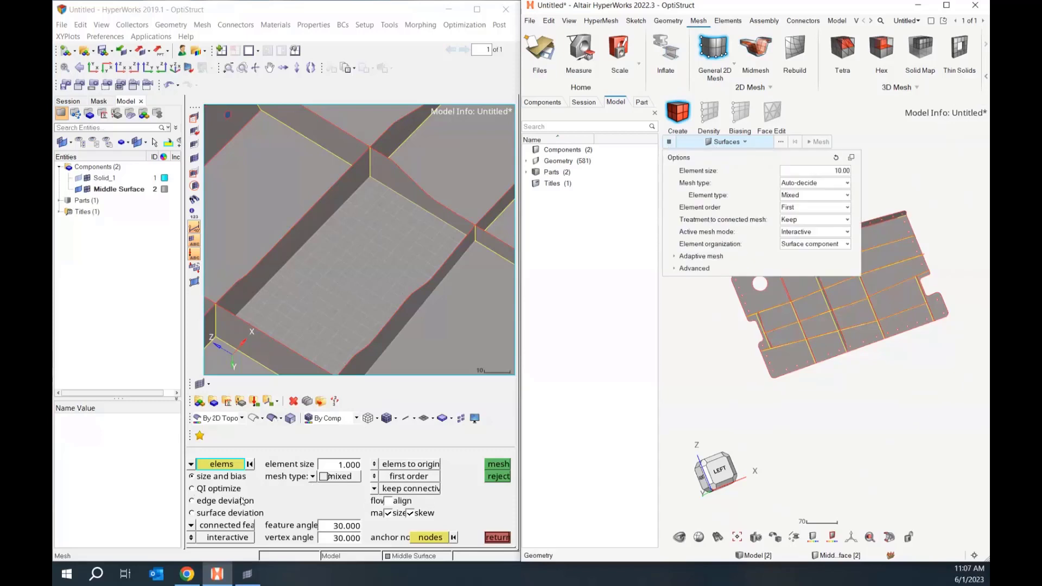
left_click(191, 464)
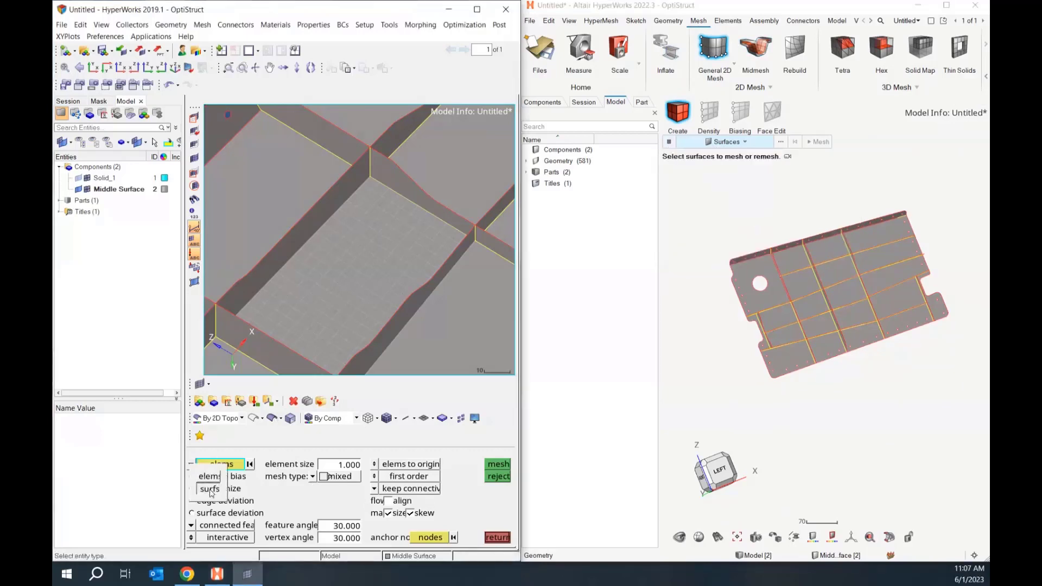
left_click(210, 488)
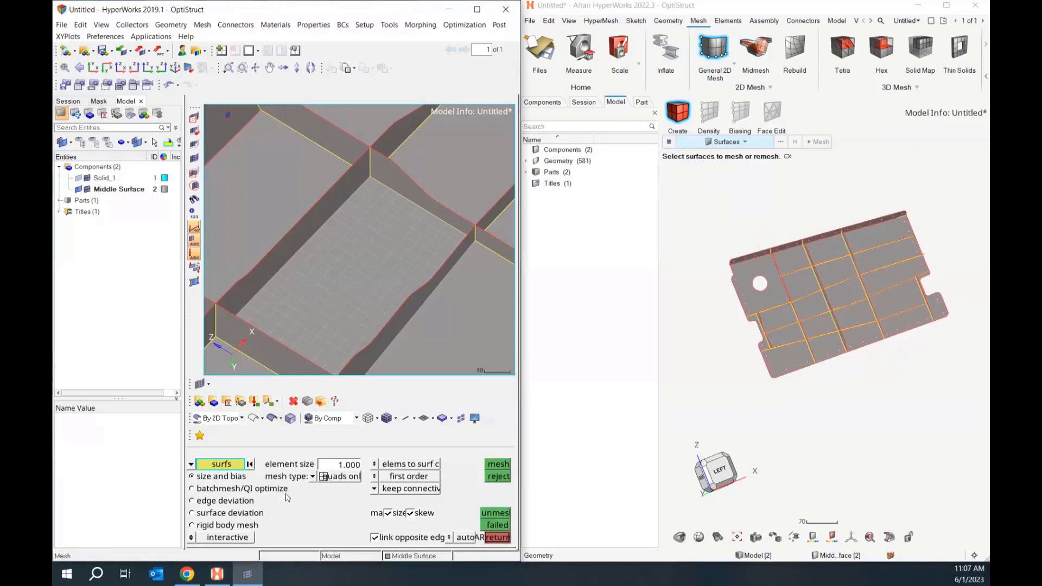
Step: Review the General 2D Mesh options in HyperWorks 2022.3, including element types, adaptive mesh and advanced settings
left_click(669, 143)
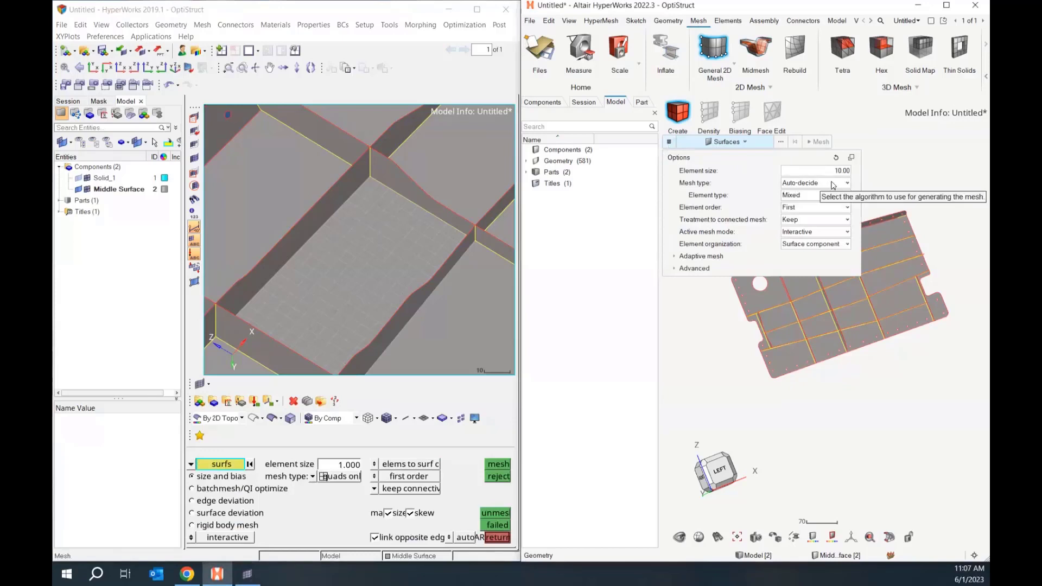
left_click(808, 197)
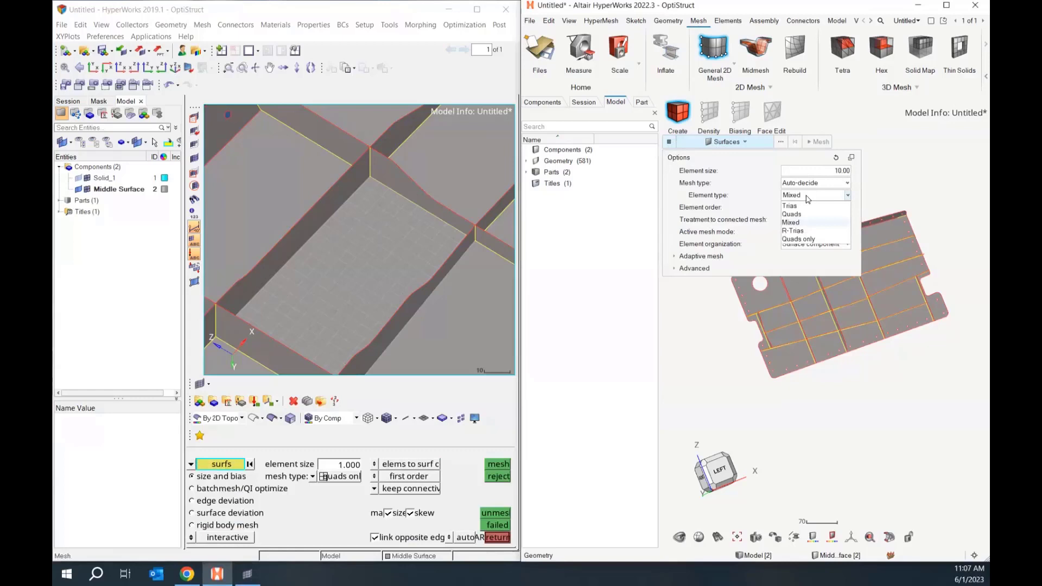
left_click(804, 197)
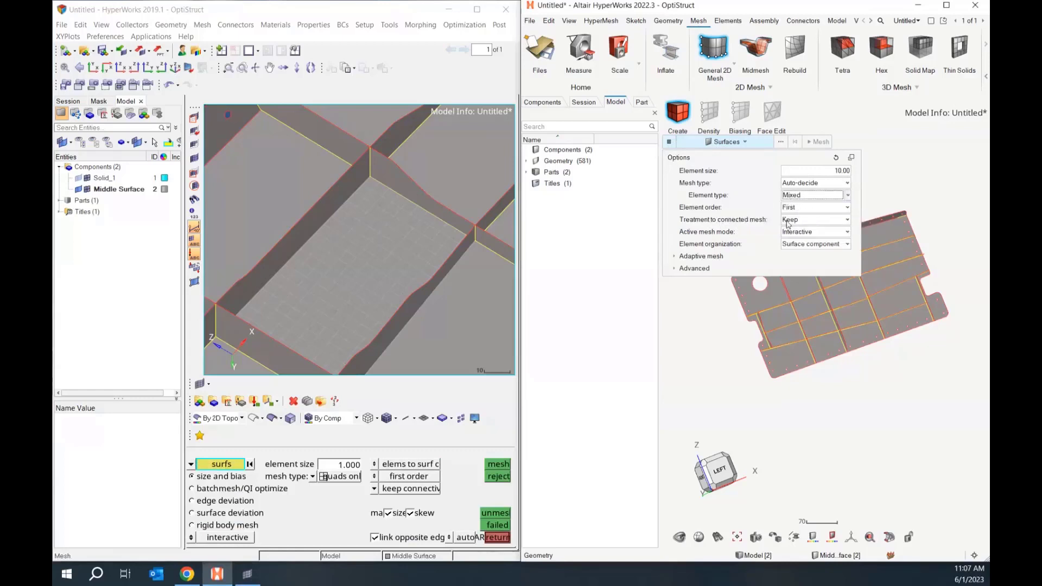
left_click(679, 258)
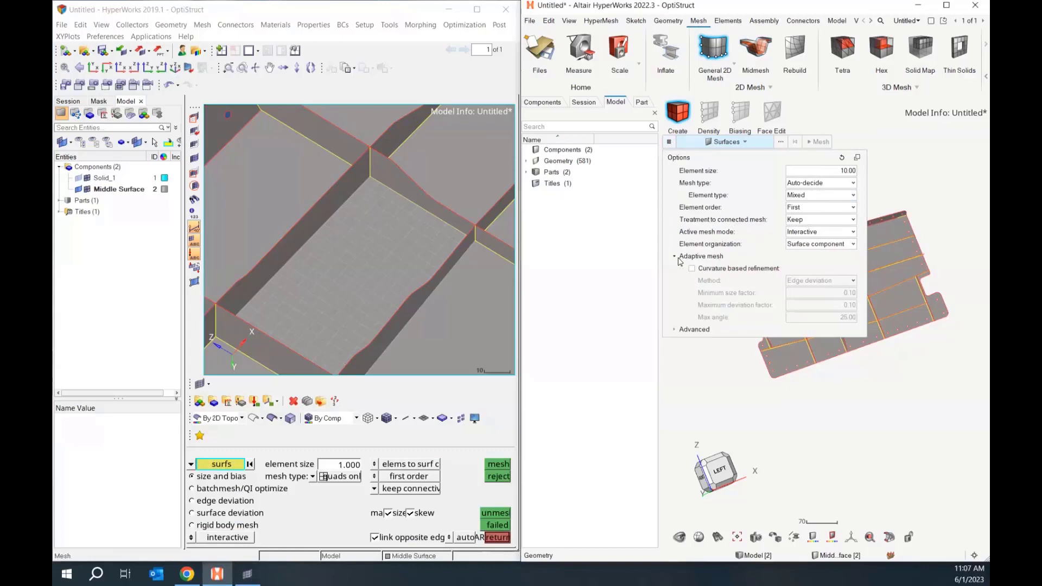
left_click(676, 331)
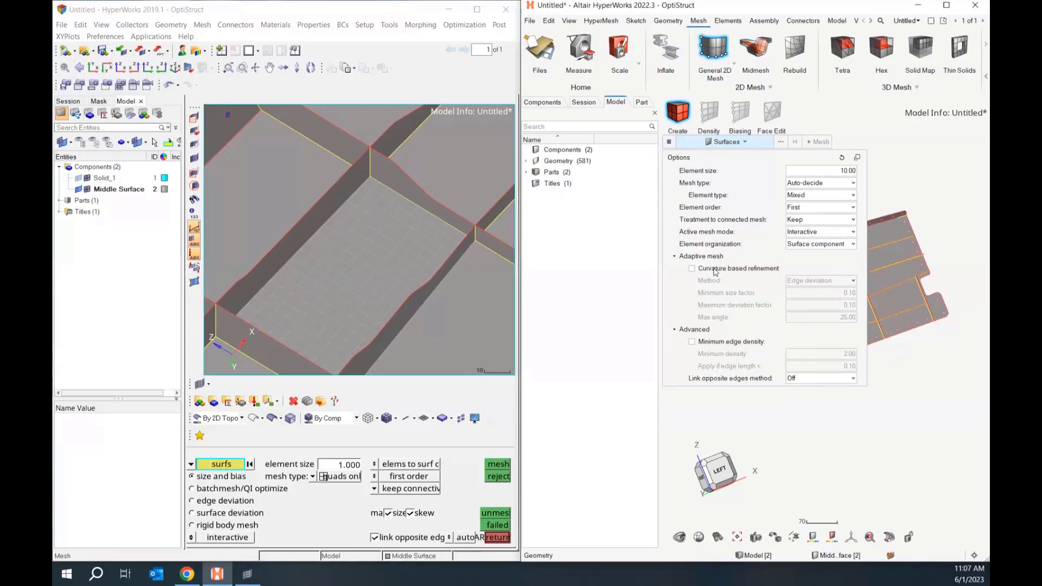
Step: Switch the HyperWorks 2019.1 automesh to surface deviation and enable curvature based refinement with the Surface deviation method in HyperWorks 2022.3
left_click(192, 513)
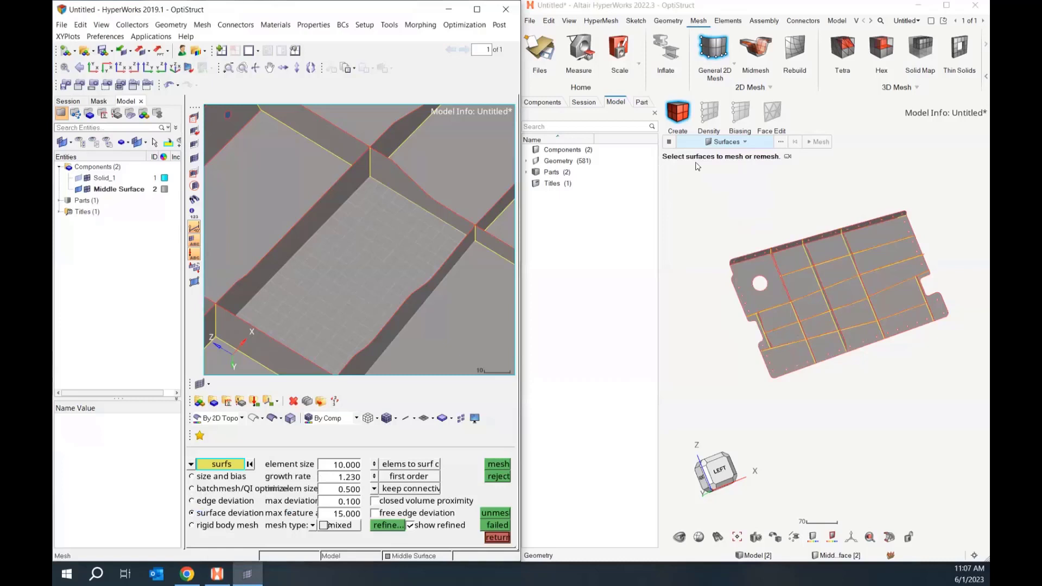
left_click(668, 143)
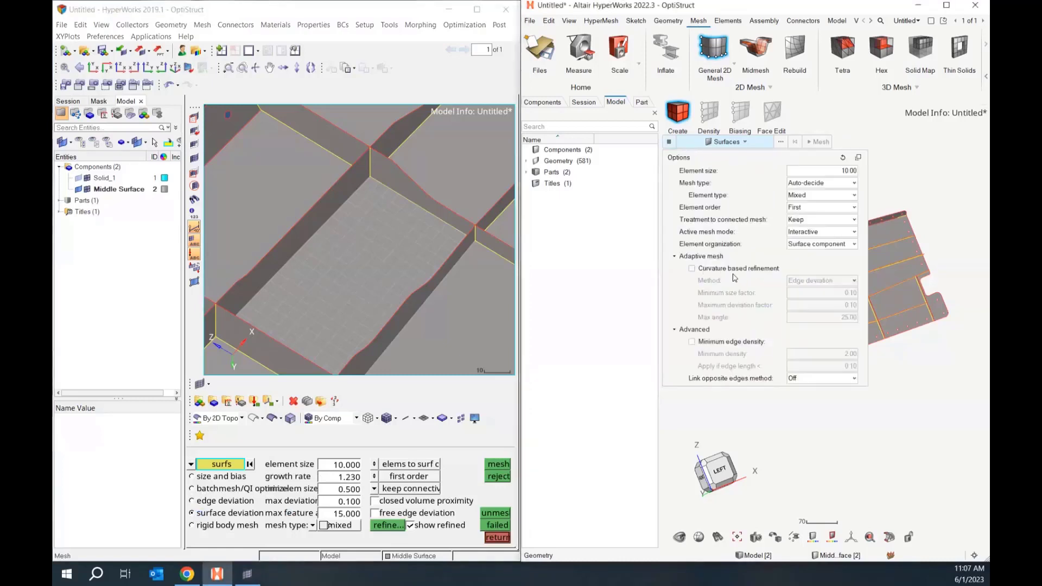
left_click(693, 269)
left_click(835, 281)
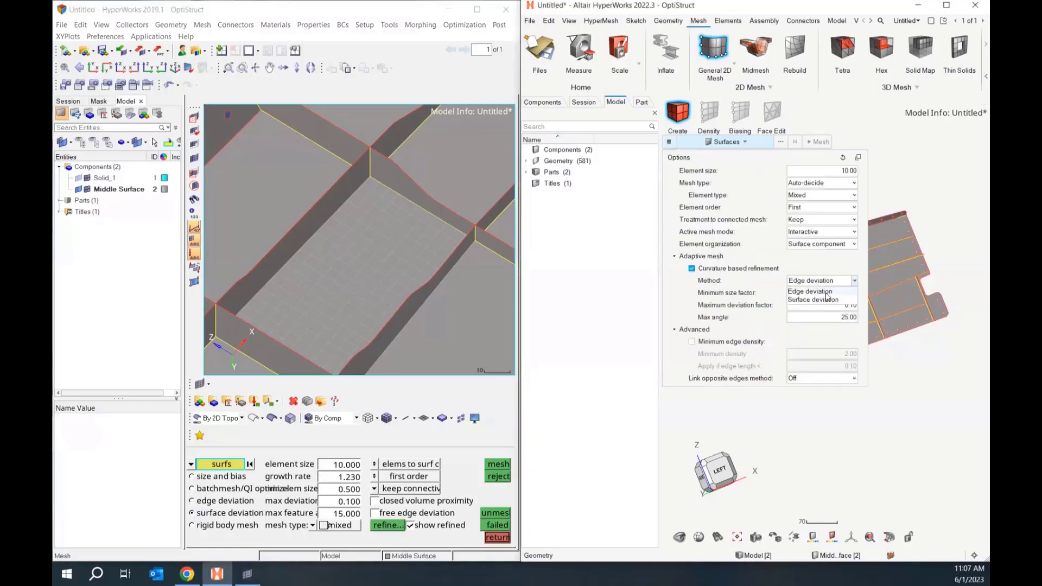
left_click(823, 300)
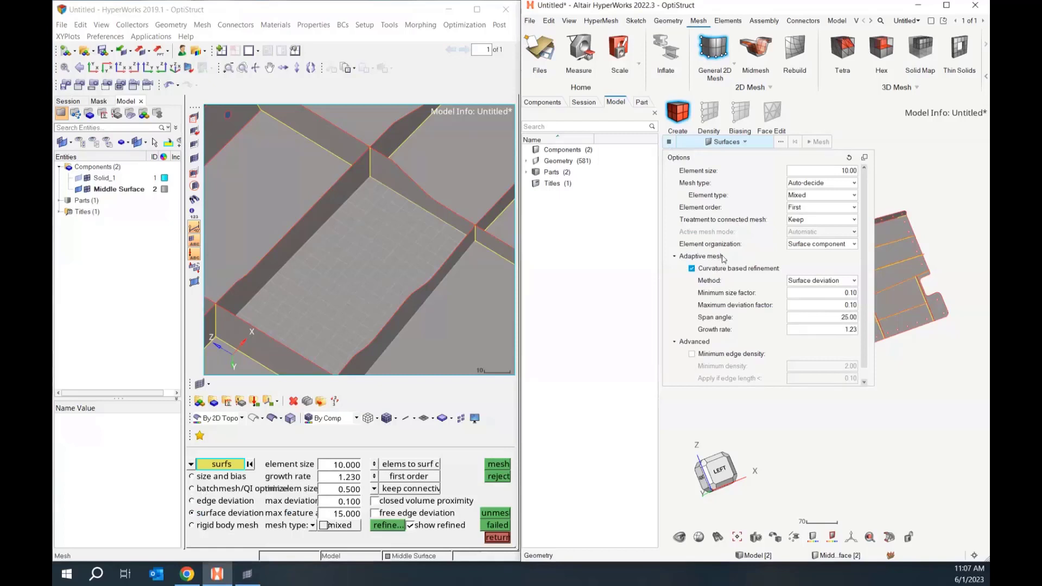
left_click(669, 141)
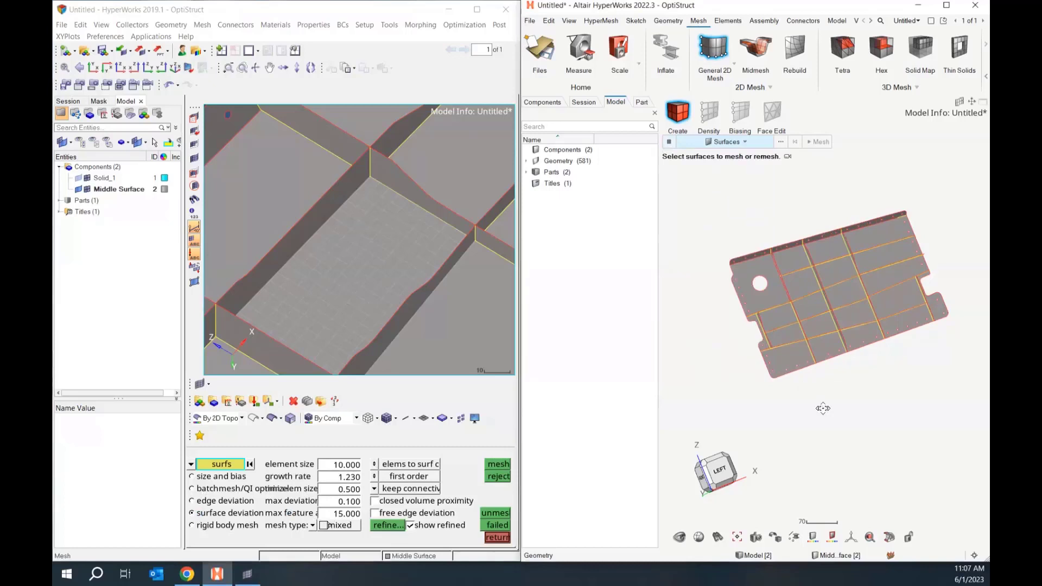
Step: Mesh the panel's lower corner surface with the rounded corner and small holes using element size 5
scroll(782, 294, "up", 5)
left_click(821, 366)
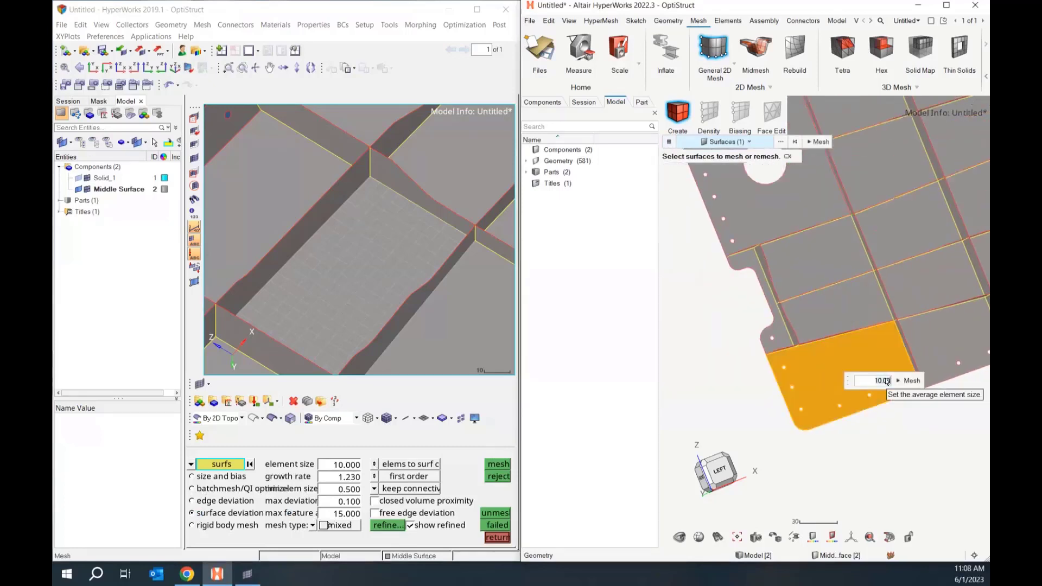
type("5")
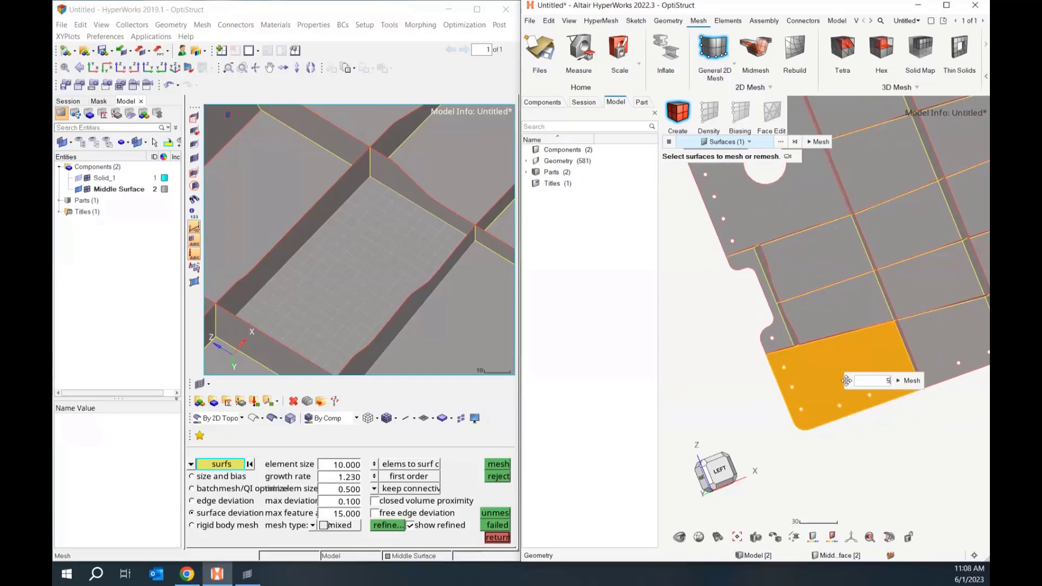
left_click_drag(848, 381, 635, 280)
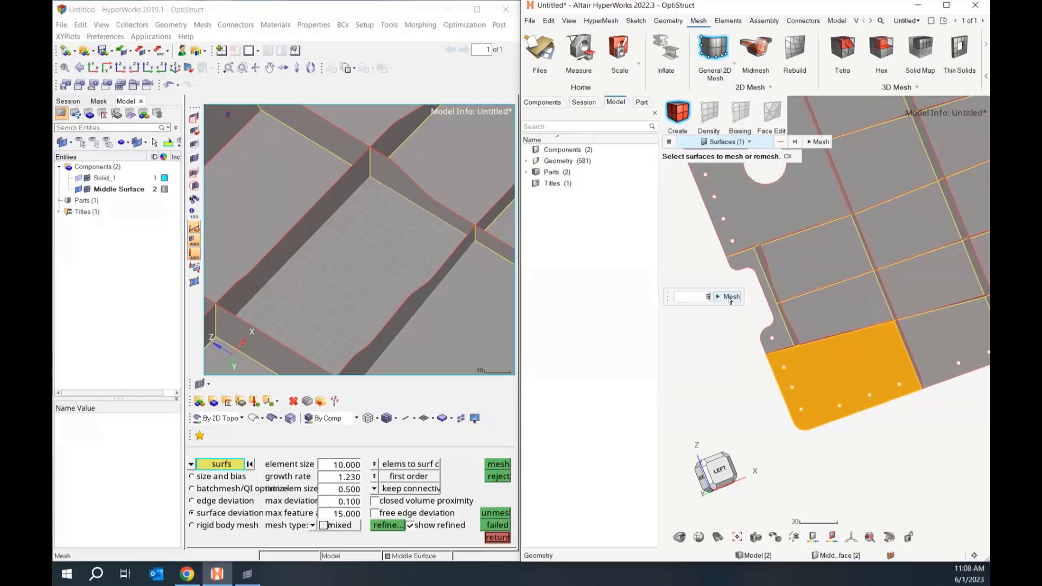
left_click(729, 297)
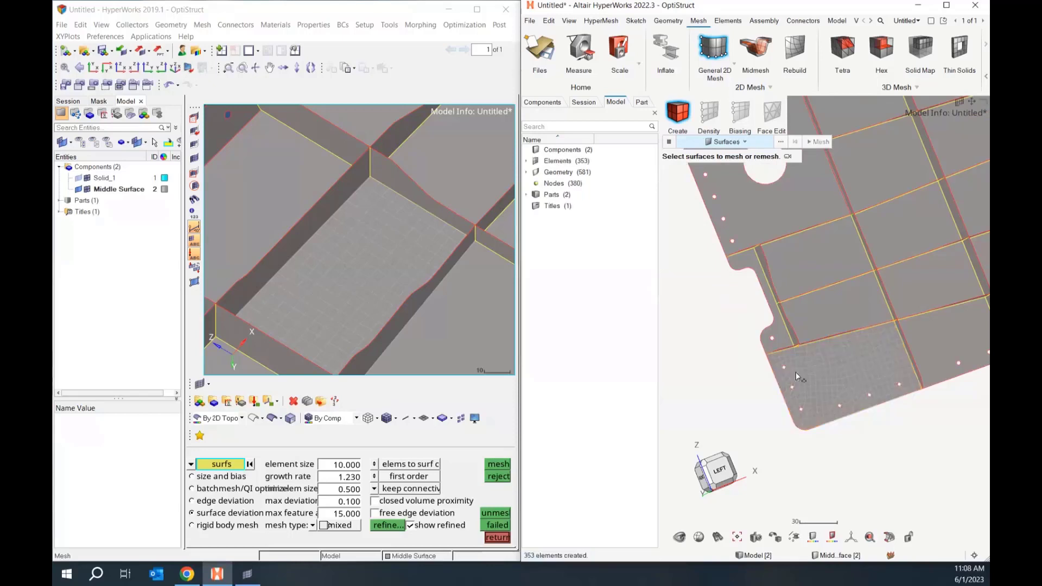
Step: Mesh the bottom surface next to the meshed corner surface with Quads only elements at element size 5 in HyperWorks 2022.3
scroll(864, 424, "up", 3)
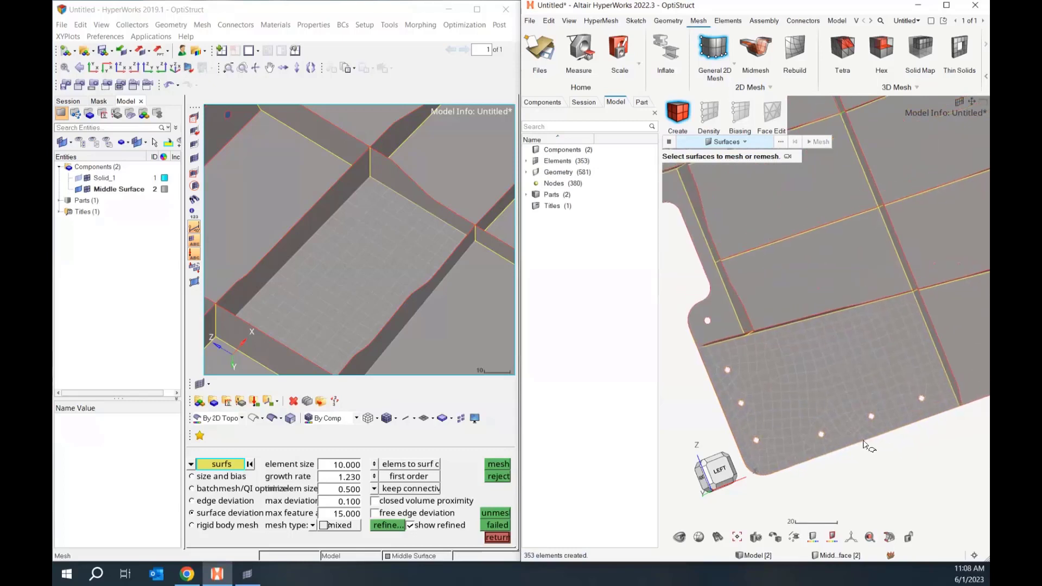
right_click_drag(854, 360, 862, 341)
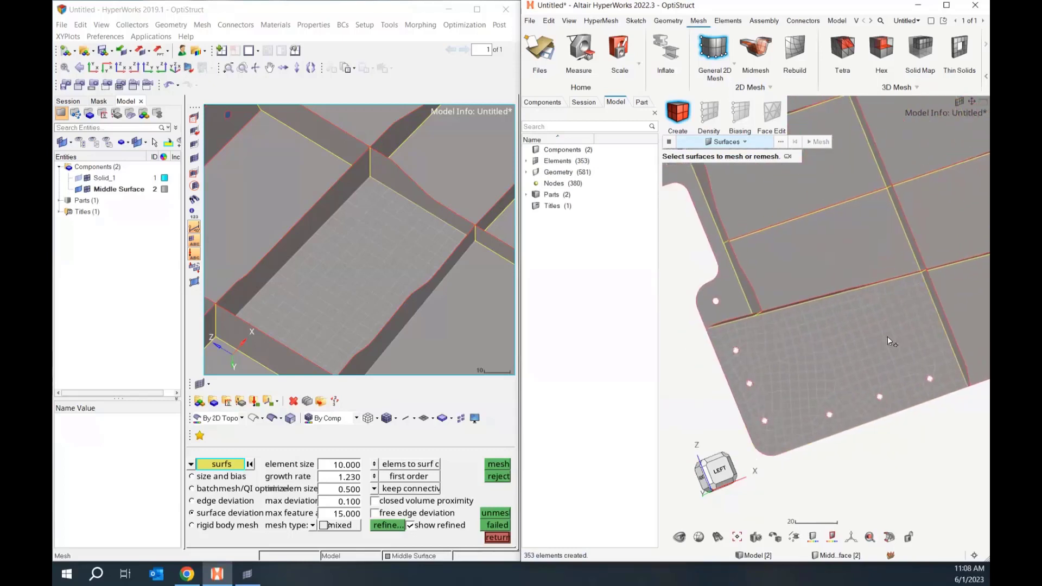
right_click_drag(923, 325, 770, 368)
left_click(873, 332)
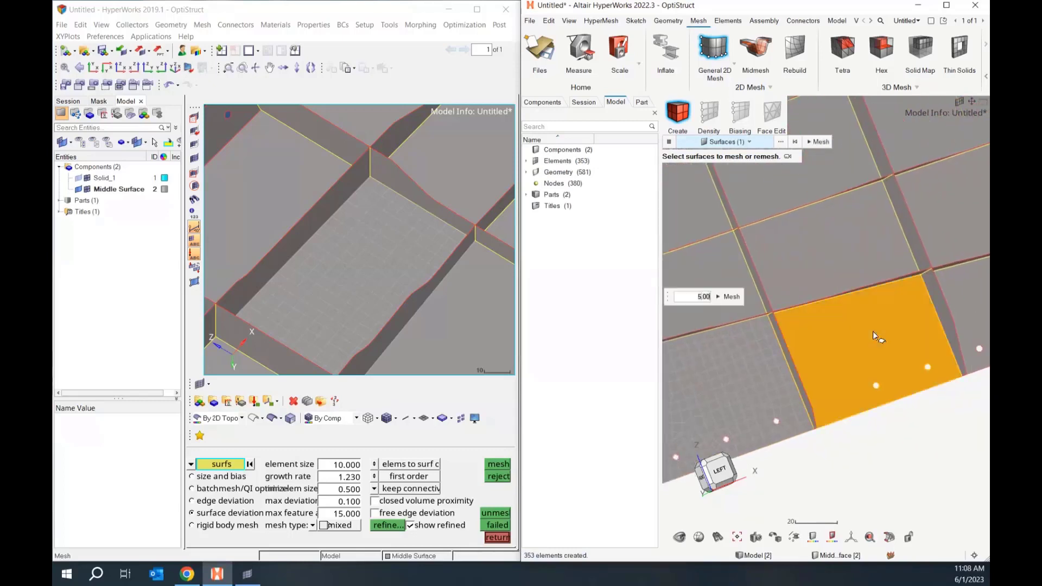
left_click(671, 143)
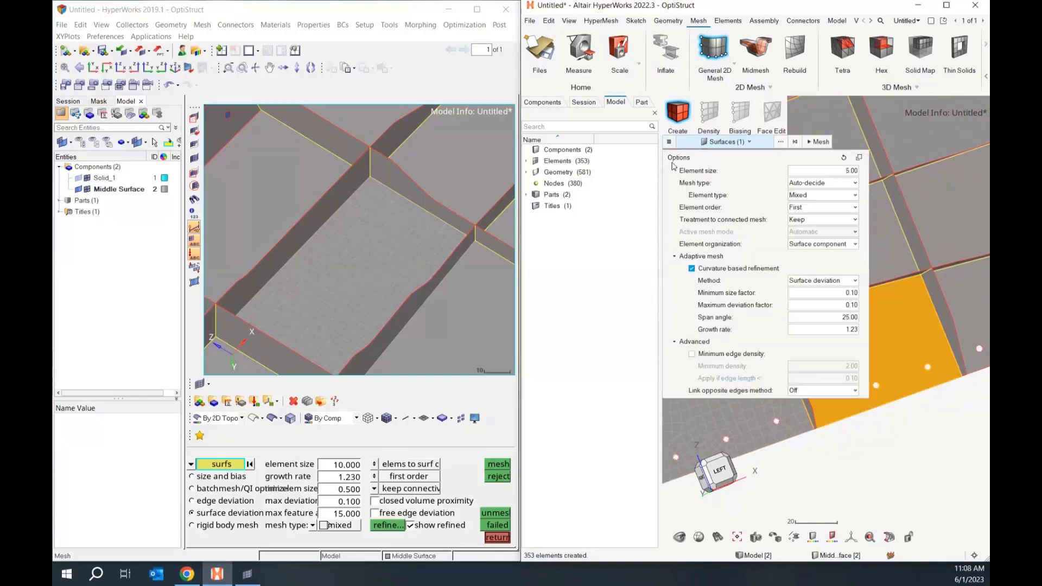
left_click(817, 196)
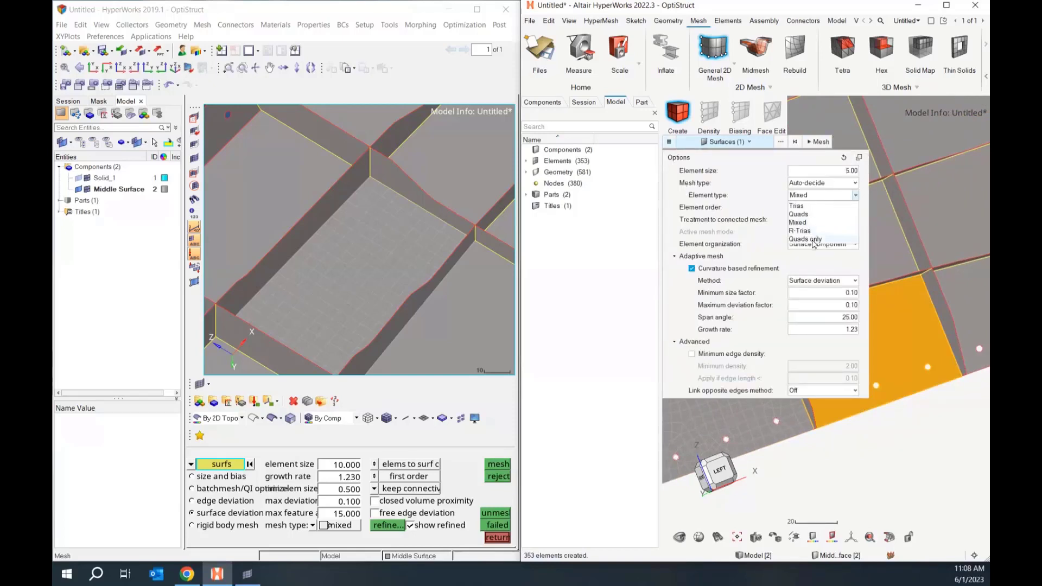
left_click(814, 239)
left_click(817, 142)
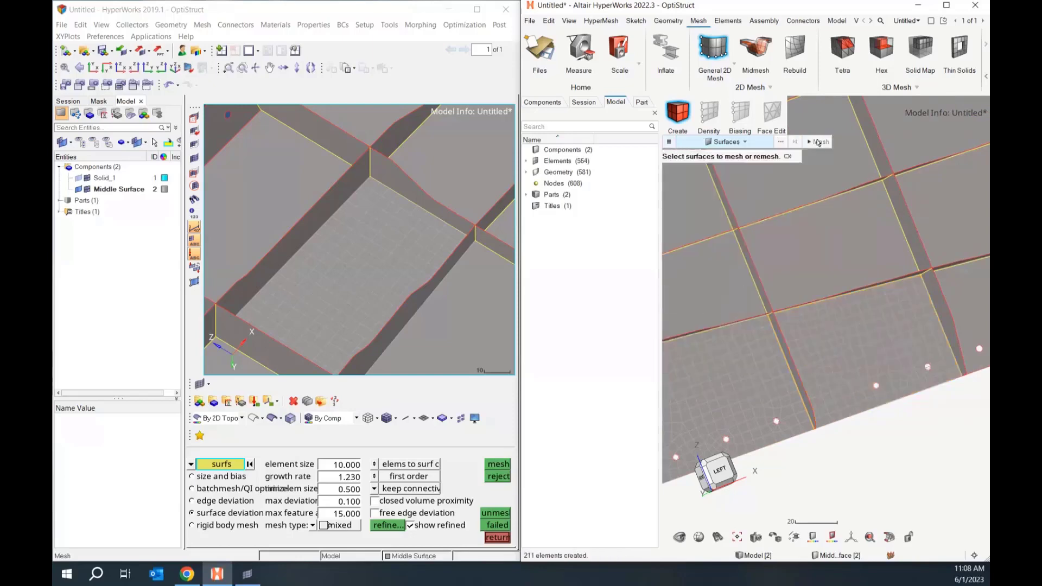
Step: Turn off curvature based refinement in the General 2D Mesh options and collapse the Adaptive mesh settings
middle_click_drag(899, 409, 857, 413)
left_click_drag(857, 414, 878, 402, "ctrl")
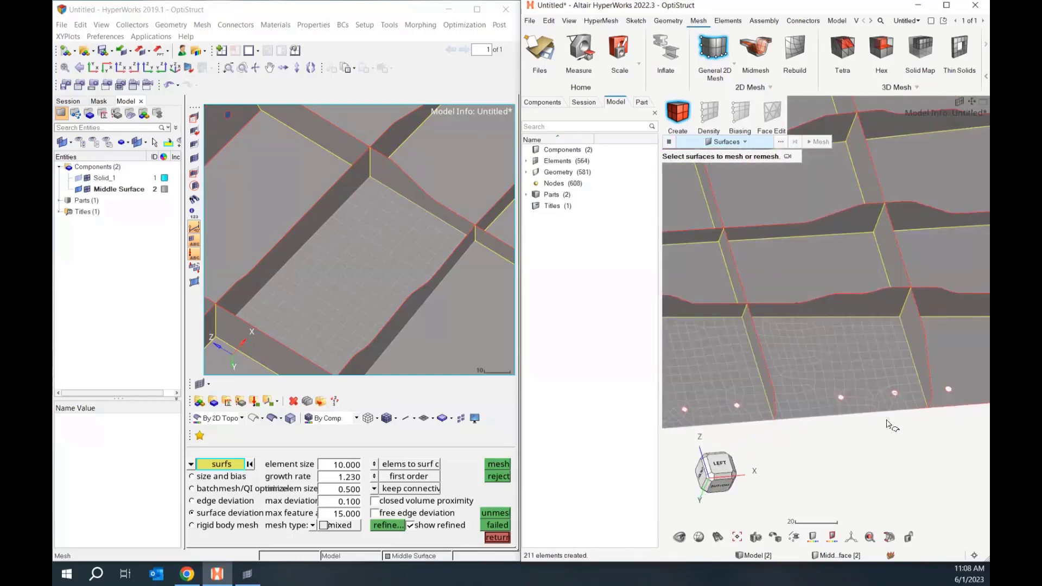
scroll(803, 429, "up", 4)
scroll(801, 412, "down", 4)
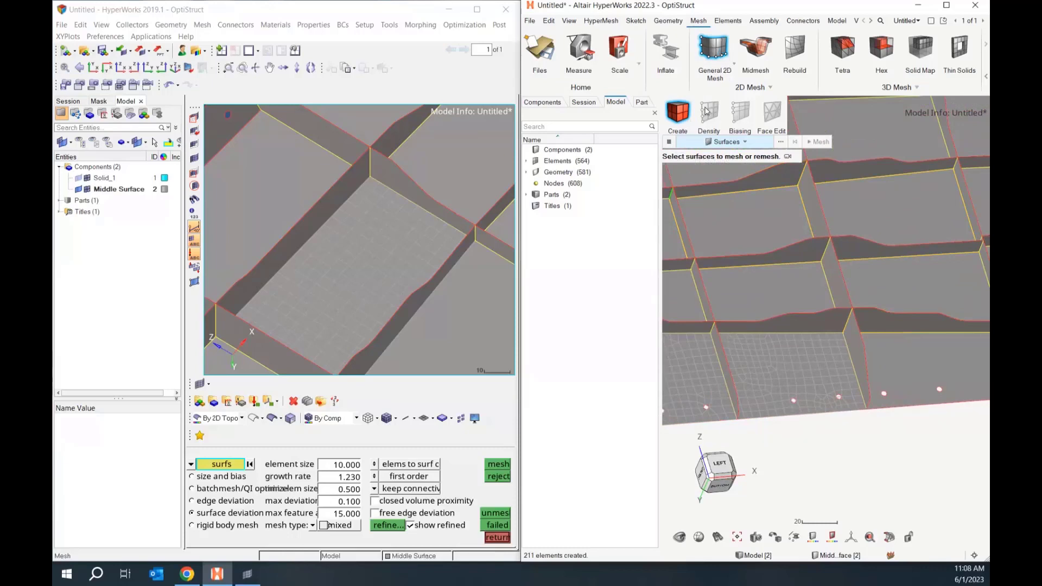
left_click(670, 142)
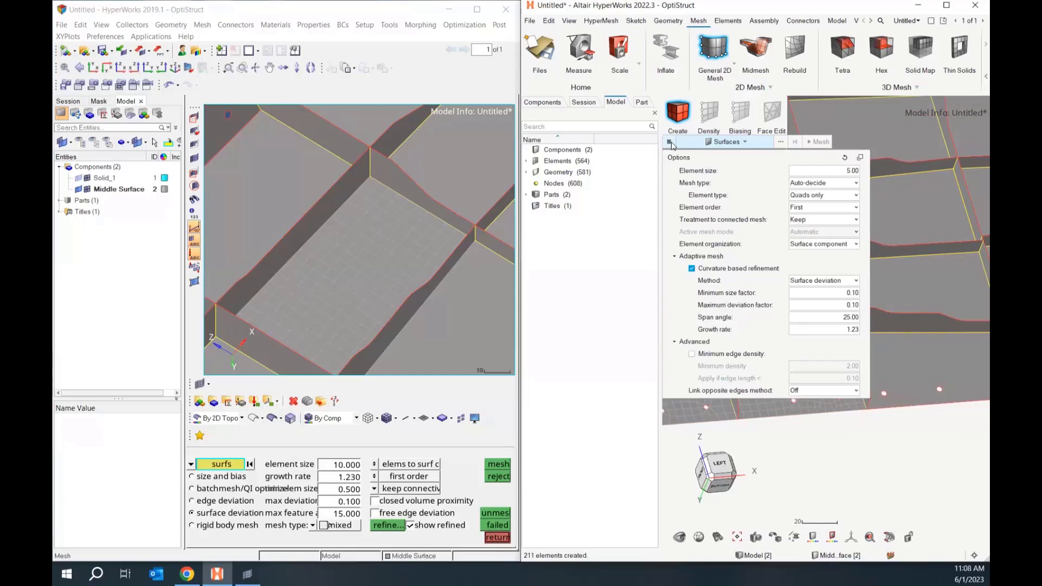
left_click(693, 269)
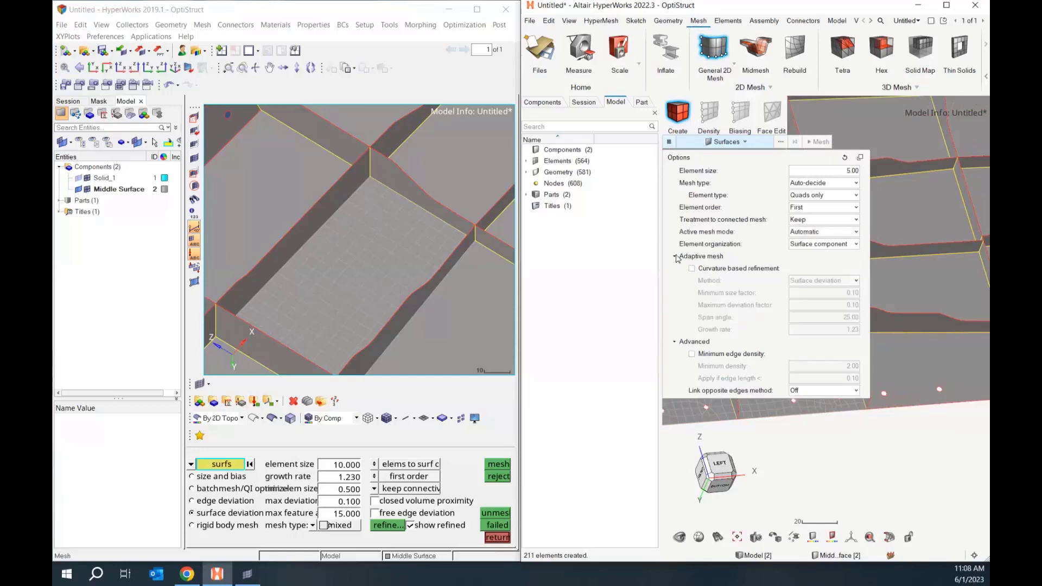
left_click(677, 257)
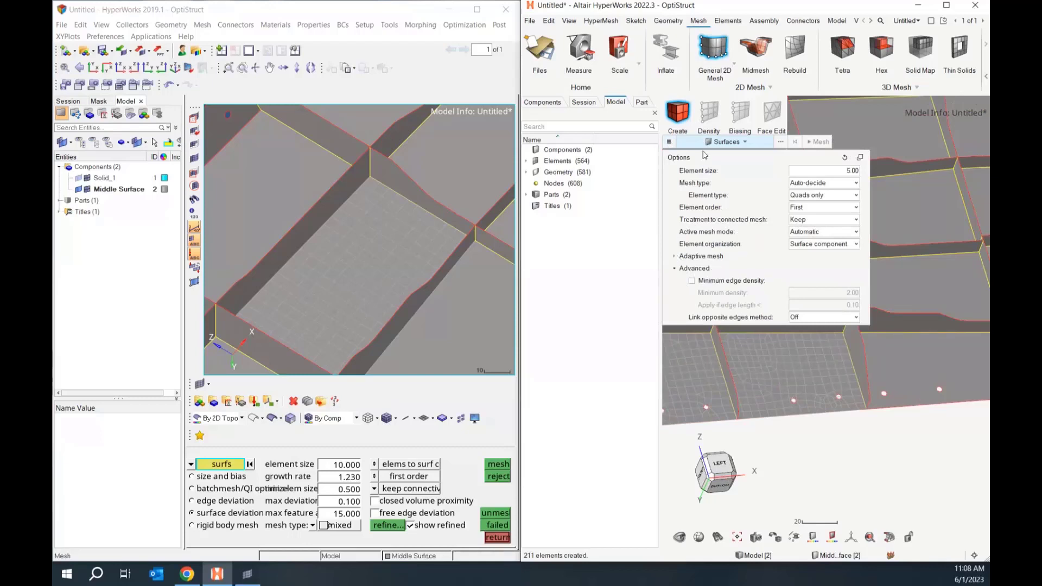
Step: Mesh the wavy rib wall bordering the next unmeshed bottom surface with element size 5
right_click_drag(907, 358, 787, 380)
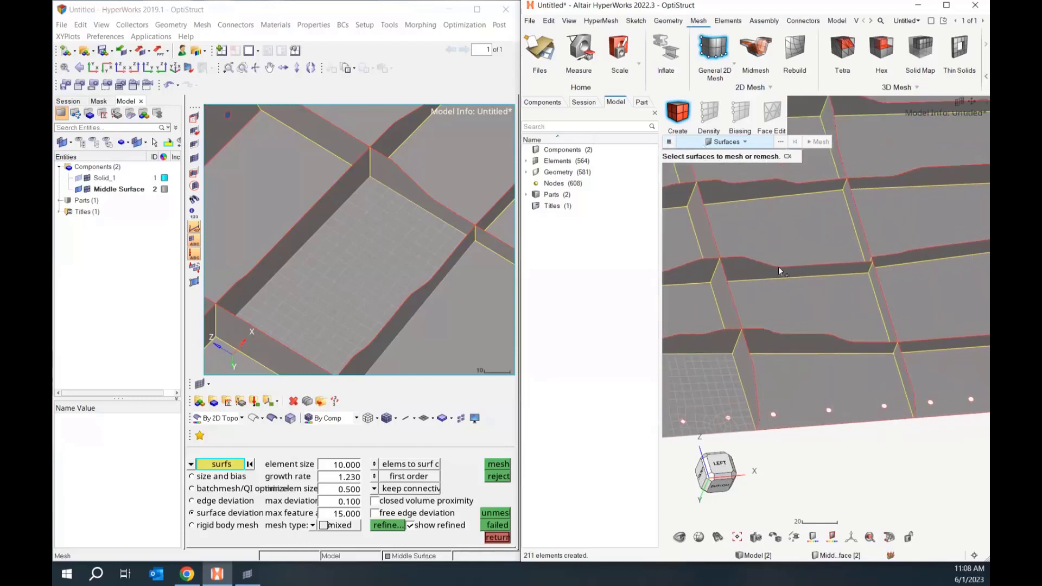
left_click(797, 349)
left_click(727, 297)
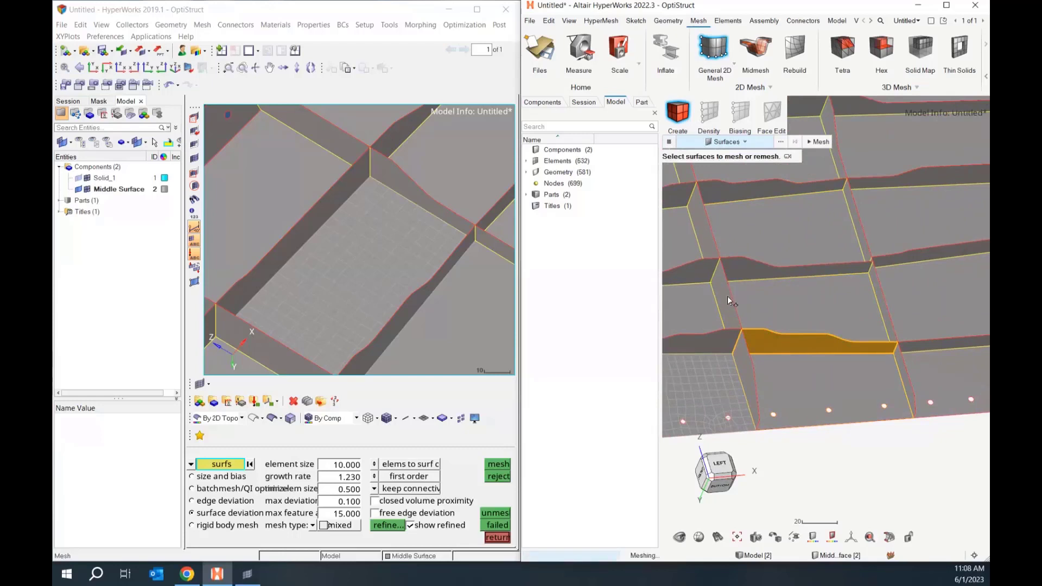
Step: Set the active mesh mode to Interactive and mesh the bottom surface below the meshed rib wall with element size 5
left_click(669, 141)
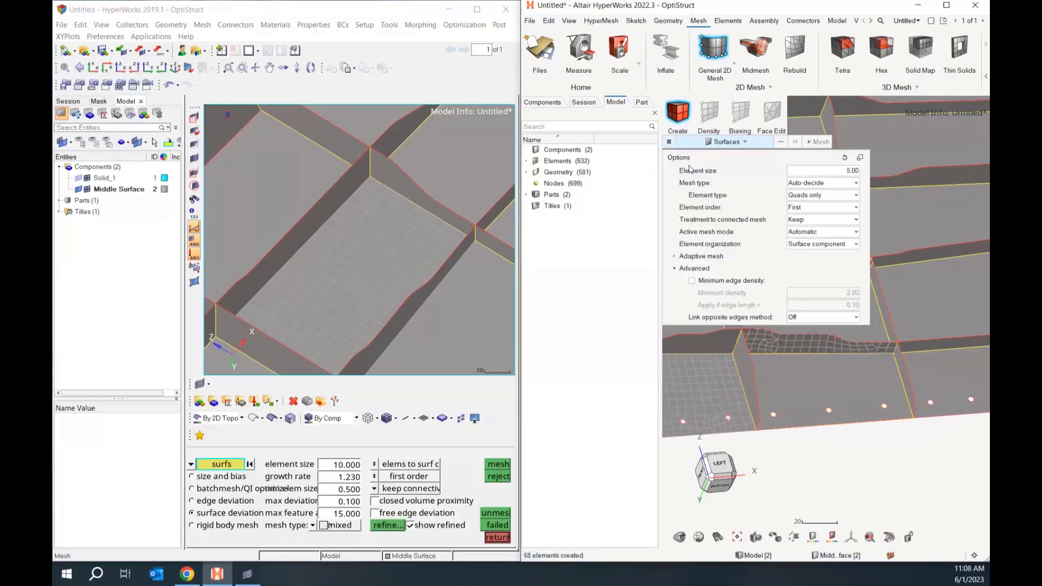
left_click(824, 232)
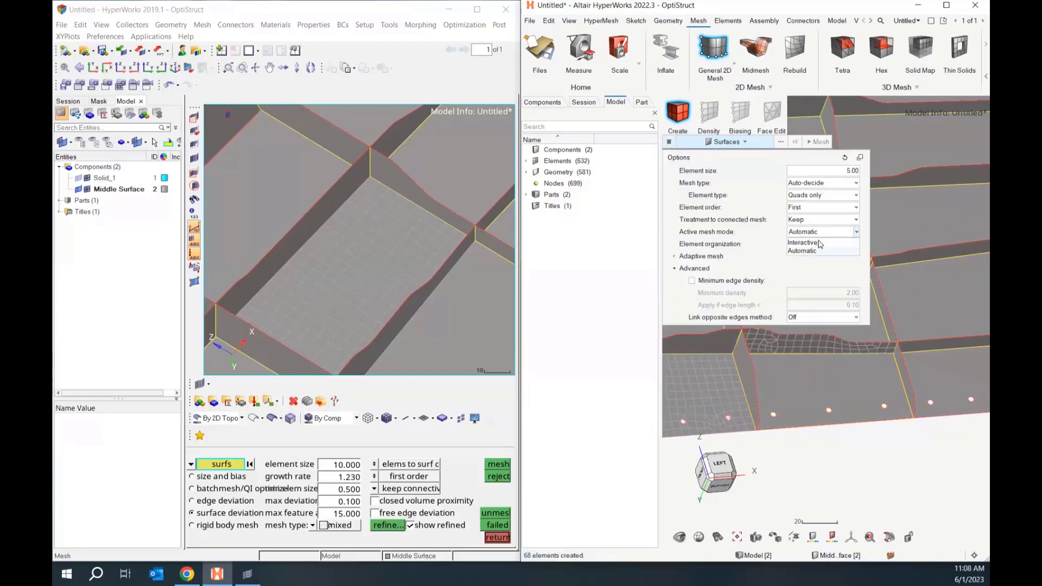
left_click(817, 243)
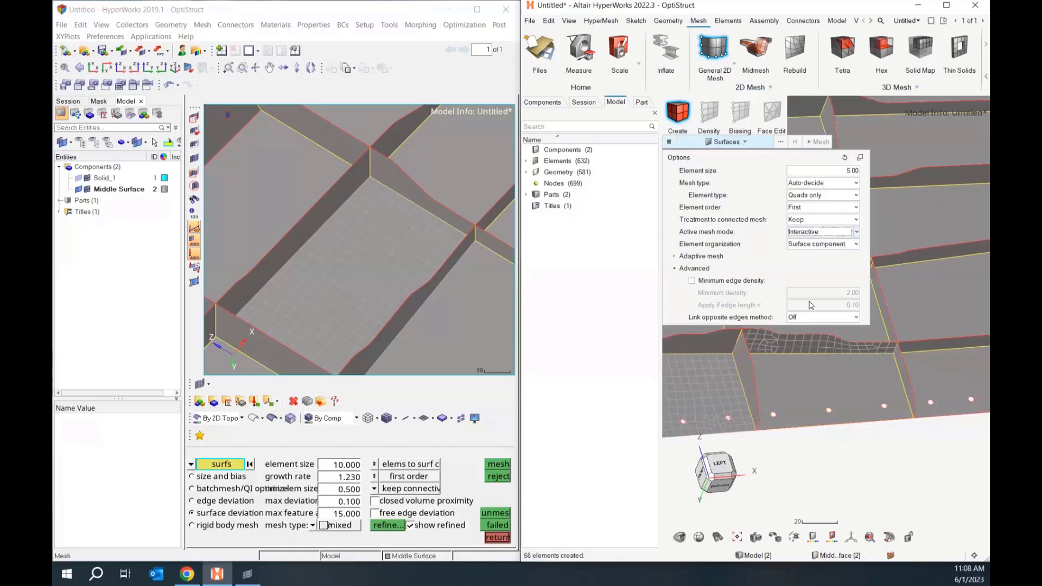
left_click(806, 383)
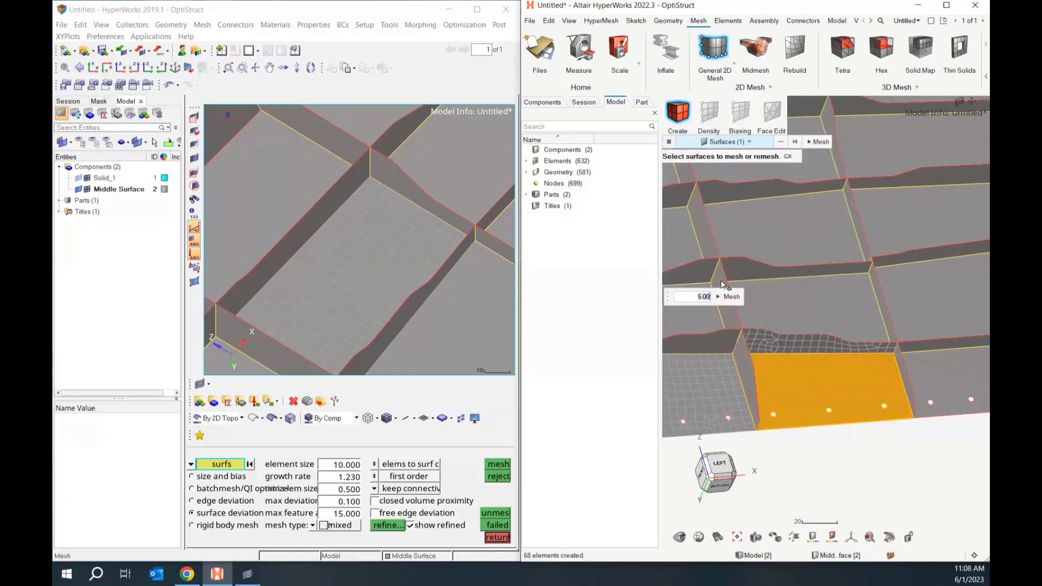
left_click(728, 297)
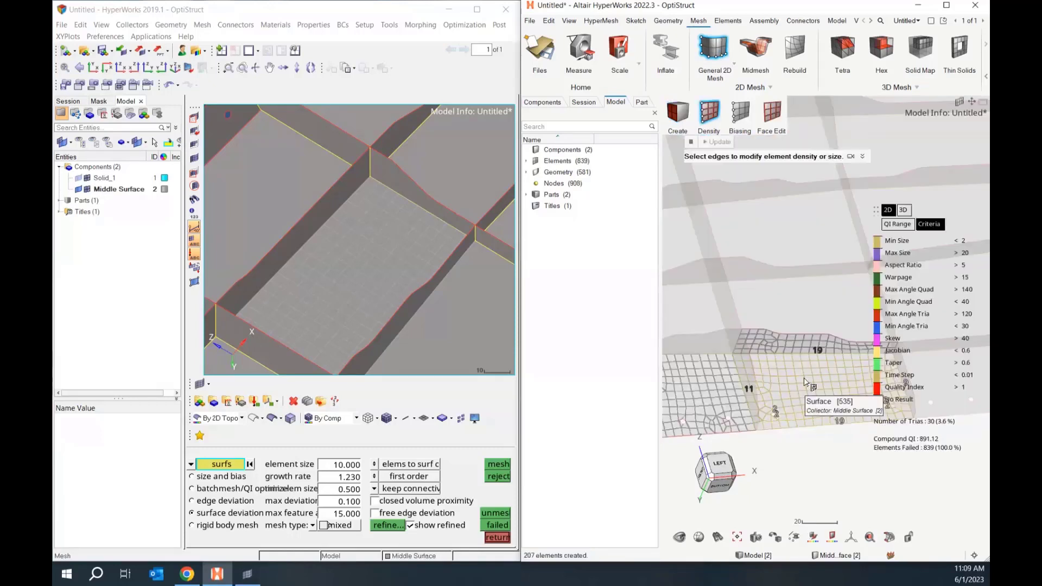
Step: Move the element quality legend up clear of the mesh and display the elements shaded with mesh lines
right_click_drag(814, 363, 774, 354)
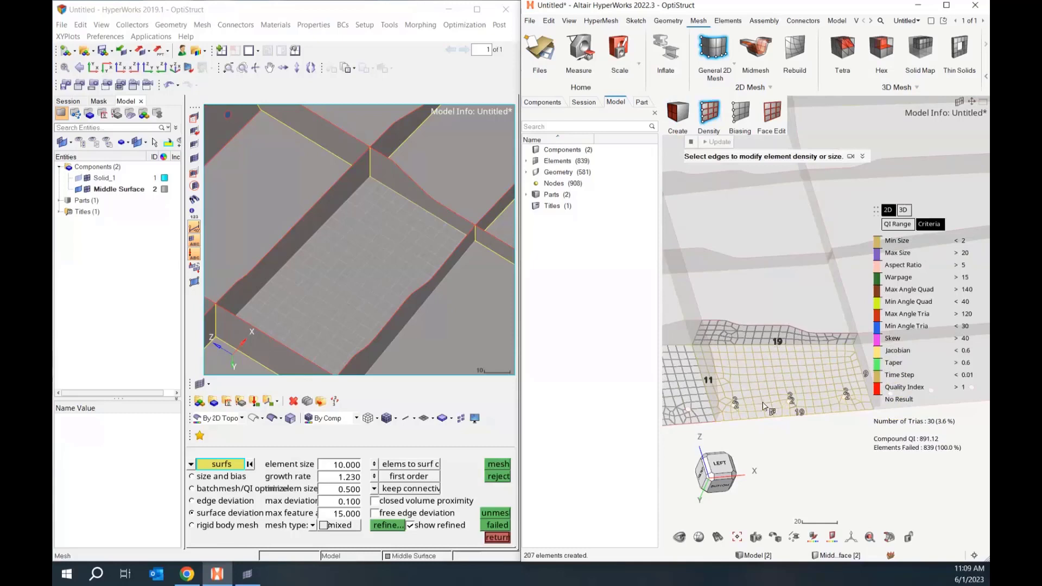
left_click_drag(877, 213, 876, 133)
right_click_drag(808, 449, 844, 451)
left_click(775, 538)
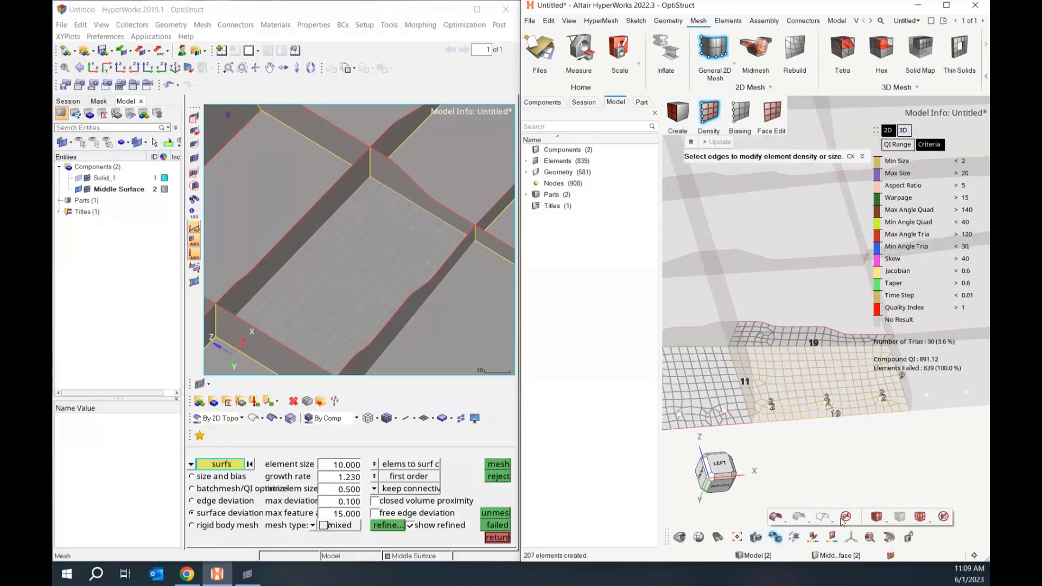
left_click(876, 517)
right_click_drag(851, 424, 851, 450)
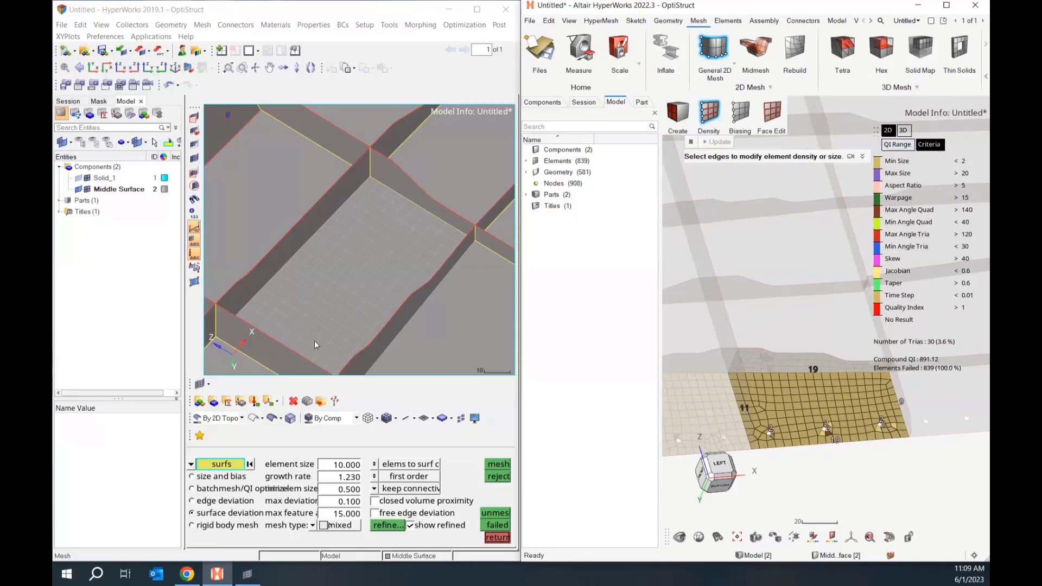
Step: Colour the elements By Element Quality in HyperWorks 2019.1 and bring both meshed pockets into view
left_click(348, 418)
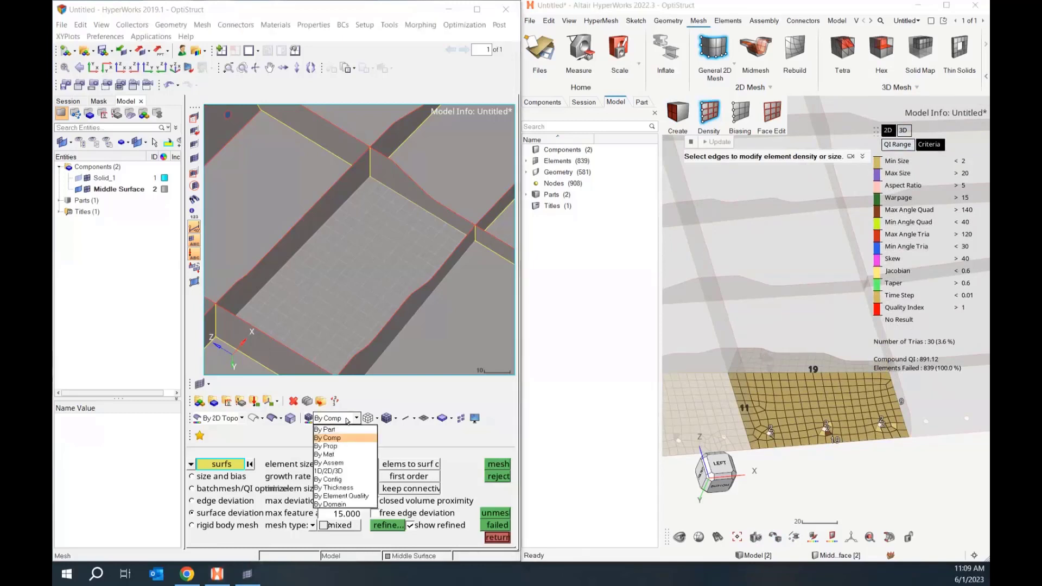
left_click(350, 496)
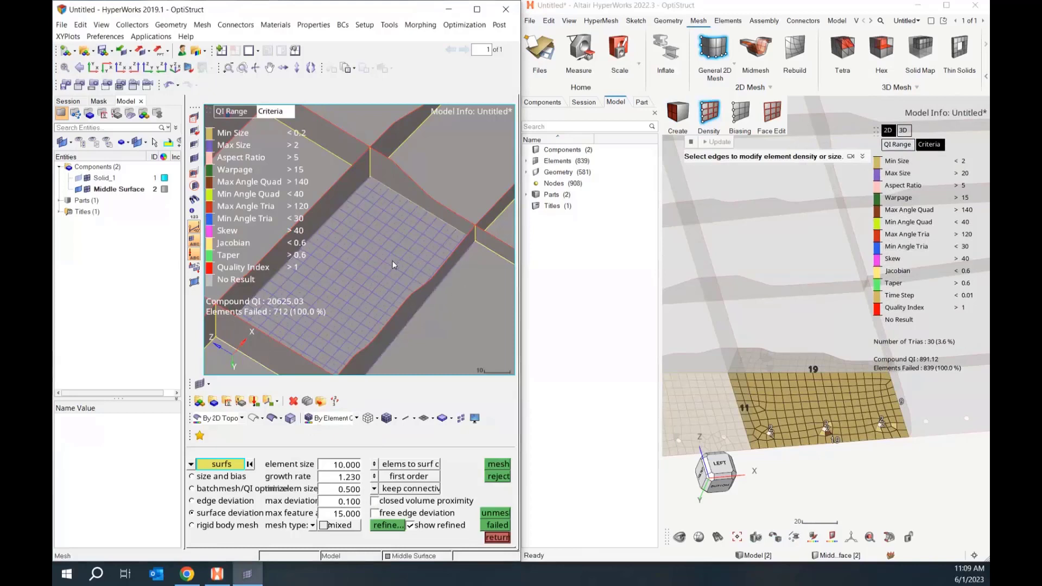
right_click_drag(433, 291, 420, 241, "ctrl")
scroll(450, 279, "down", 4, "ctrl")
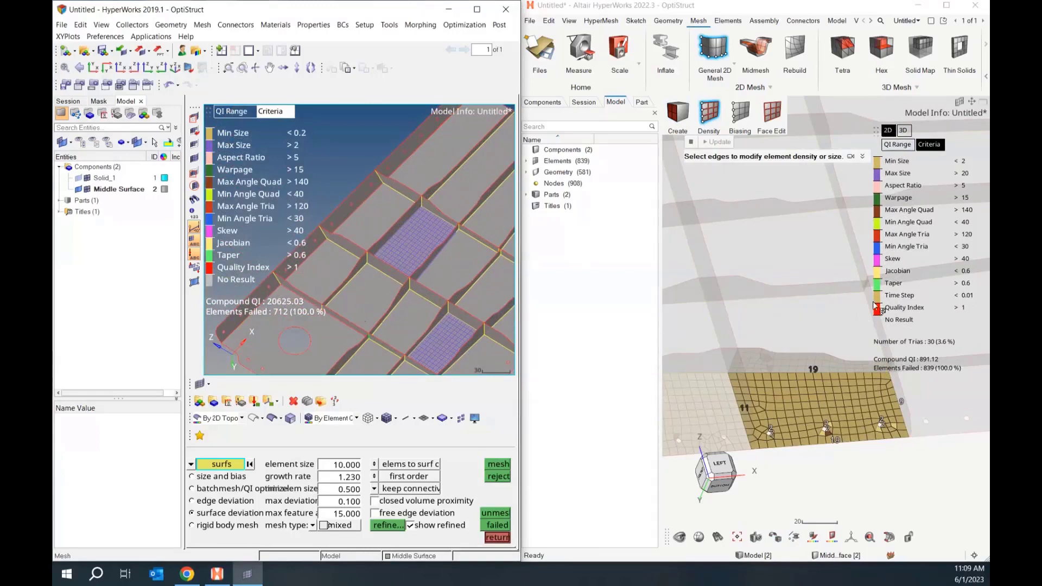
Step: Examine the Min Size distribution in HyperWorks 2019.1 by raising its threshold, and return to the full criteria list
left_click(233, 134)
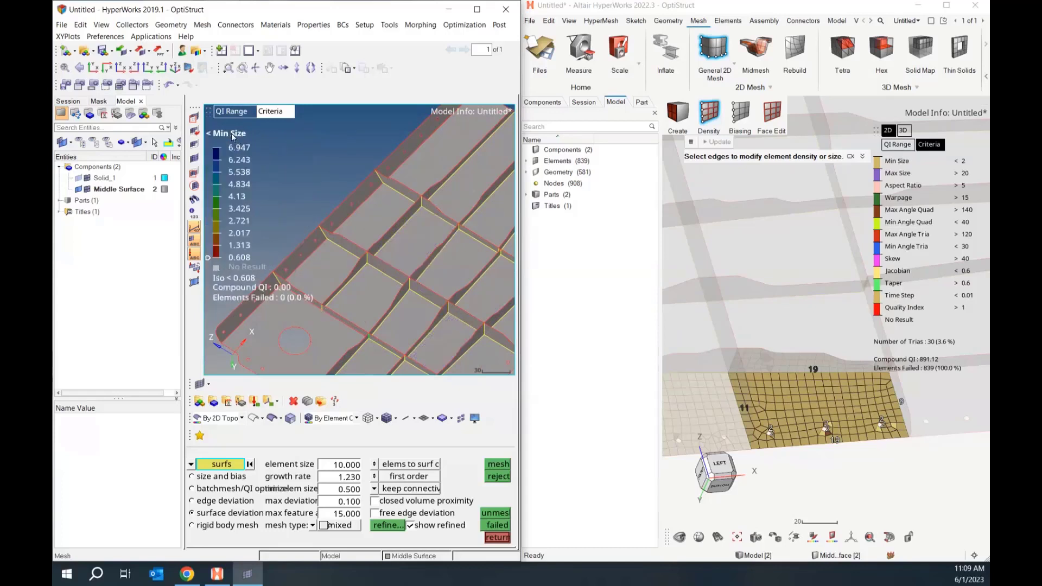
mouse_move(208, 257)
left_mouse_down()
mouse_move(208, 184)
mouse_move(220, 213)
mouse_move(220, 176)
left_mouse_up()
left_click(214, 136)
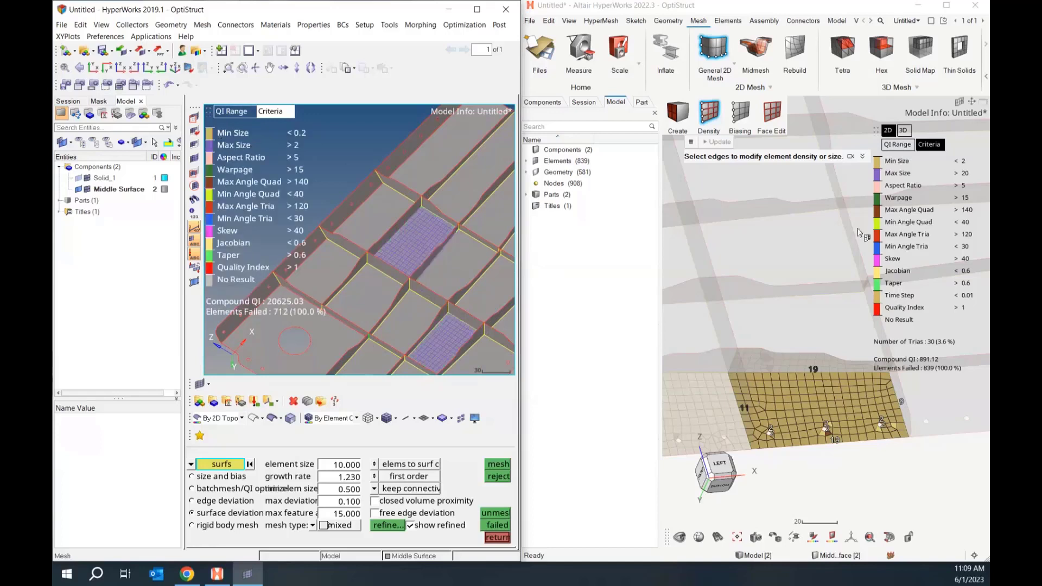
Step: Examine the Min Size distribution in HyperWorks 2022.3 with the threshold raised above 4.71, and return to the full criteria list
left_click(897, 161)
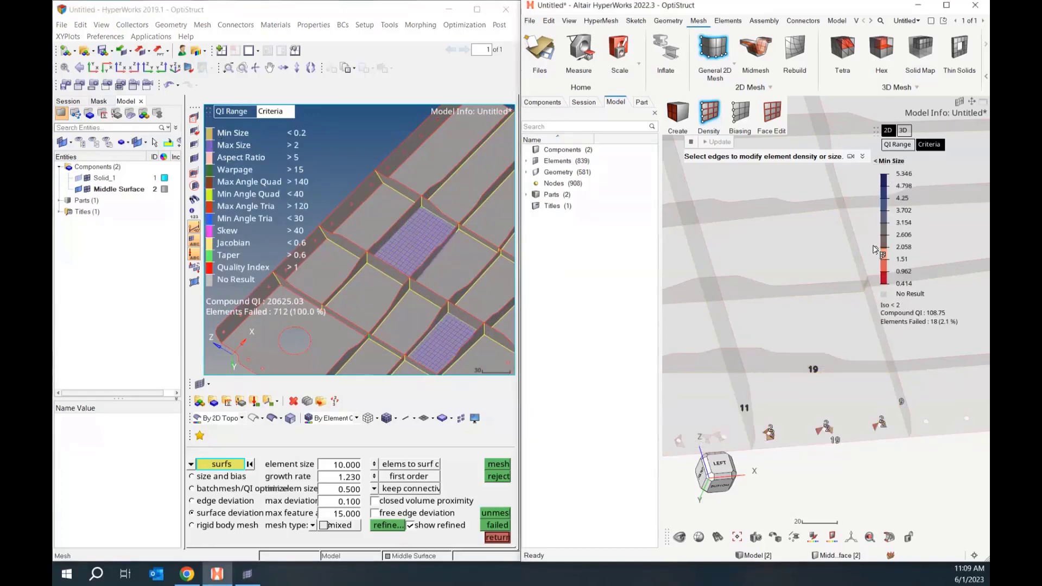
left_click_drag(877, 248, 887, 179)
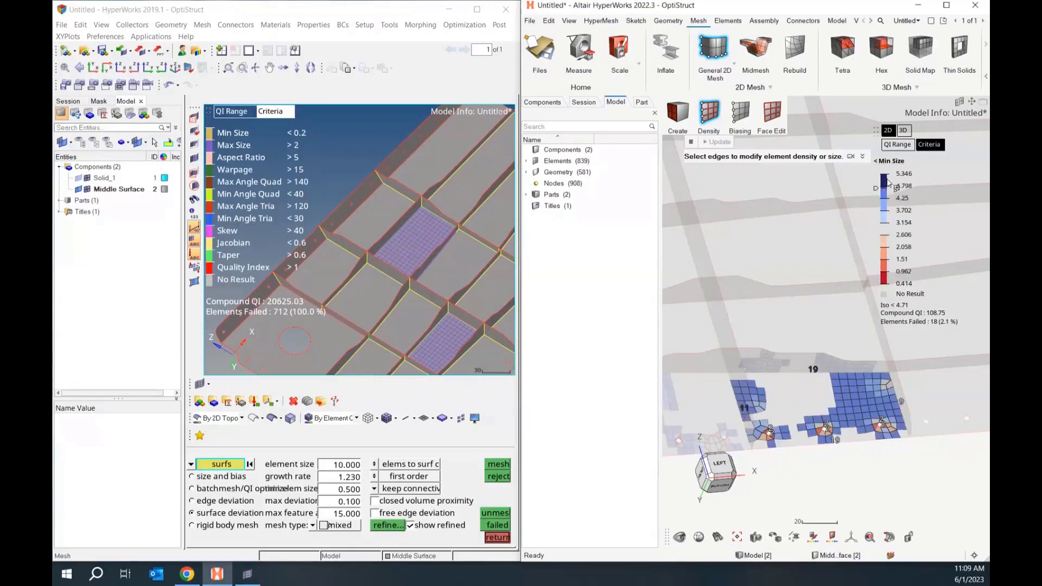
left_click(880, 162)
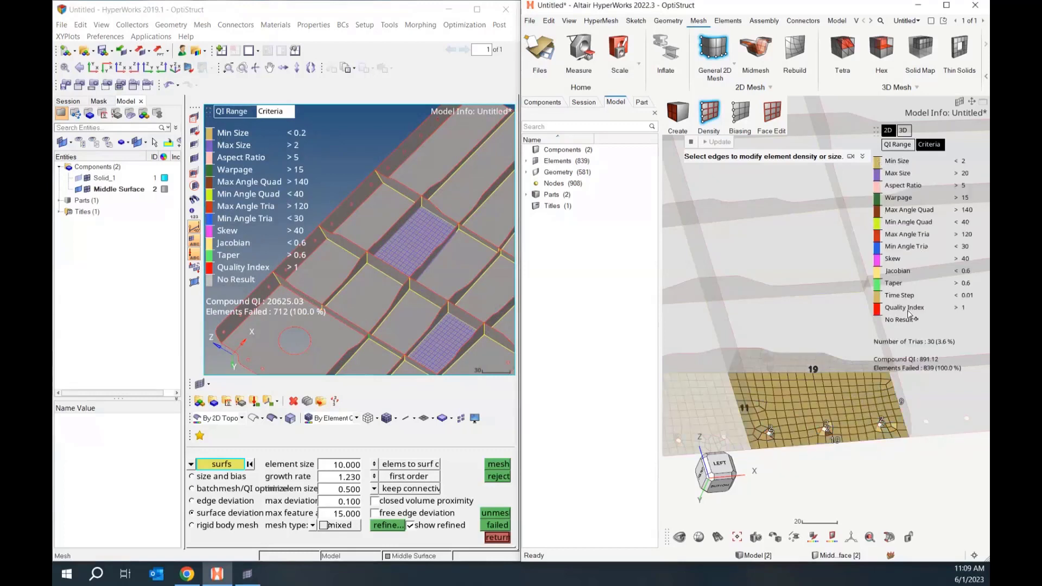
Step: Raise the element density to 12 on the short edge of the interactively meshed surface, next to the unmeshed bay
scroll(831, 444, "up", 3)
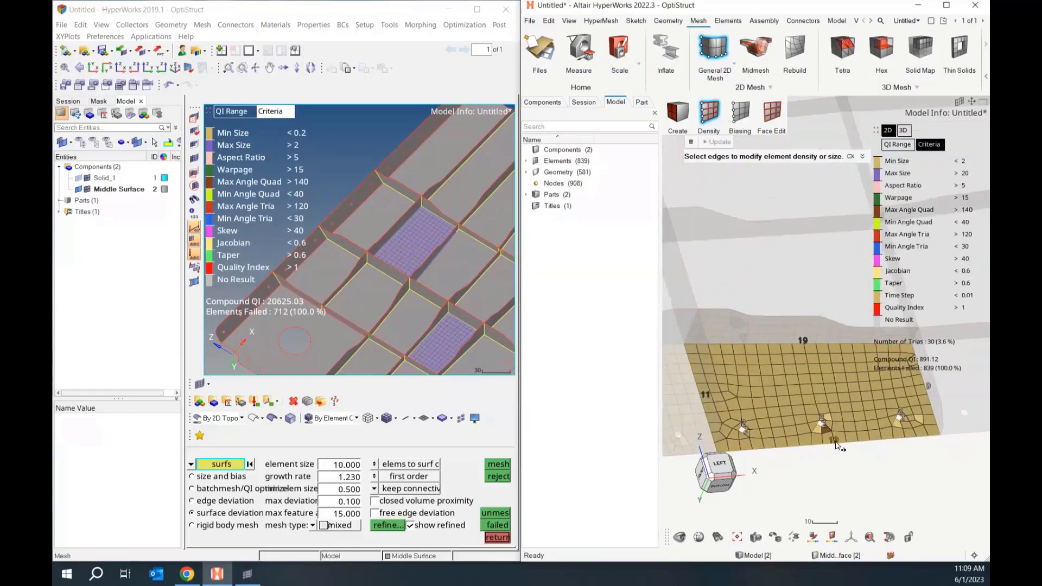
scroll(830, 446, "down", 3)
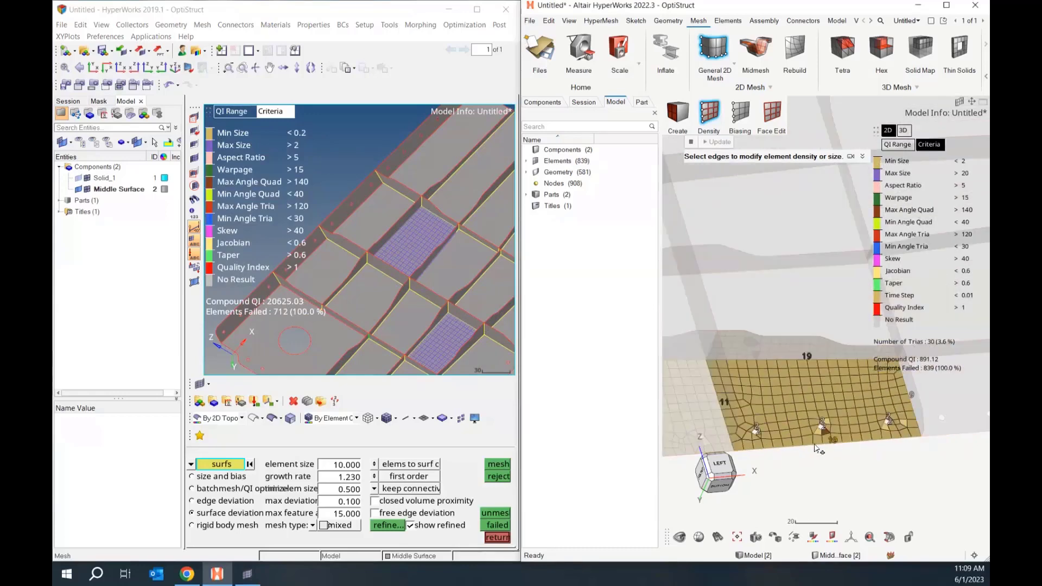
left_click(911, 395)
left_click_drag(817, 400, 815, 375)
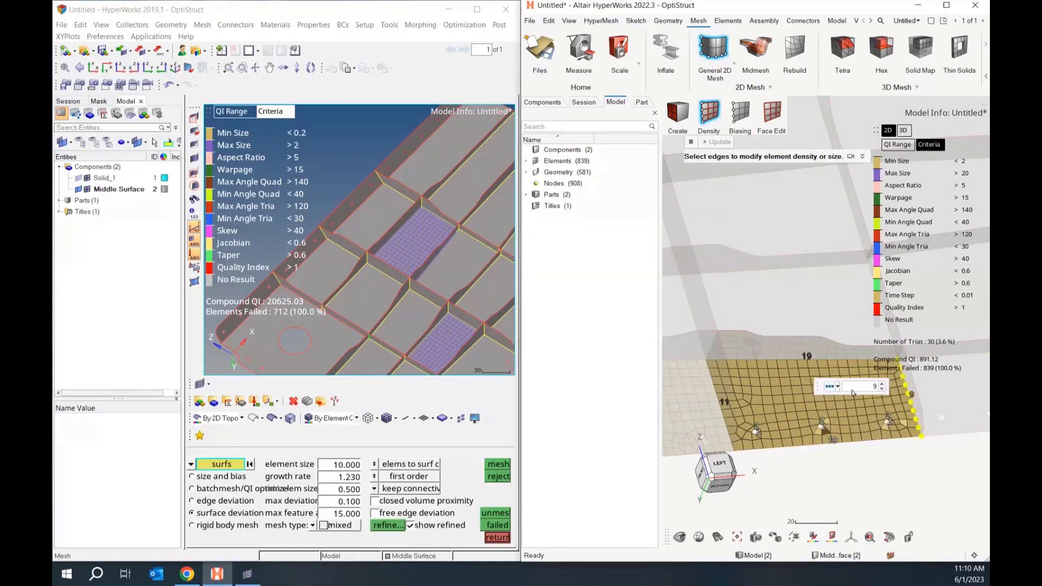
left_click(882, 384)
left_click(883, 384)
left_click(882, 385)
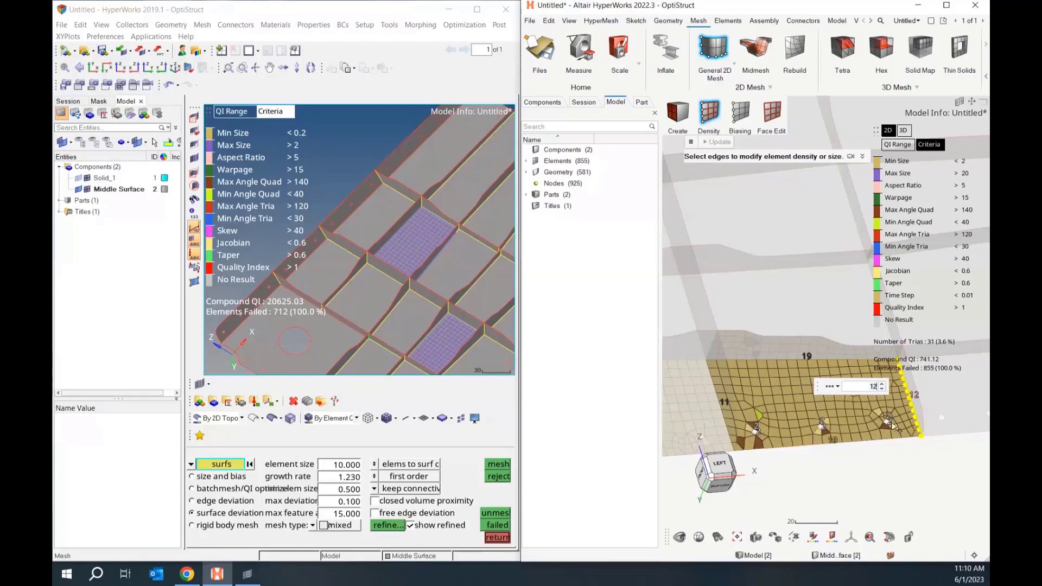
Step: Raise the element density to 15 on the short and lower long edges of the interactively meshed surface, and finish the 2D meshing
left_click(849, 445)
key("Return")
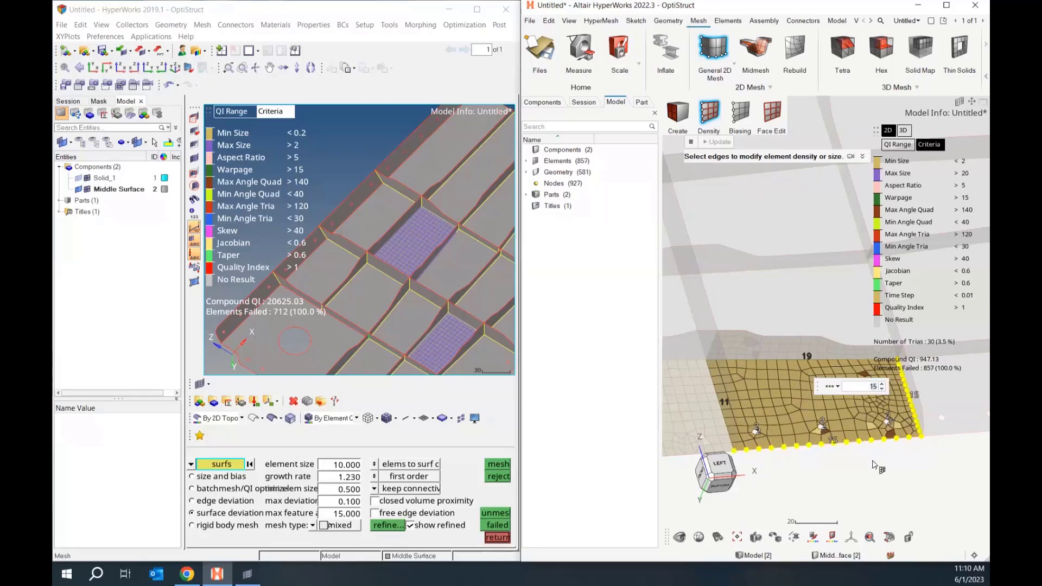
left_click(837, 386)
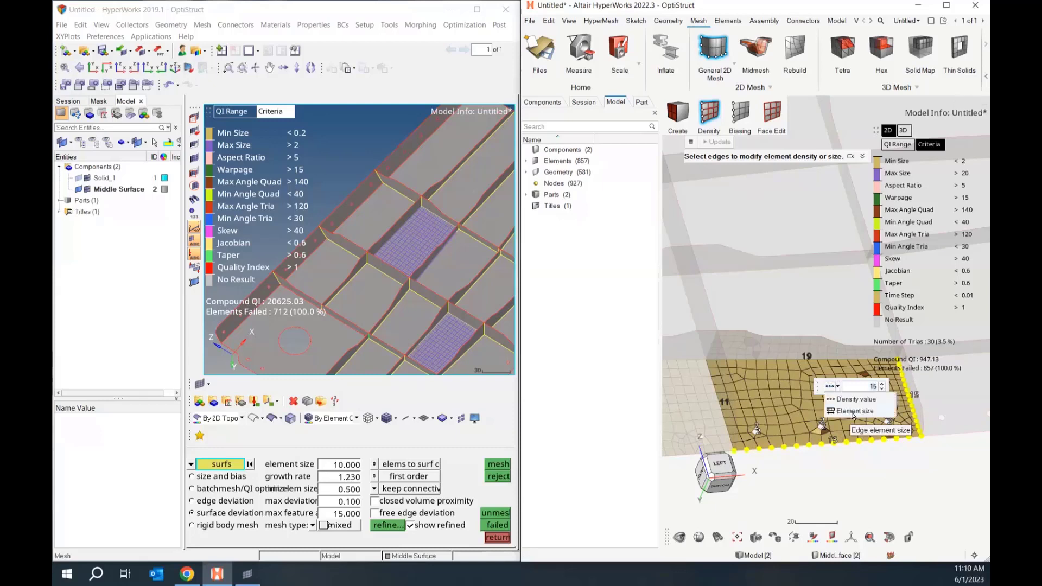
left_click(885, 480)
scroll(880, 472, "down", 3)
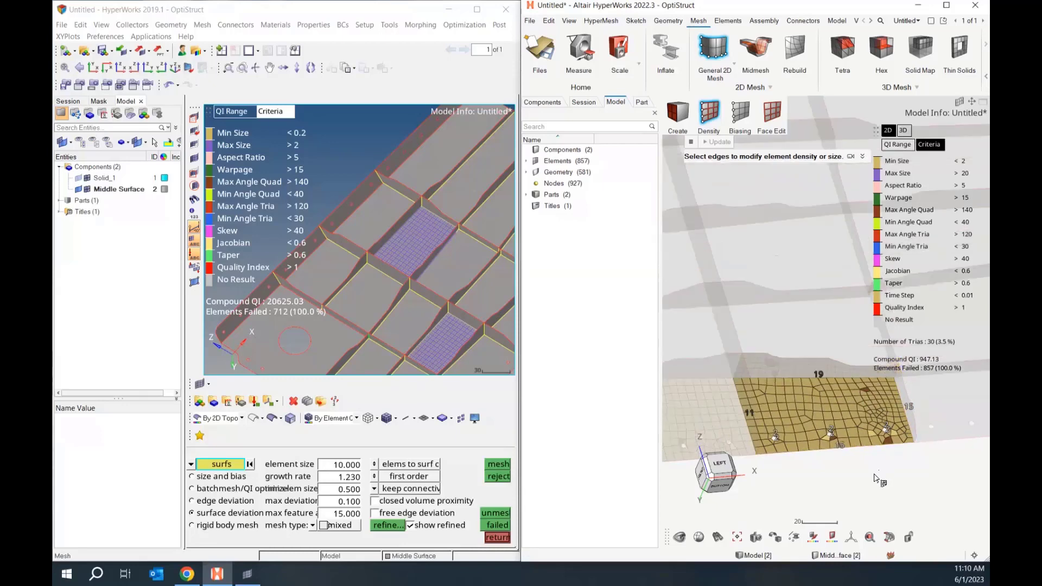
scroll(860, 434, "down", 2)
right_click_drag(861, 434, 887, 477)
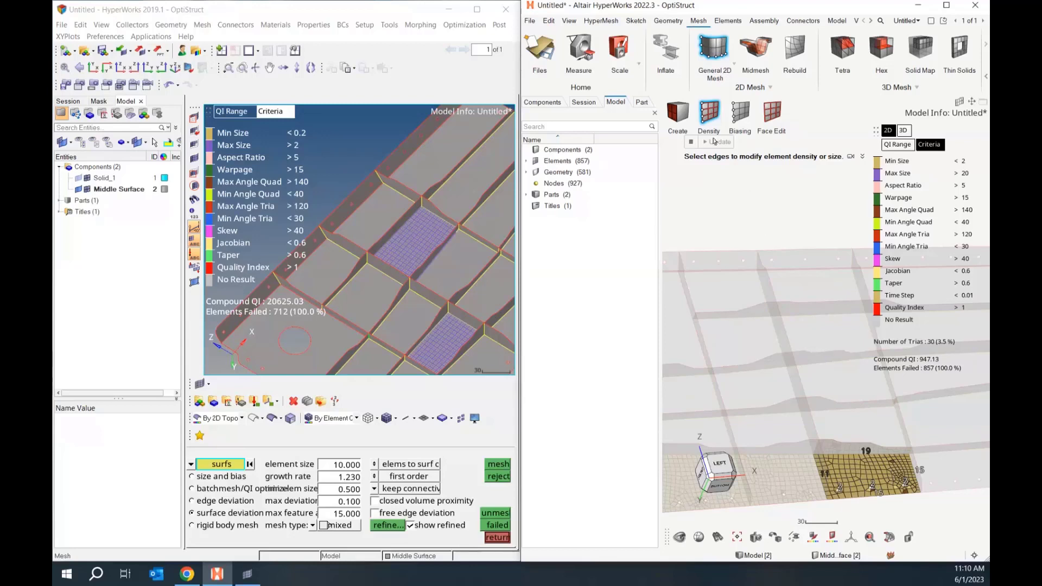
key("Escape")
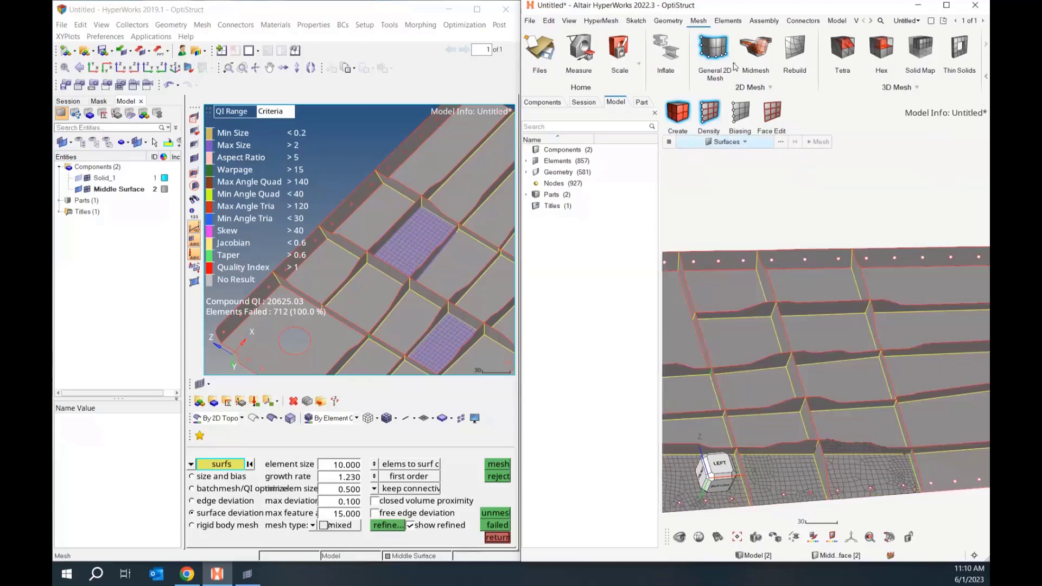
key("Escape")
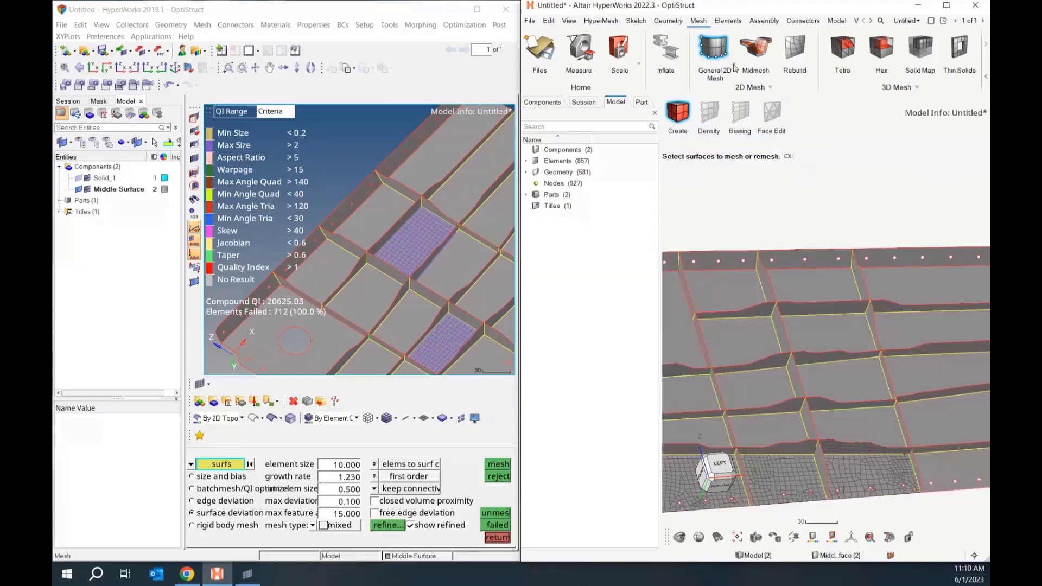
Step: Panel mesh the 37 surfaces above the already meshed row with an average element size of 5.00
left_click(735, 65)
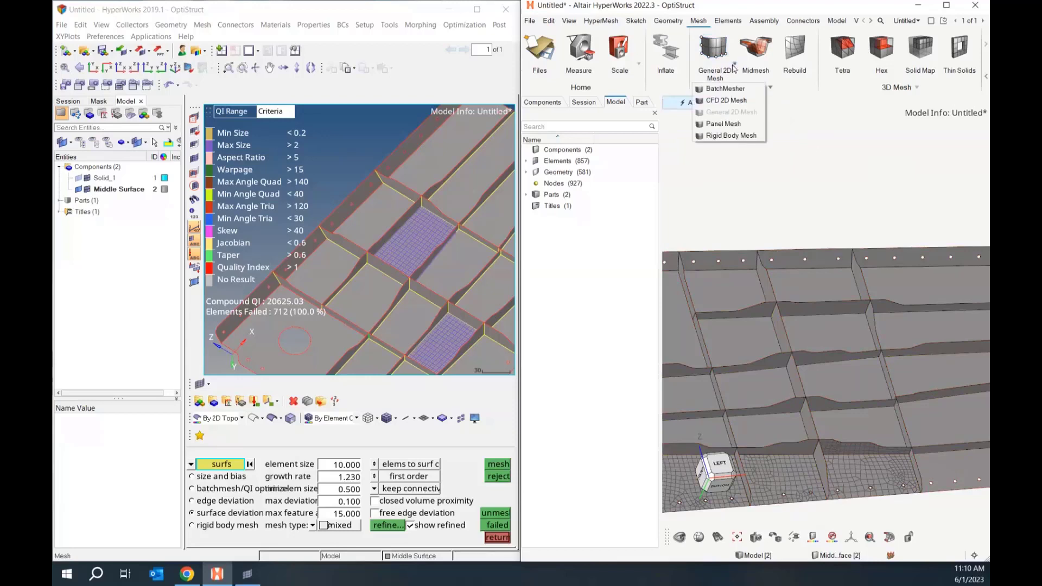
left_click(729, 124)
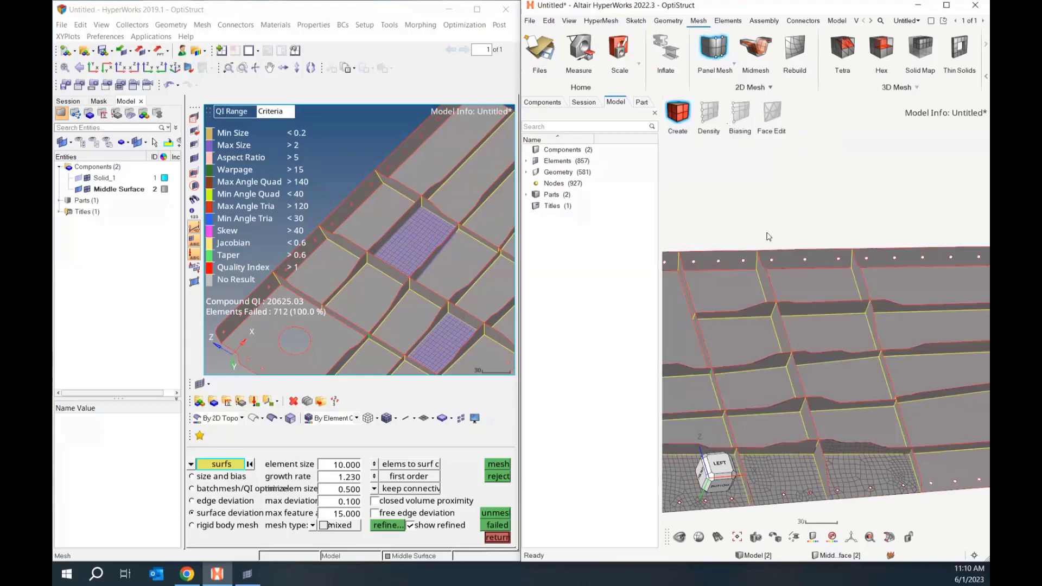
scroll(825, 217, "down", 5)
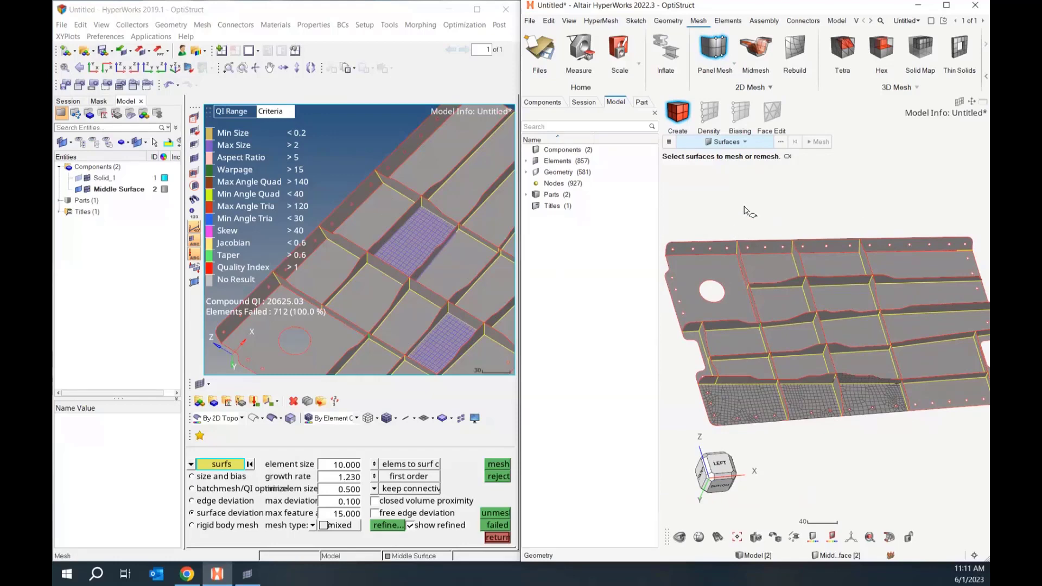
middle_click_drag(884, 227, 864, 219)
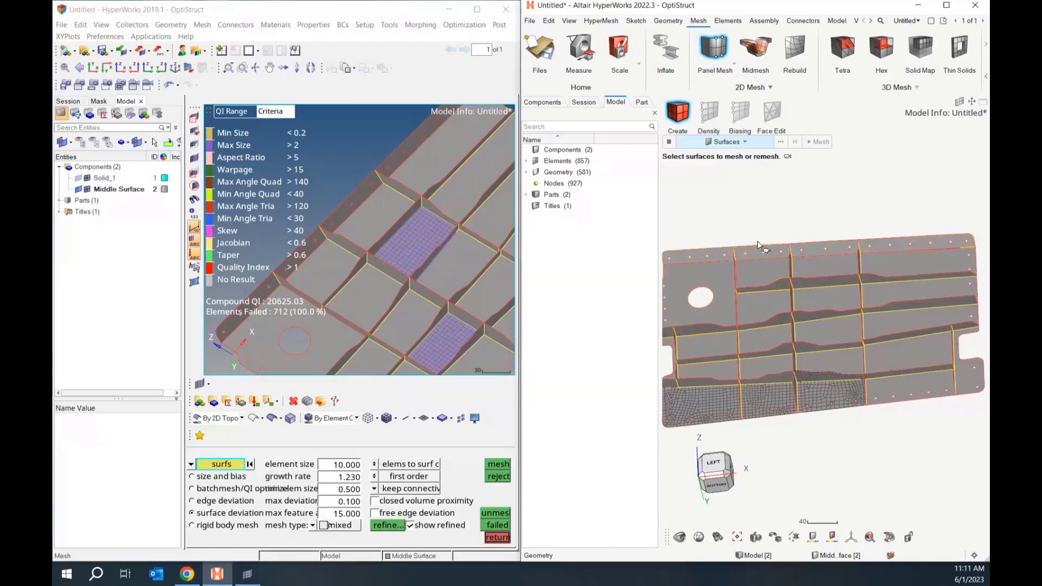
left_click_drag(717, 223, 913, 362)
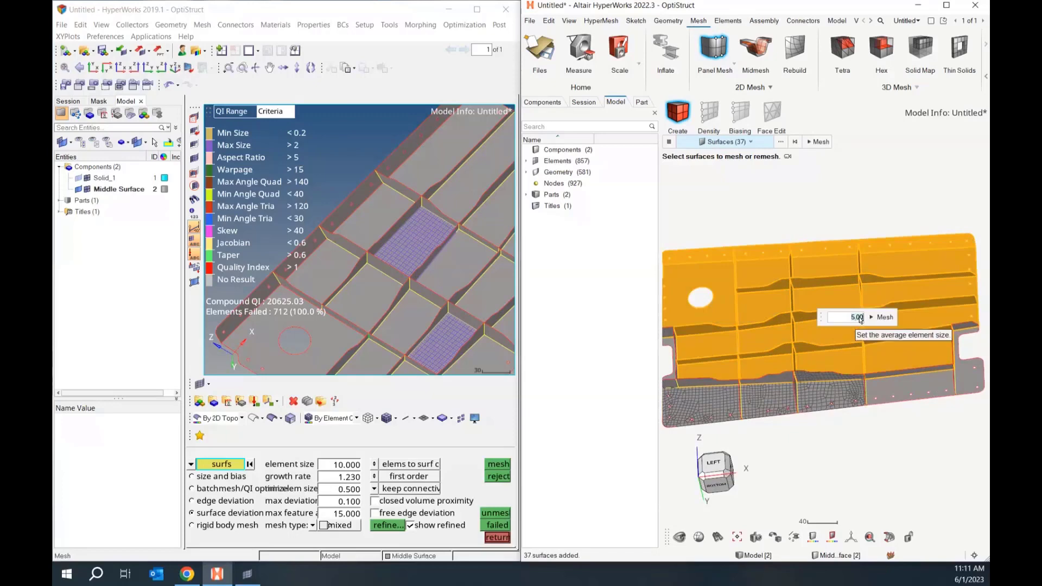
left_click(884, 318)
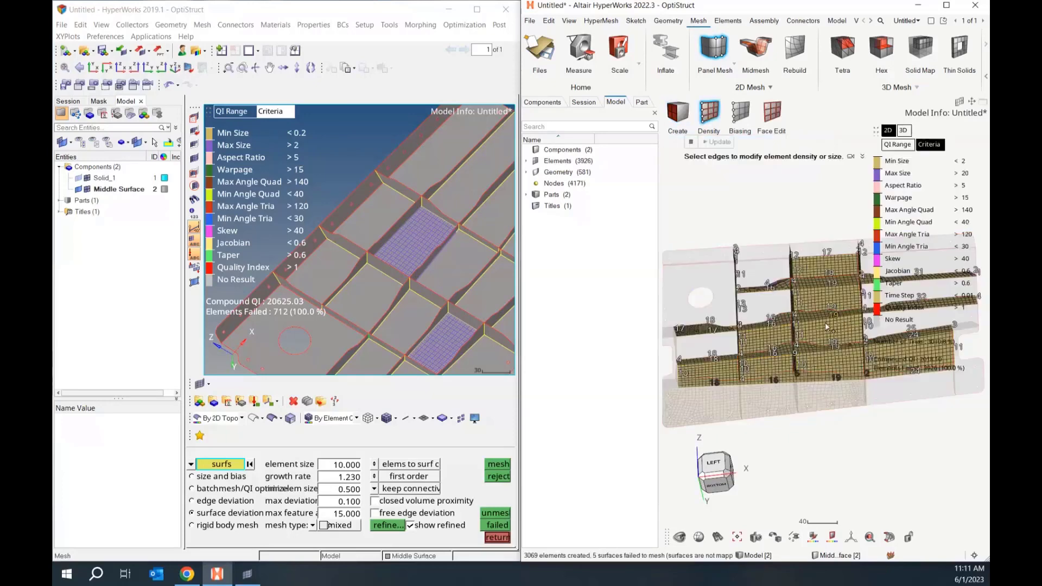
Step: Select a single 11-element bay edge in the central part of the panel mesh and raise its density to 13
middle_click_drag(842, 328, 839, 313)
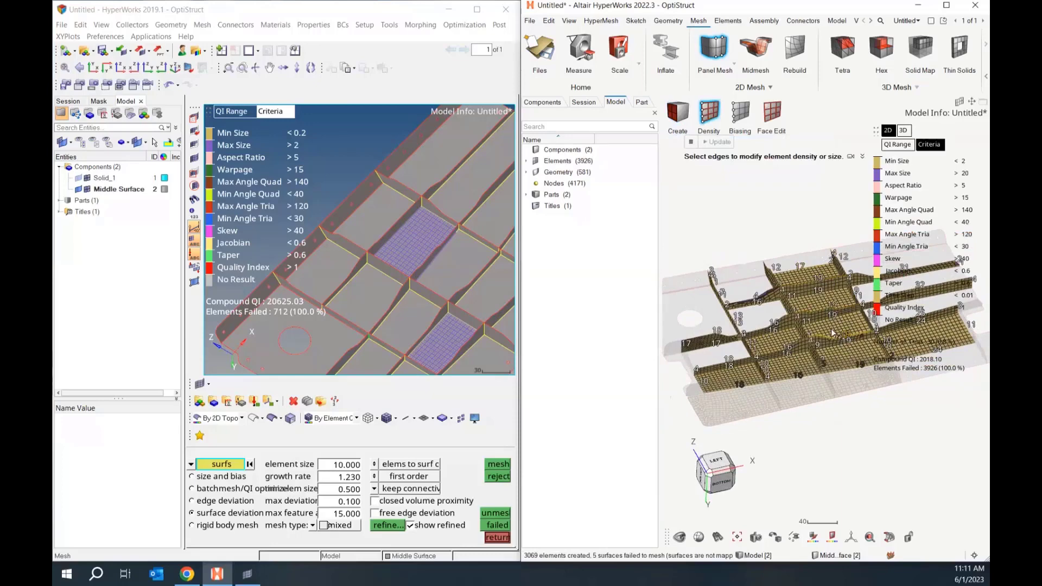
scroll(835, 321, "up", 2)
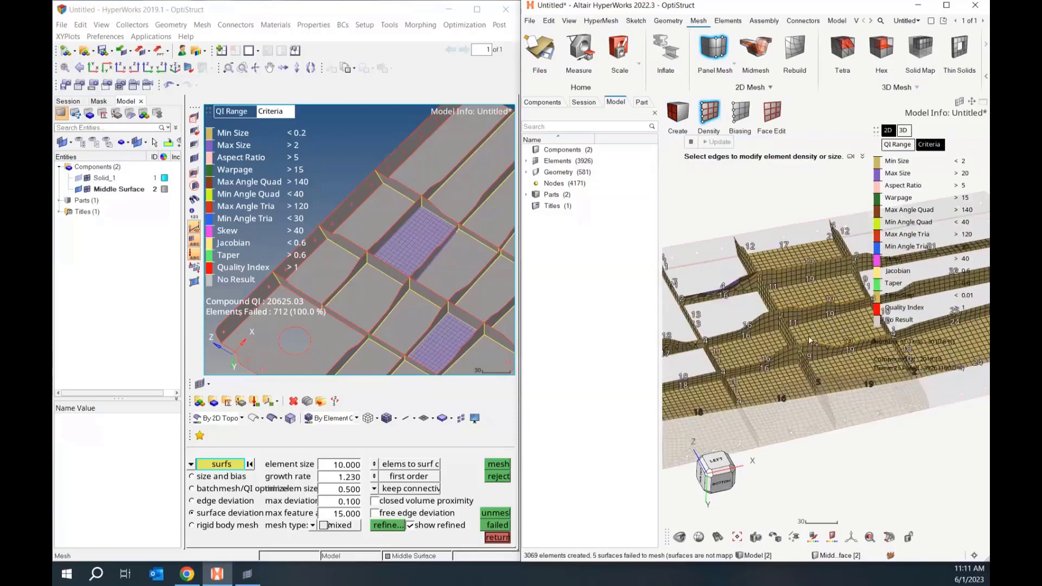
middle_click_drag(809, 340, 758, 342)
left_click(753, 335)
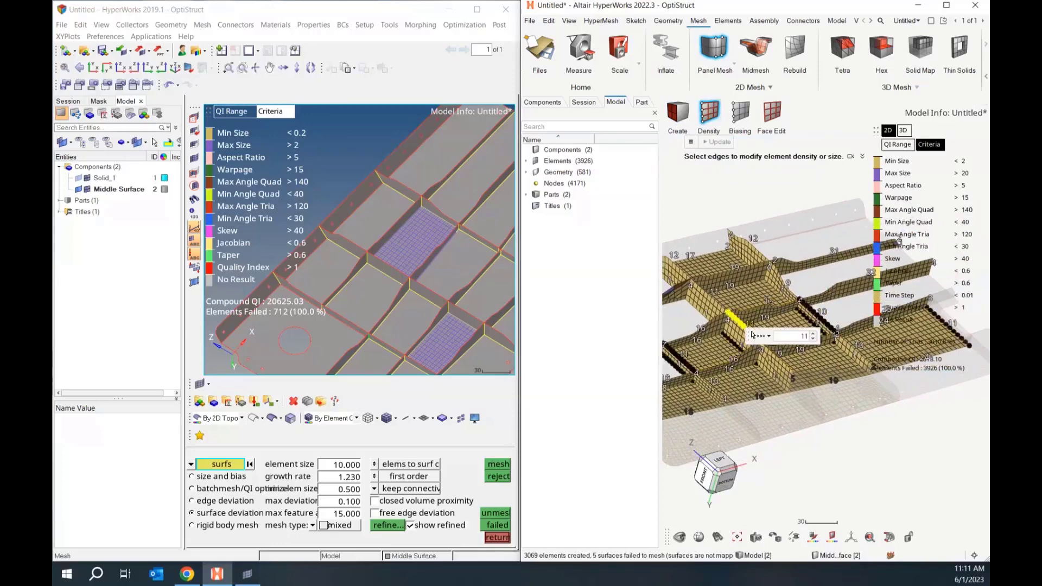
right_click_drag(762, 309, 820, 300)
scroll(820, 300, "down", 1)
left_click(821, 300)
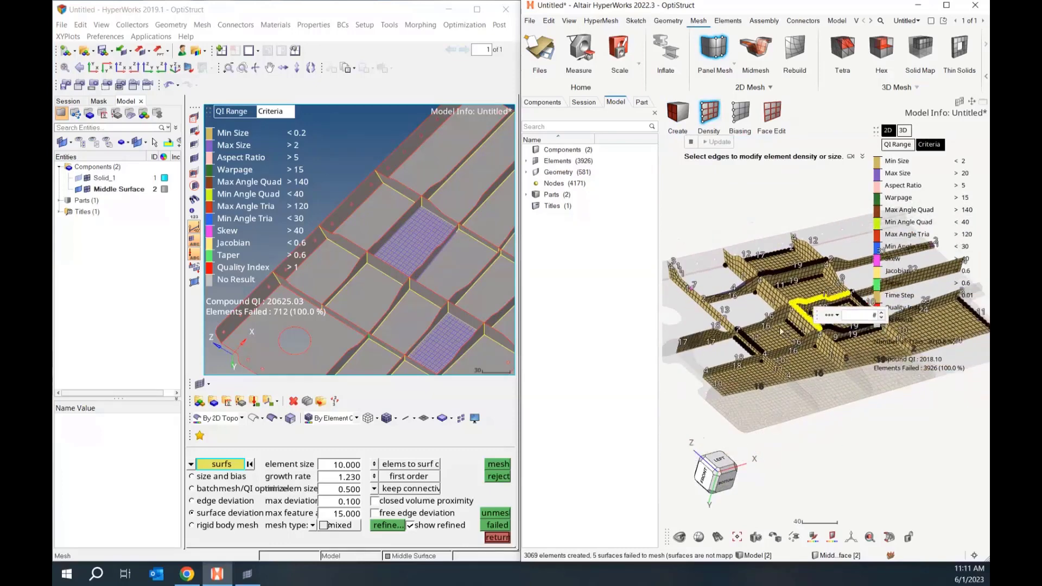
left_click(817, 300)
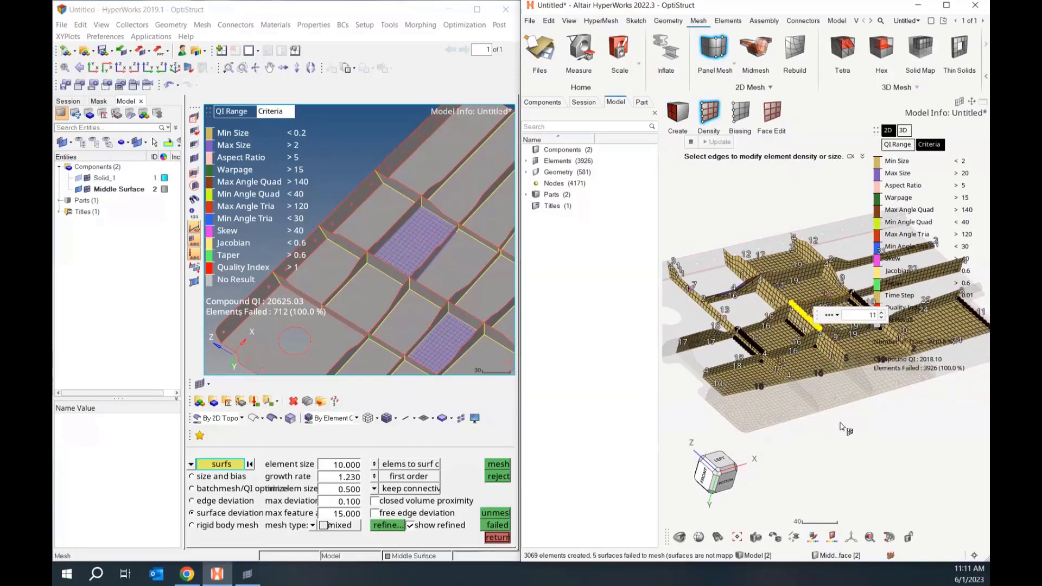
middle_click_drag(844, 427, 794, 386)
scroll(794, 385, "down", 1)
left_click(770, 348)
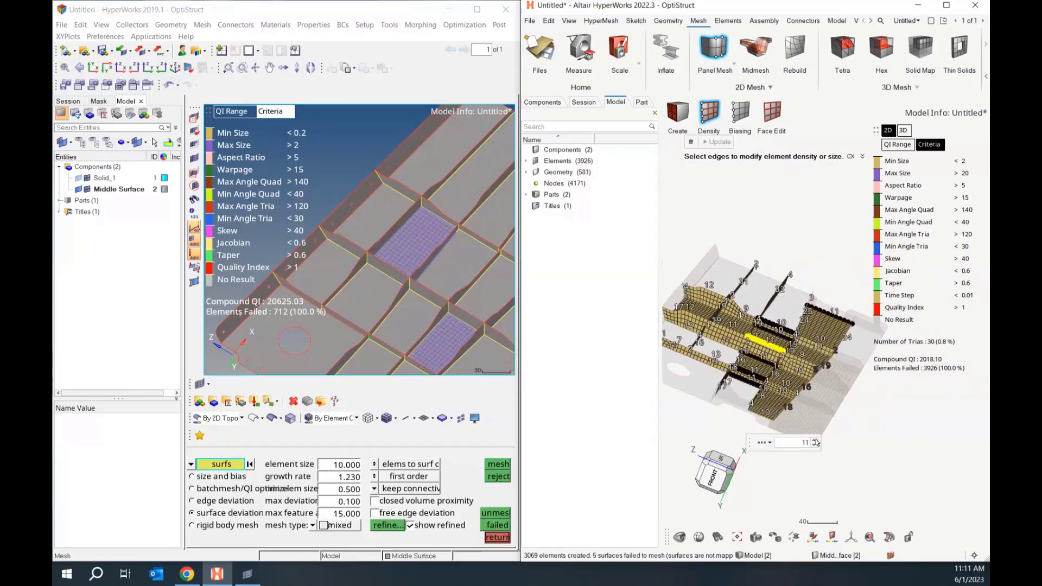
left_click(816, 441)
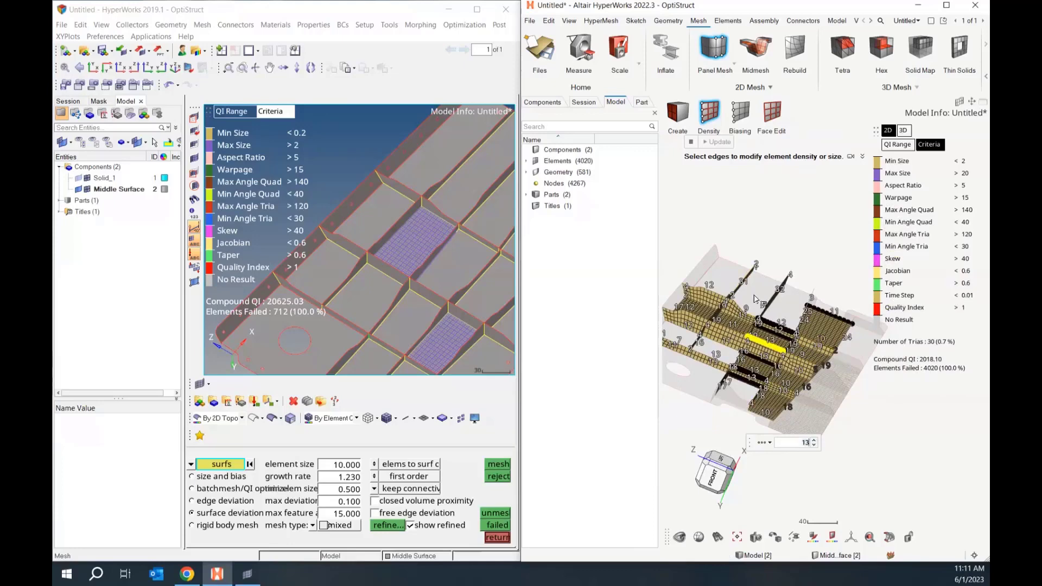
Step: Add the parallel 12-element bay edge to the selection, raise both edges' densities by one, and finish the density editing
right_click_drag(886, 398, 938, 428)
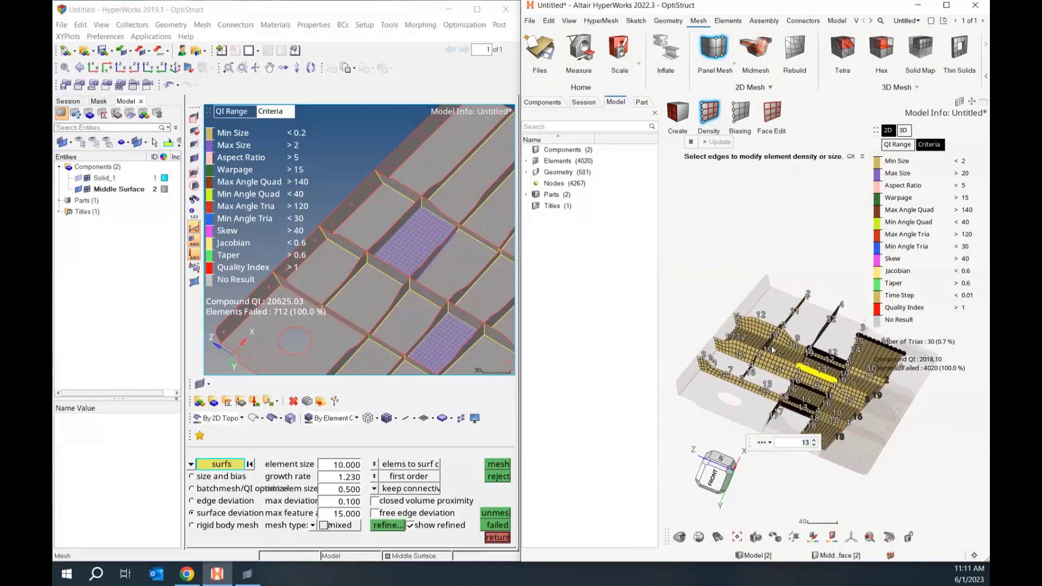
scroll(772, 350, "up", 4)
right_click_drag(813, 328, 771, 255)
left_click(836, 284)
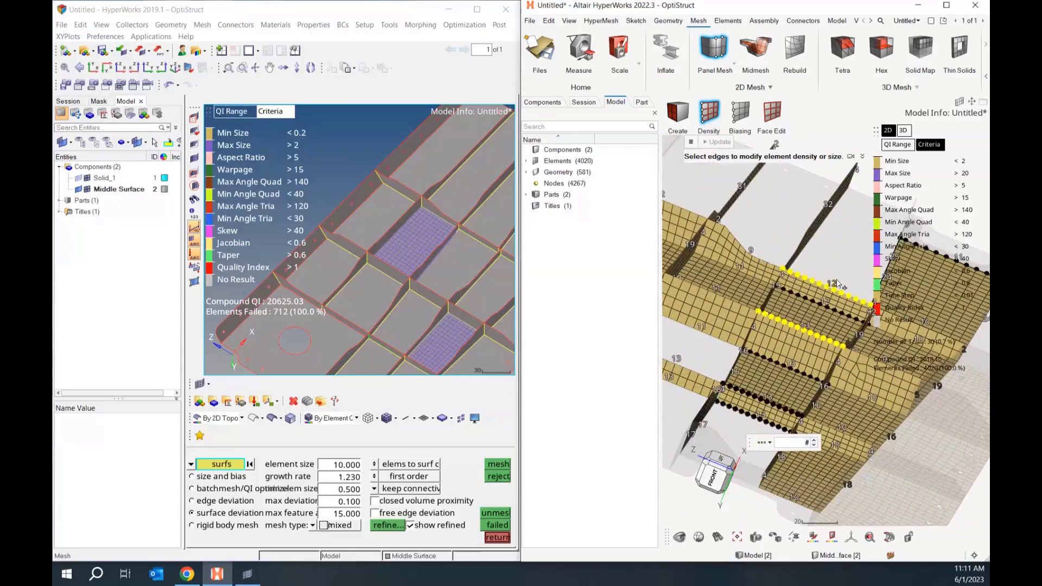
left_click(815, 441)
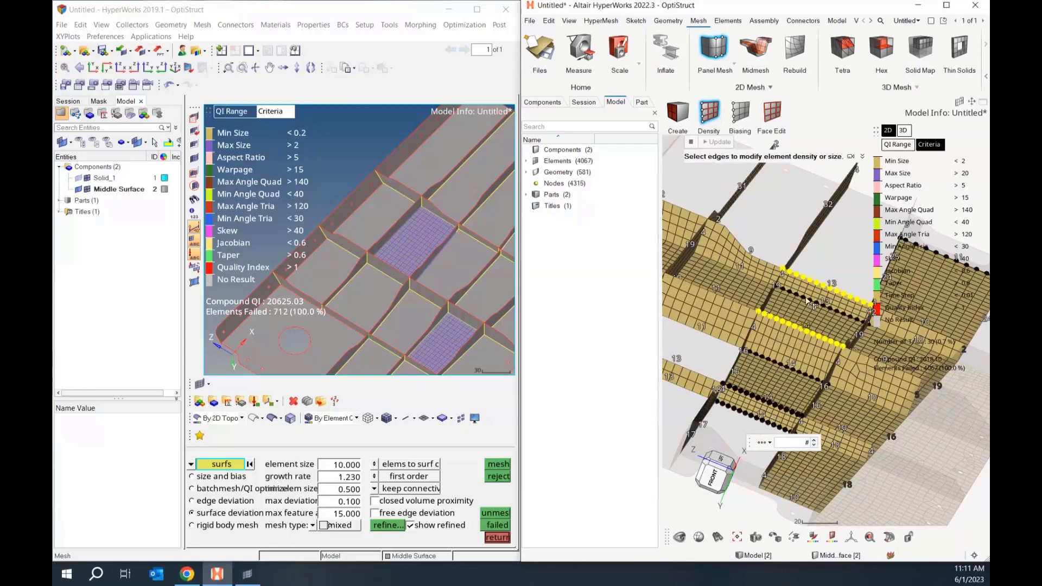
scroll(847, 263, "down", 3)
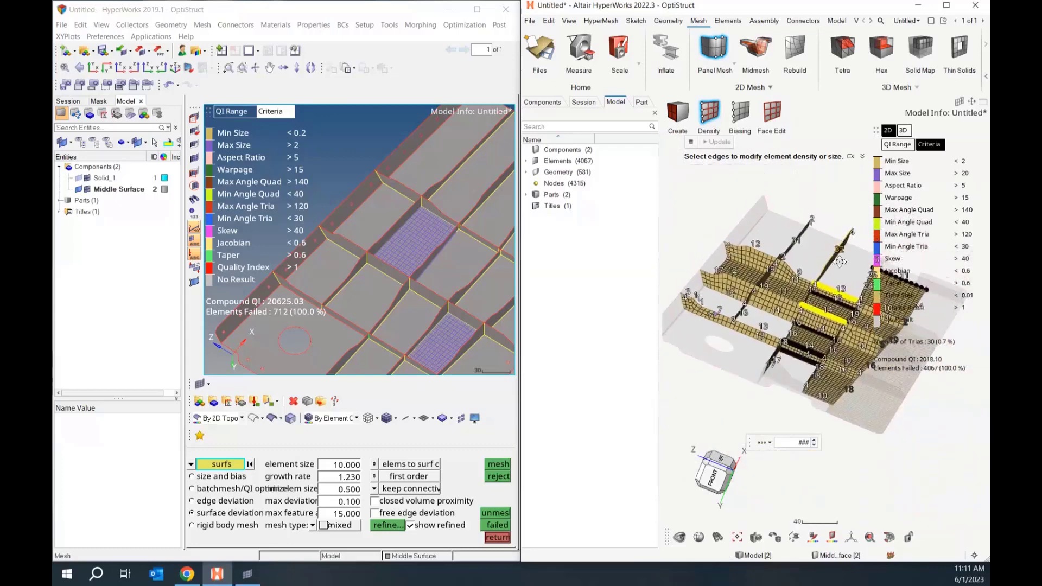
right_click_drag(840, 261, 827, 304)
key("Escape")
key("Escape")
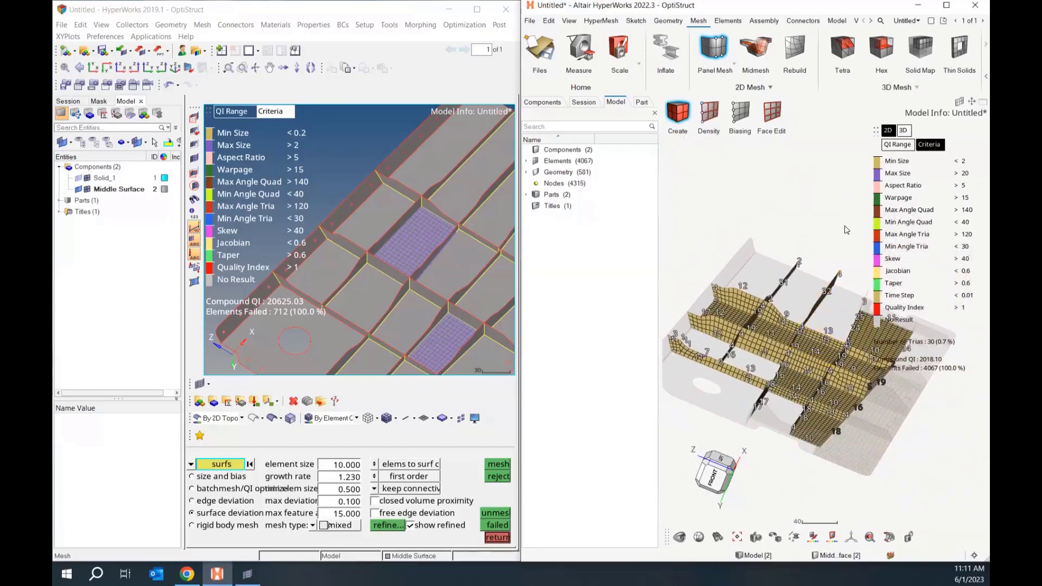
Step: Deselect the leftover unmeshed surfaces and try to panel mesh only the bay with the small hole, at element size 5.00
middle_click_drag(825, 347, 805, 344)
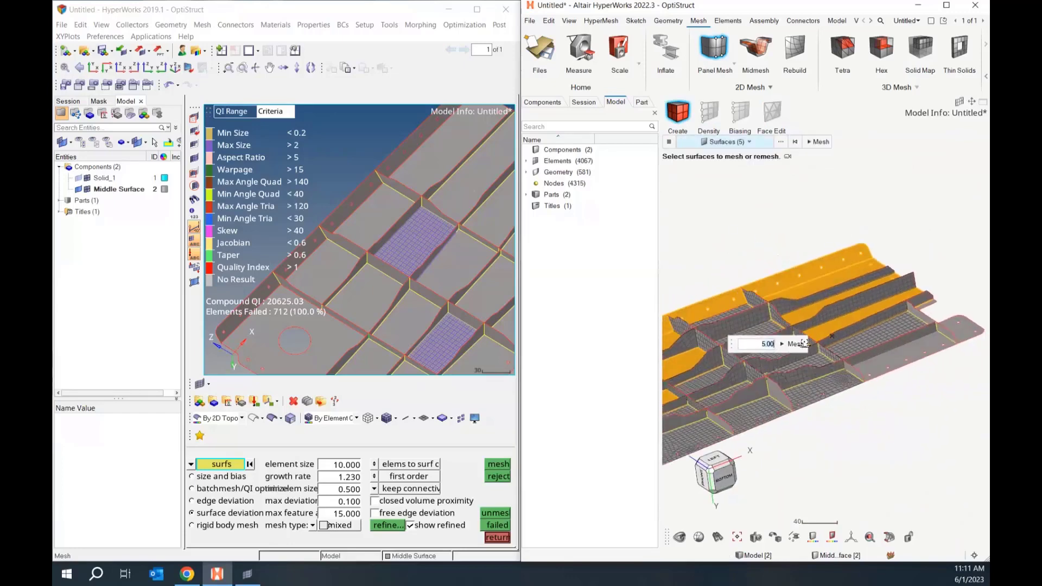
right_click_drag(804, 344, 883, 332)
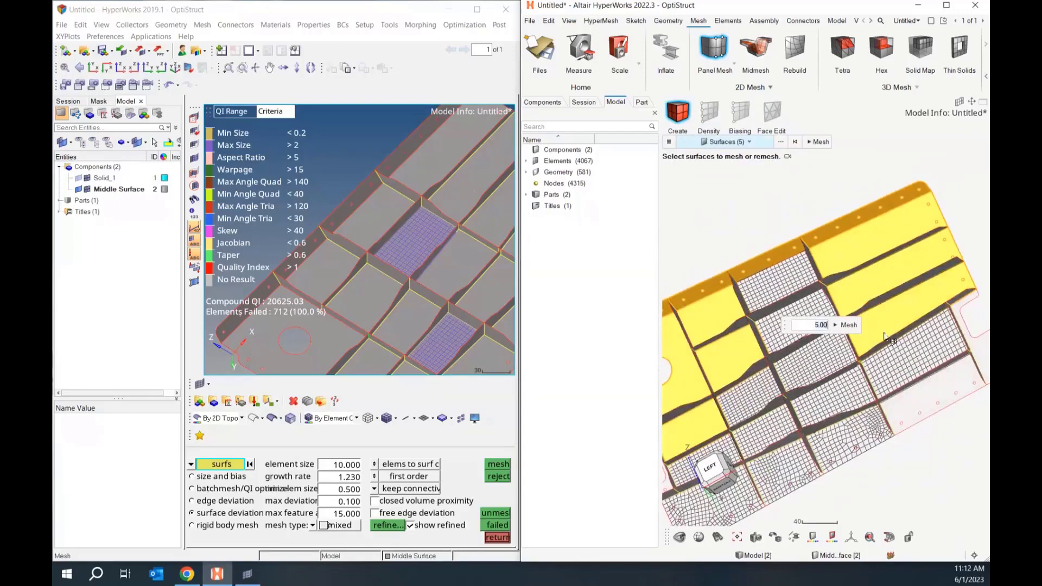
right_click_drag(937, 298, 860, 277)
scroll(859, 274, "up", 3)
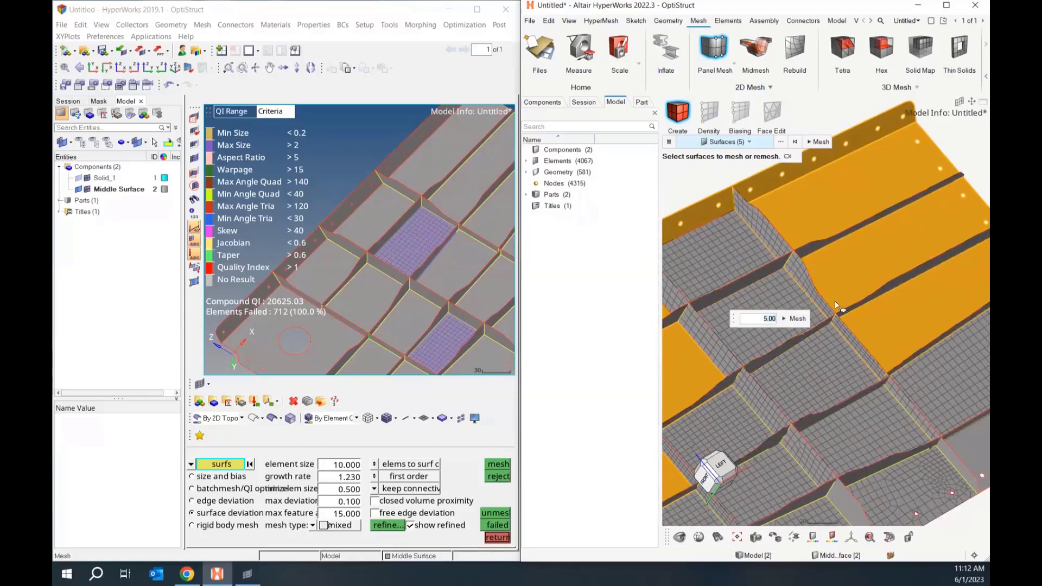
scroll(896, 278, "up", 2)
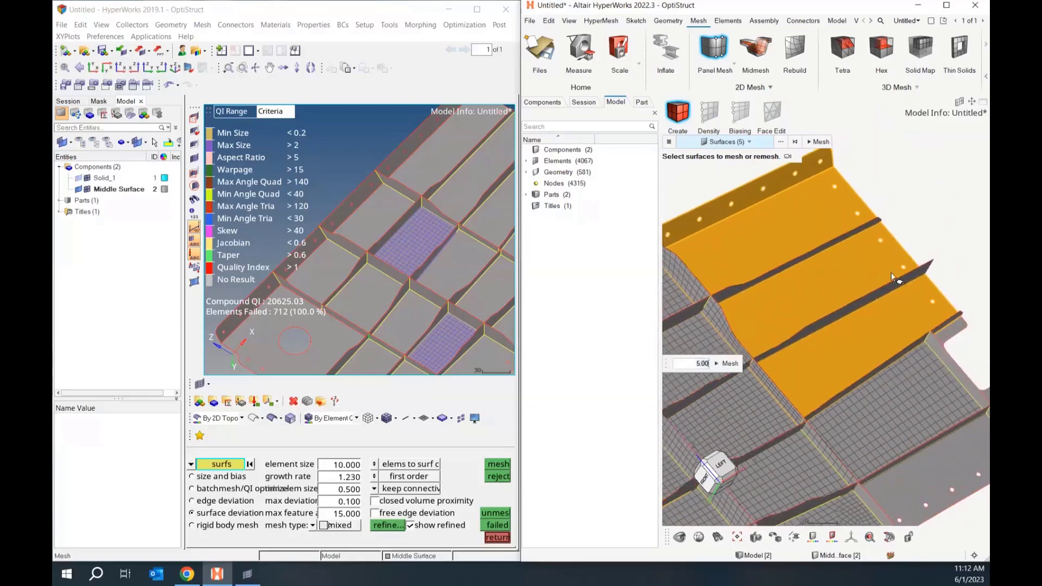
key("Escape")
left_click(909, 315)
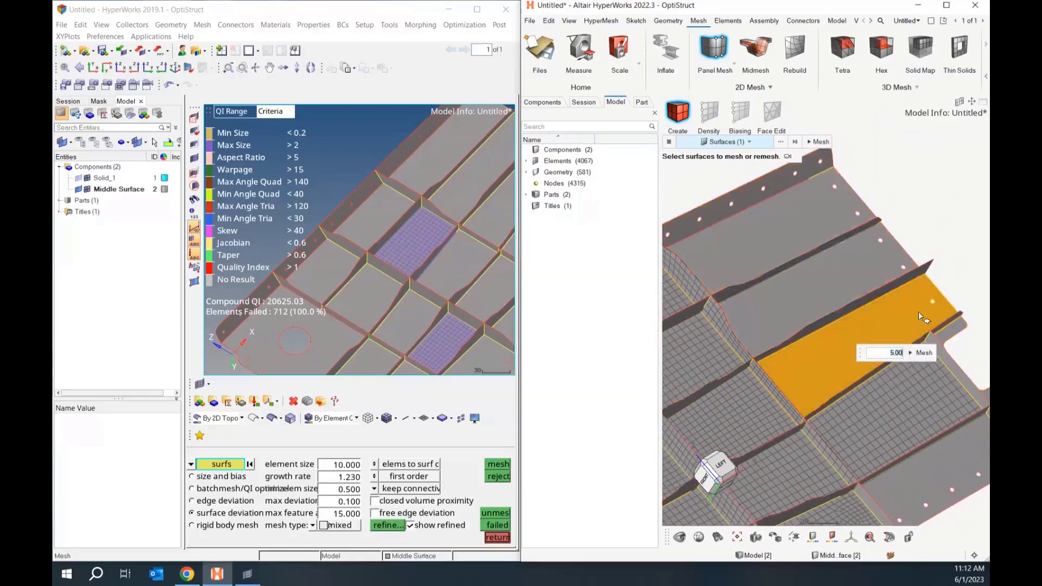
left_click(918, 353)
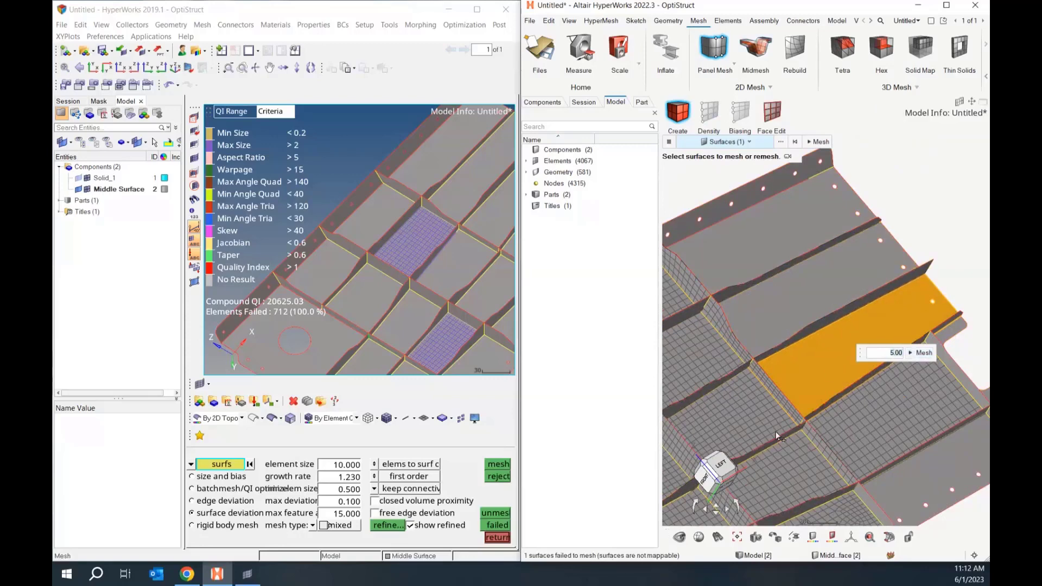
Step: Deselect the bay with the small hole and split it interactively with one cut running from rib to rib beside the hole
mouse_move(954, 265)
middle_mouse_down()
mouse_move(925, 285)
mouse_move(919, 305)
mouse_move(907, 297)
middle_mouse_up()
left_click(922, 303)
scroll(891, 321, "up", 5)
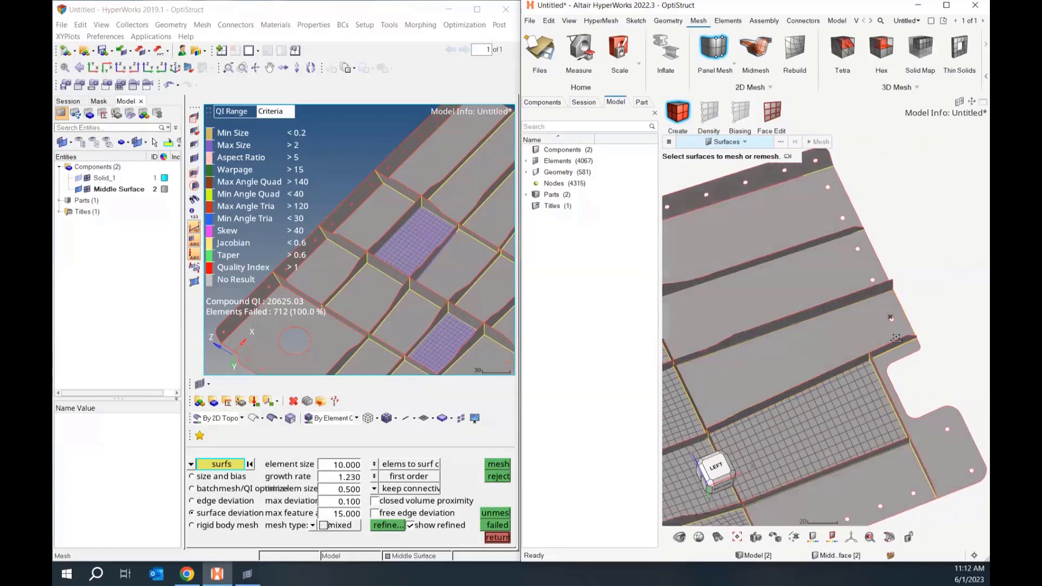
scroll(893, 321, "down", 3)
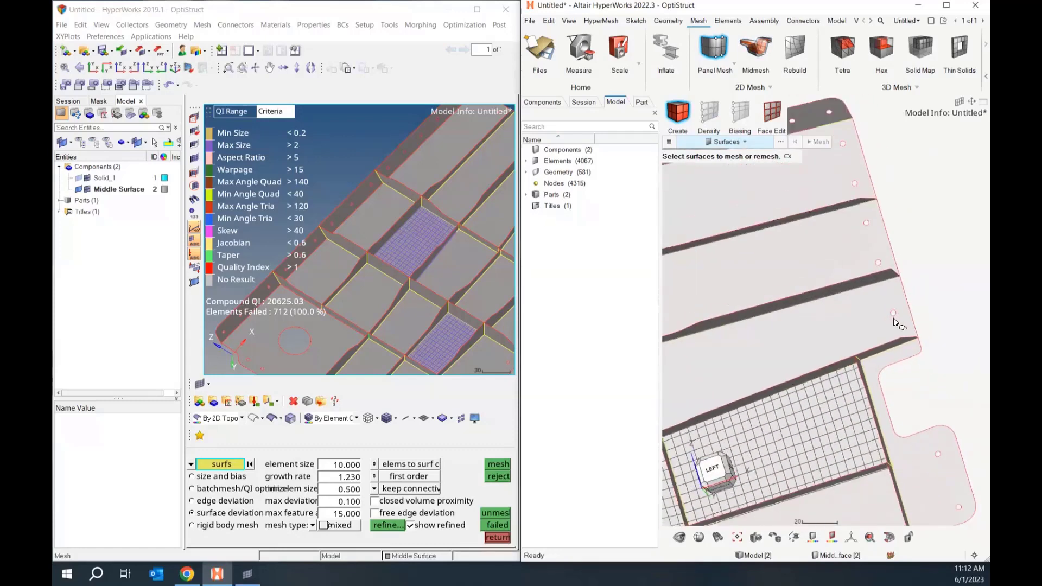
middle_click_drag(904, 326, 892, 315)
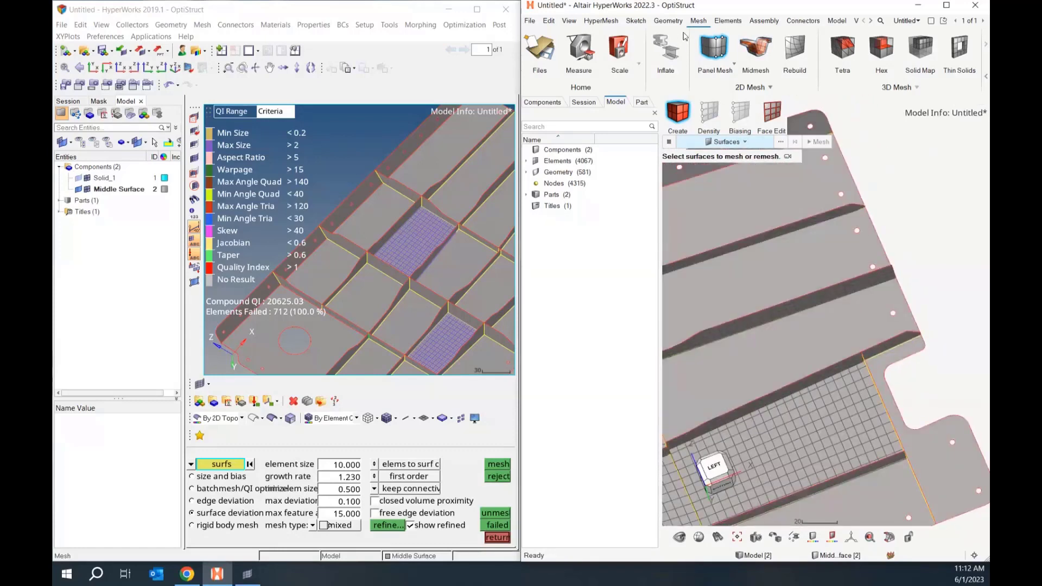
left_click(667, 20)
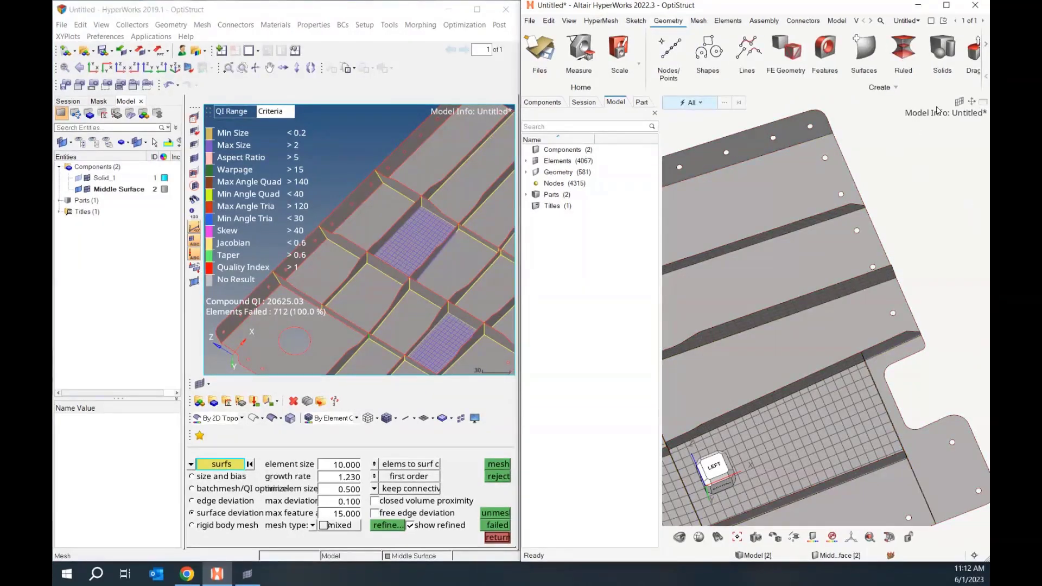
left_click(986, 43)
left_click(850, 53)
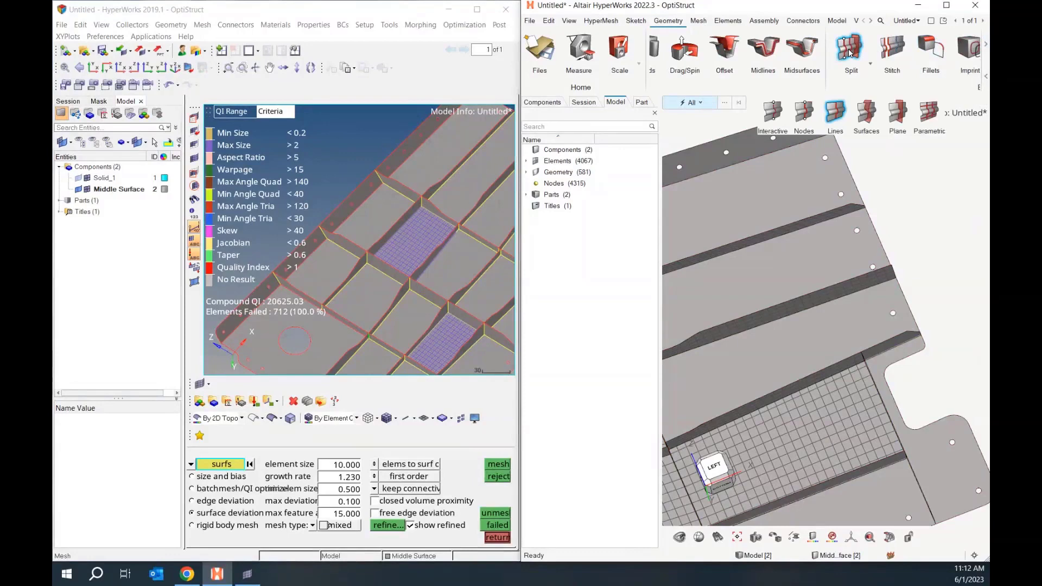
left_click(781, 116)
left_click_drag(866, 291, 881, 350)
Step: Split the hole end of the bay interactively with cuts from the hole to the outer edge, both ribs and the first cut
mouse_move(904, 314)
middle_mouse_down()
mouse_move(935, 313)
mouse_move(923, 303)
mouse_move(874, 309)
middle_mouse_up()
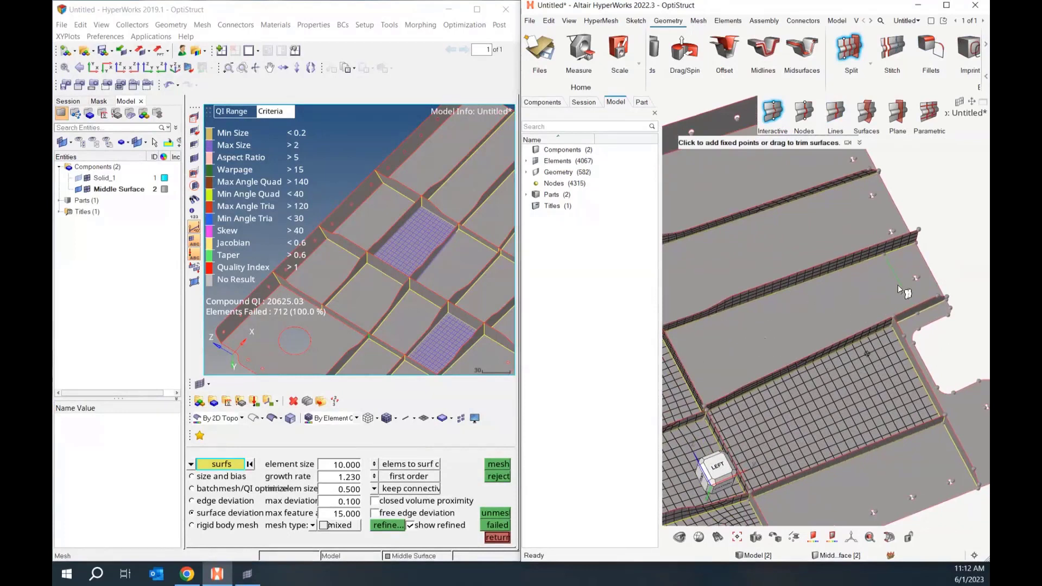
scroll(930, 289, "up", 5)
right_click_drag(878, 304, 888, 363)
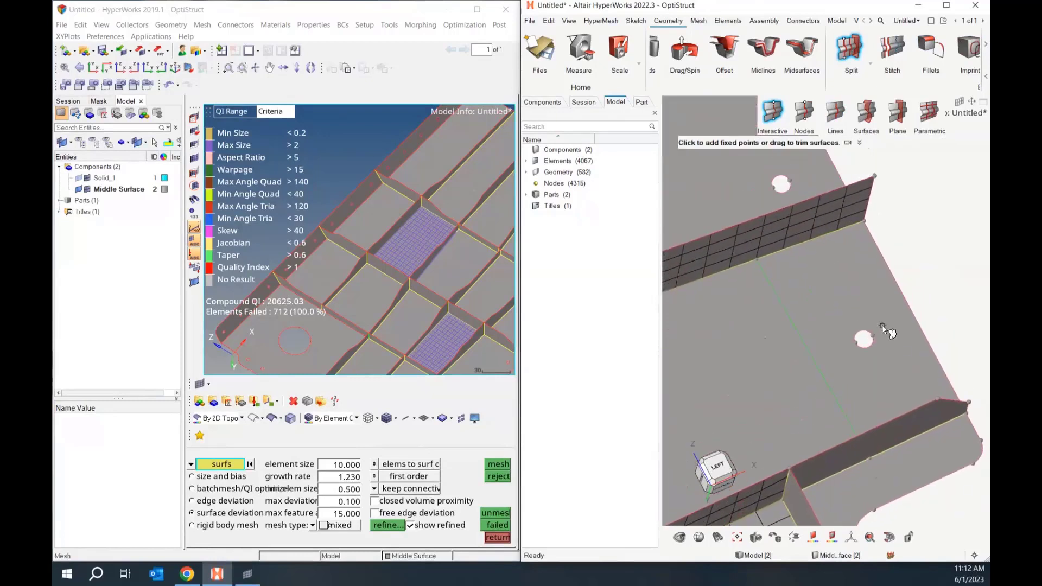
left_click_drag(873, 335, 918, 320)
left_click_drag(861, 332, 811, 240)
left_click_drag(870, 348, 920, 433)
Step: Panel mesh the five surfaces of the split bay with an element size of 5.00
left_click(699, 21)
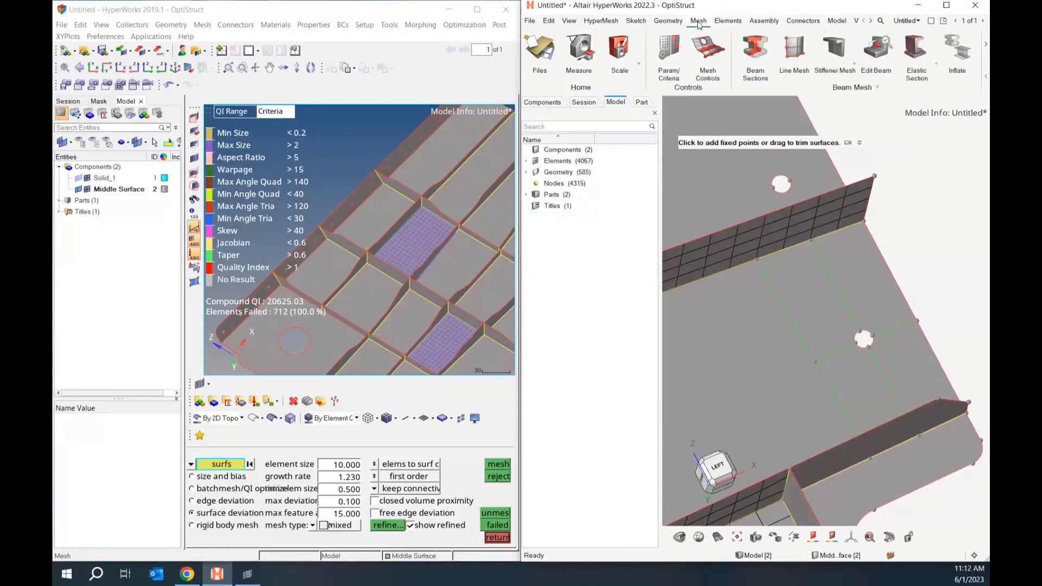
left_click(986, 43)
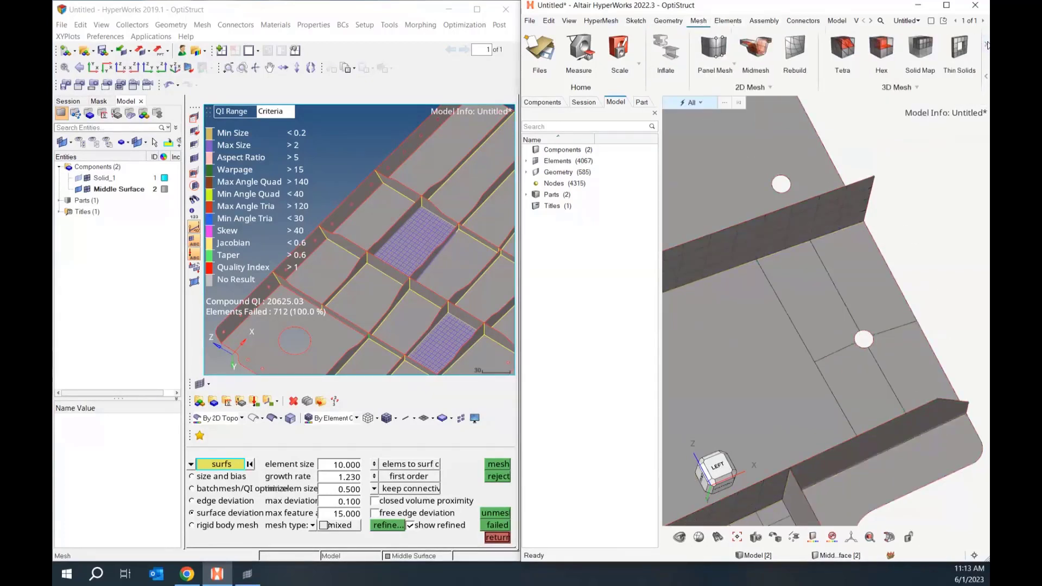
left_click(711, 50)
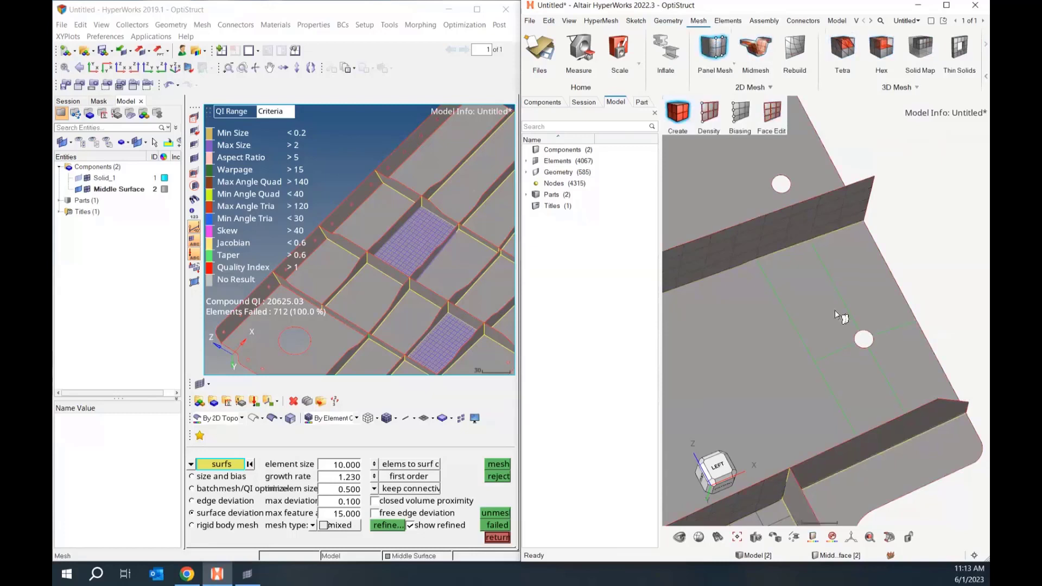
left_click(871, 292)
left_click(833, 343)
left_click(836, 383)
left_click(892, 364)
left_click(799, 375)
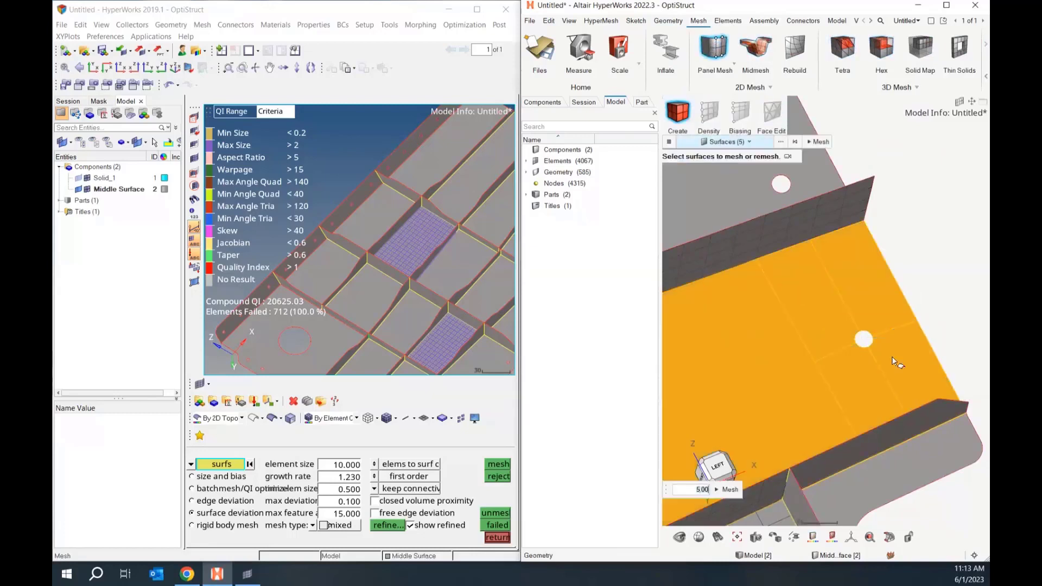
left_click(728, 489)
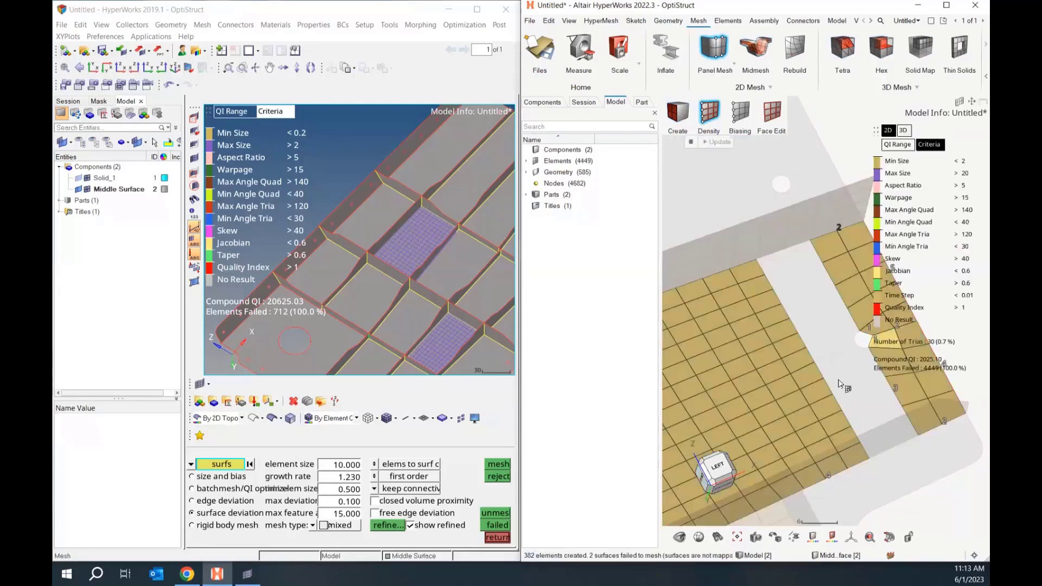
Step: Examine the new mesh and edge densities around the hole, leave density editing and deselect the two leftover unmeshed surfaces
scroll(840, 384, "down", 5)
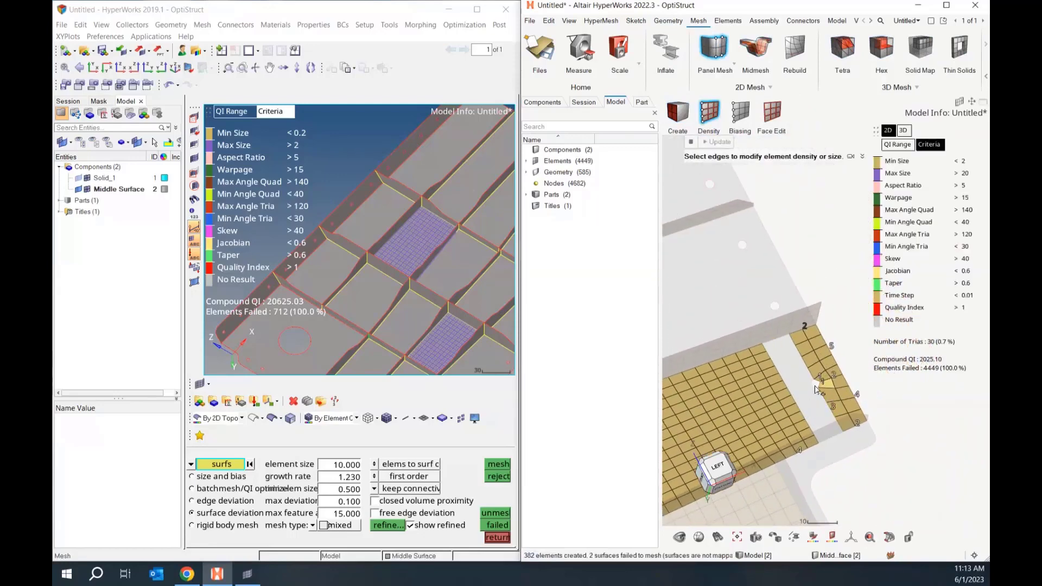
scroll(815, 390, "up", 7)
scroll(808, 382, "down", 4)
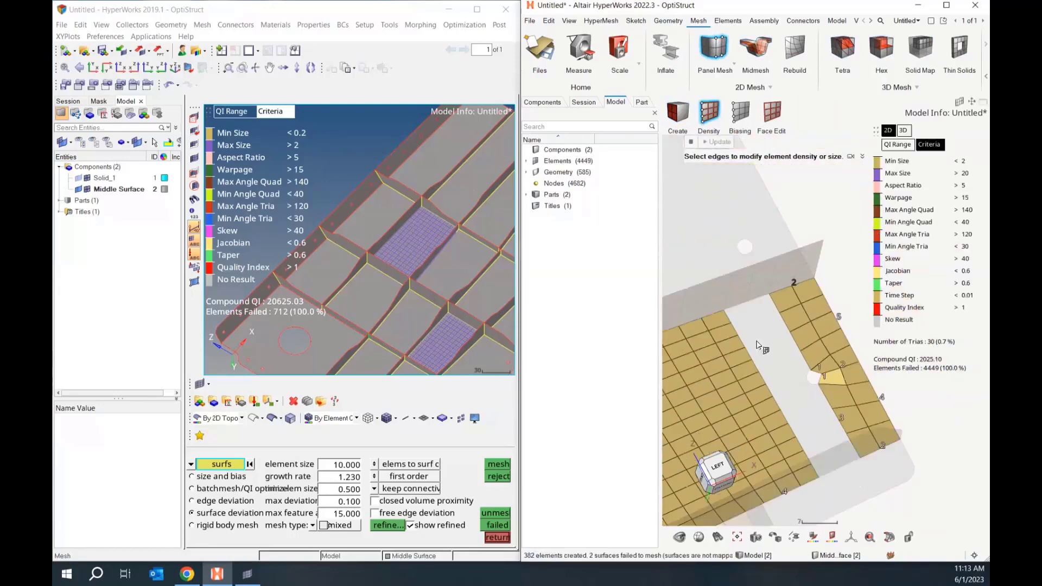
scroll(813, 419, "down", 2)
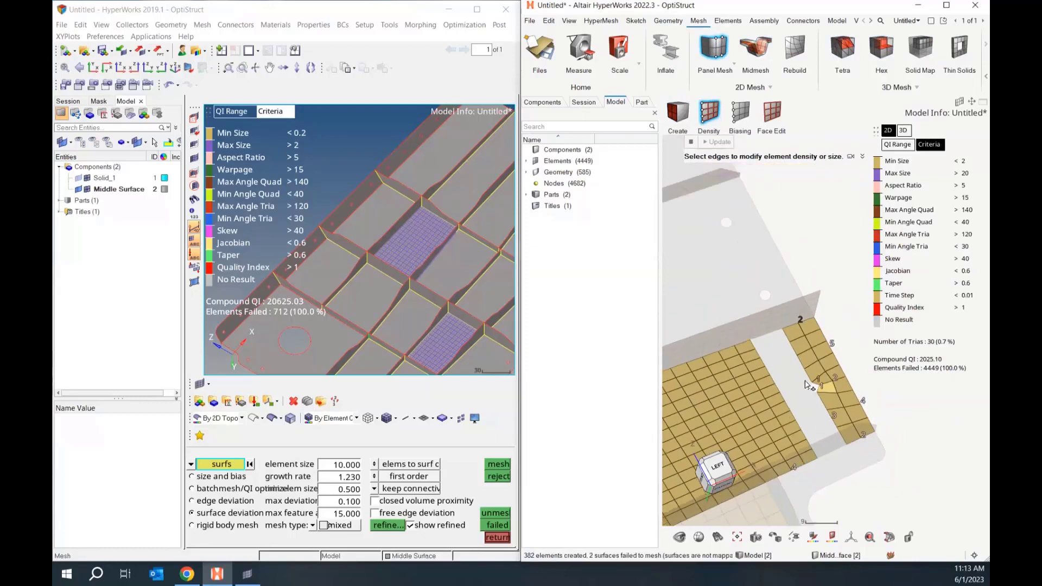
scroll(783, 377, "up", 1)
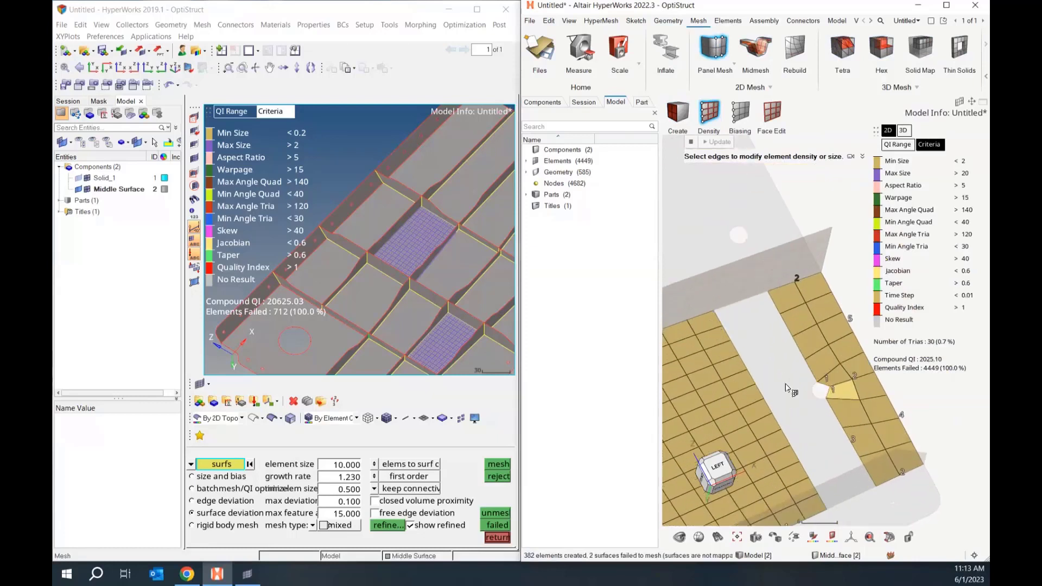
scroll(819, 442, "down", 1)
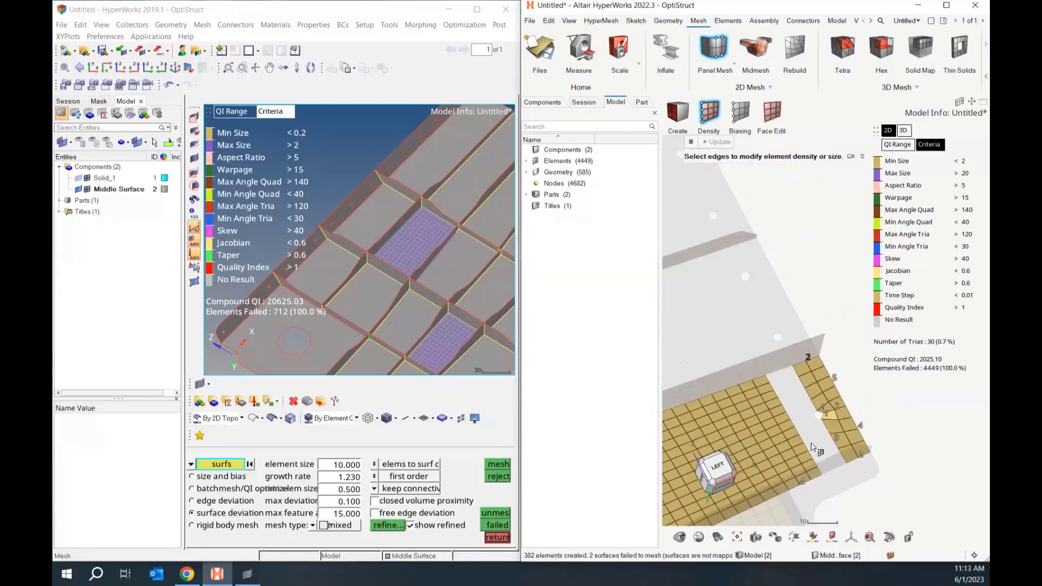
scroll(815, 441, "down", 2)
scroll(722, 450, "up", 1)
right_click_drag(722, 451, 793, 357)
scroll(794, 357, "down", 1)
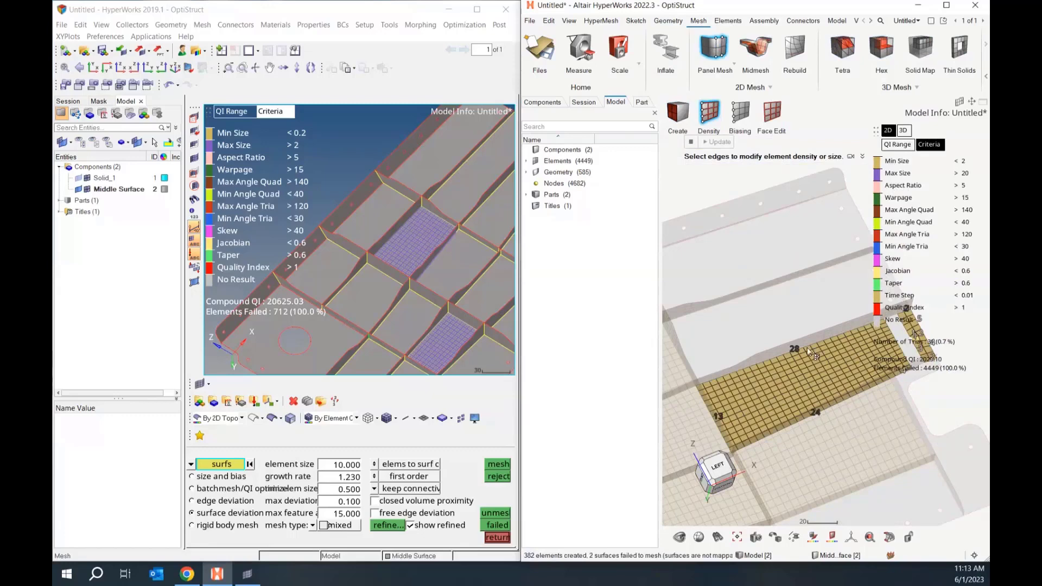
key("Escape")
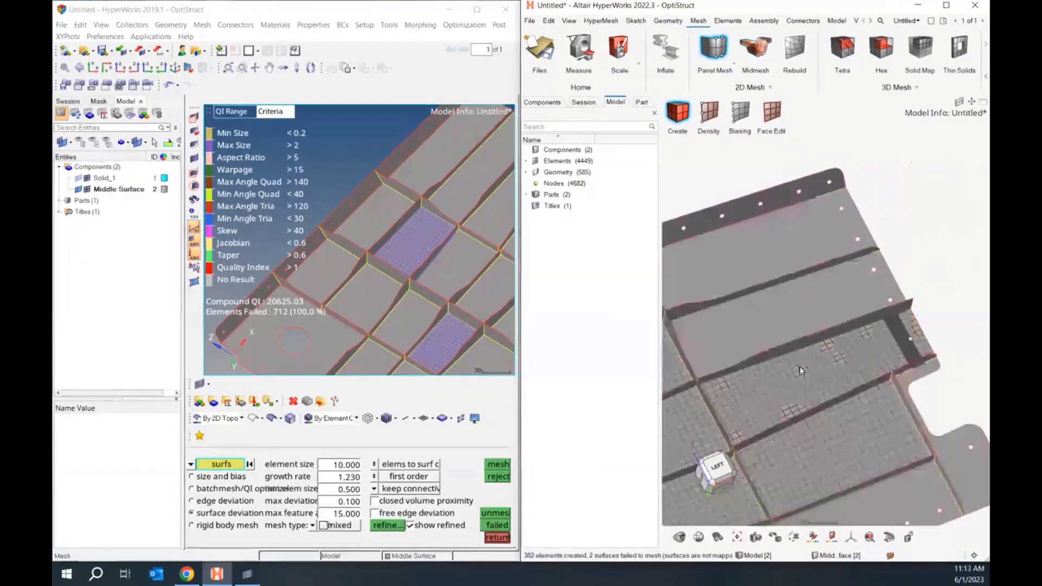
left_click(944, 288)
Step: Examine the mesh across the panel, close up at the rib junction and around the small holes along the outer edge
scroll(952, 330, "down", 5)
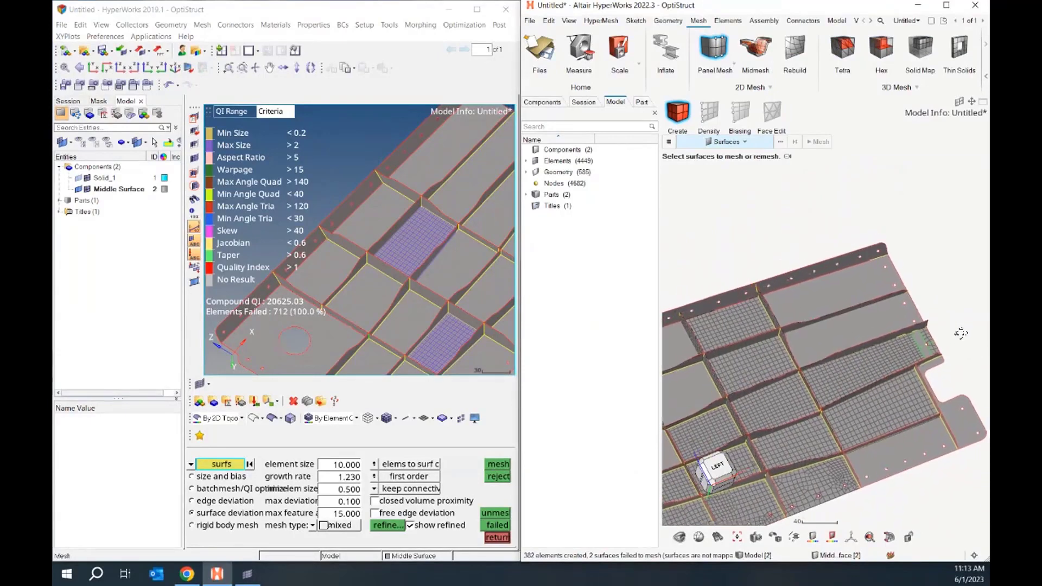
middle_click_drag(961, 333, 961, 305)
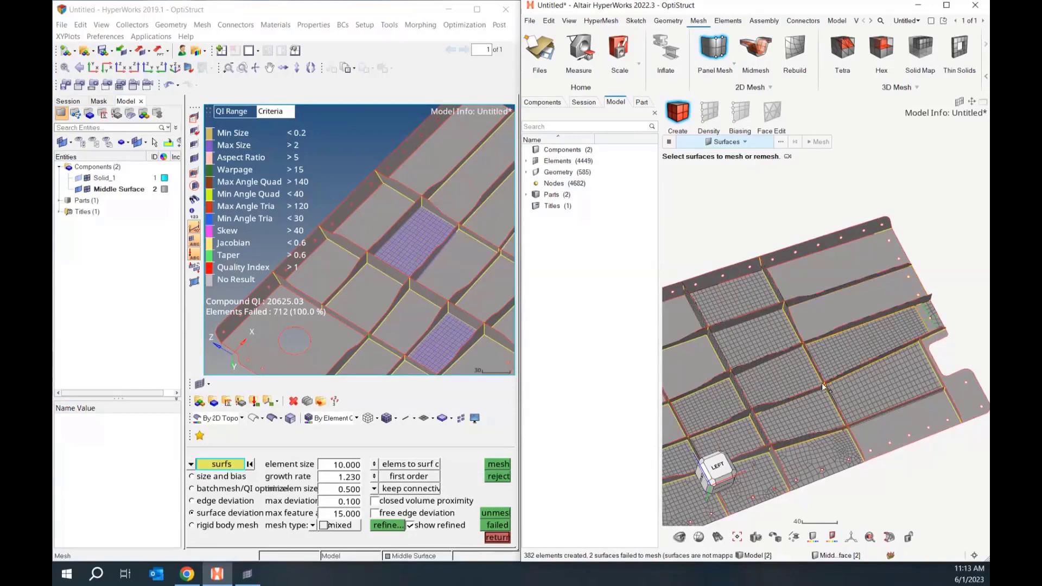
scroll(823, 387, "up", 10)
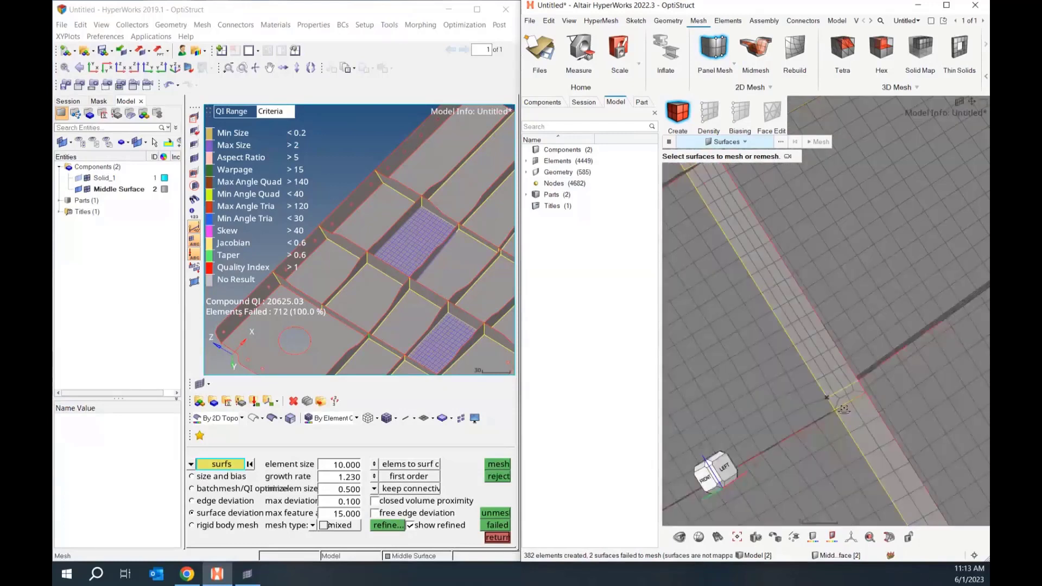
scroll(845, 409, "up", 3)
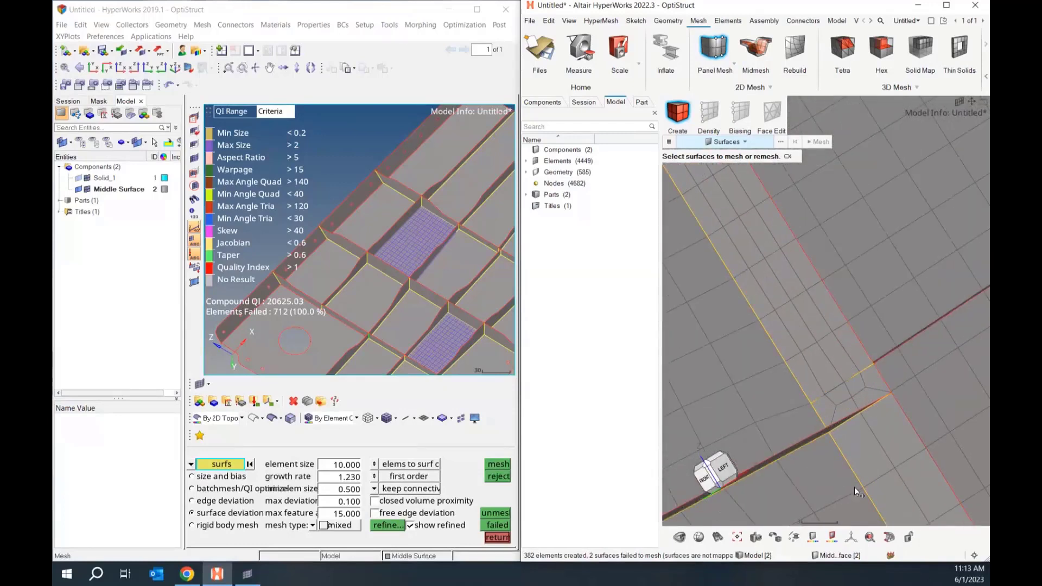
scroll(855, 487, "down", 4)
scroll(855, 481, "down", 6)
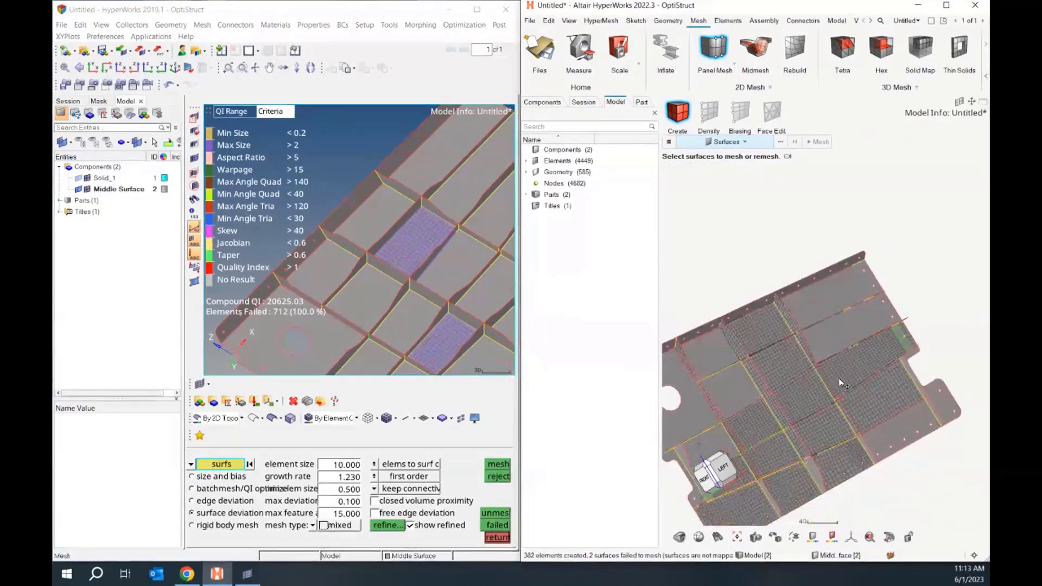
scroll(814, 471, "up", 6)
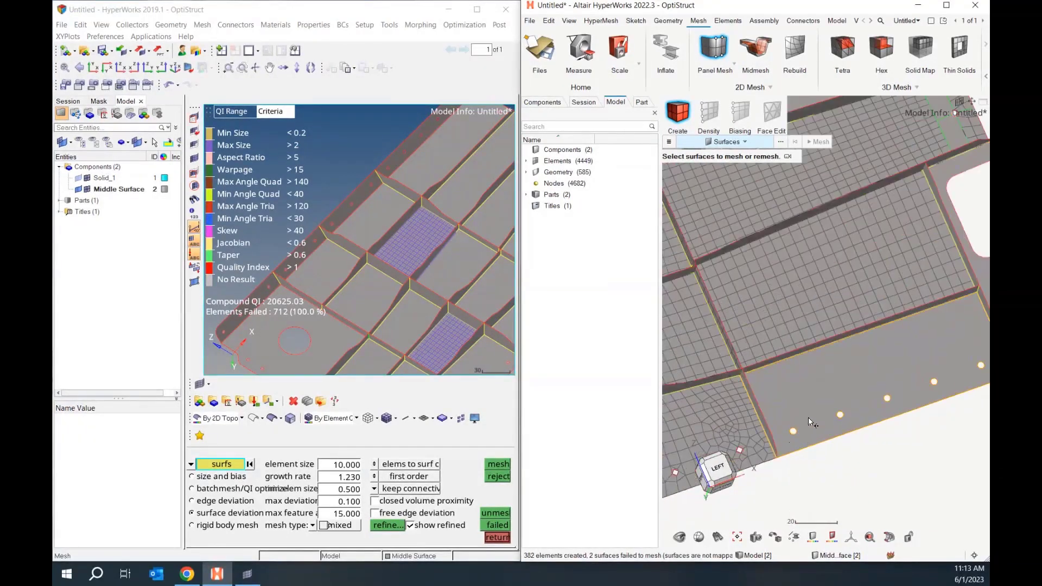
scroll(829, 466, "up", 2)
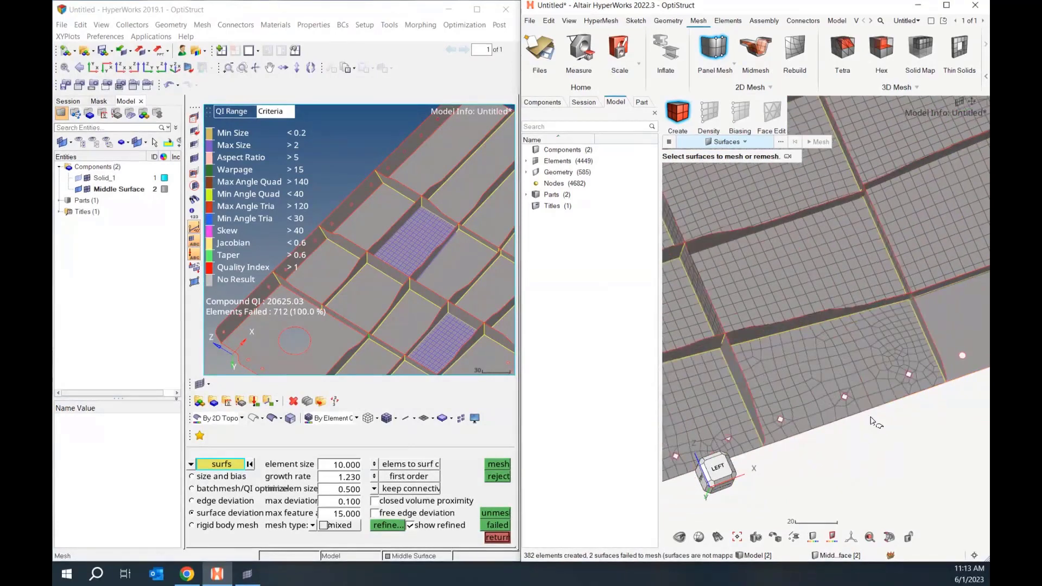
Step: Split the surface by offset lines with the washer option, one layer at 1.00 offset, around the first small hole in the outer-edge bay
left_click(667, 21)
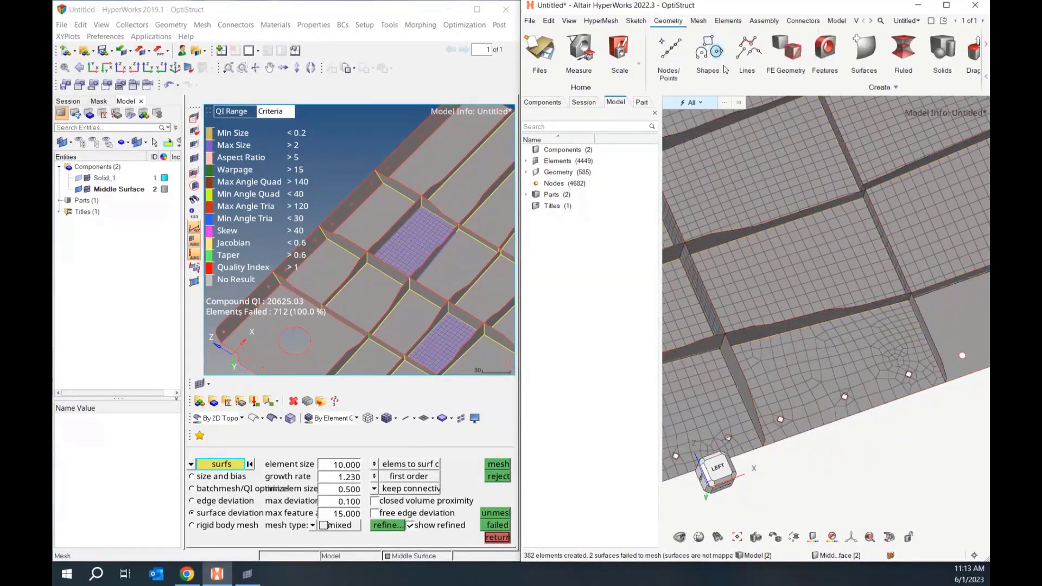
left_click(986, 45)
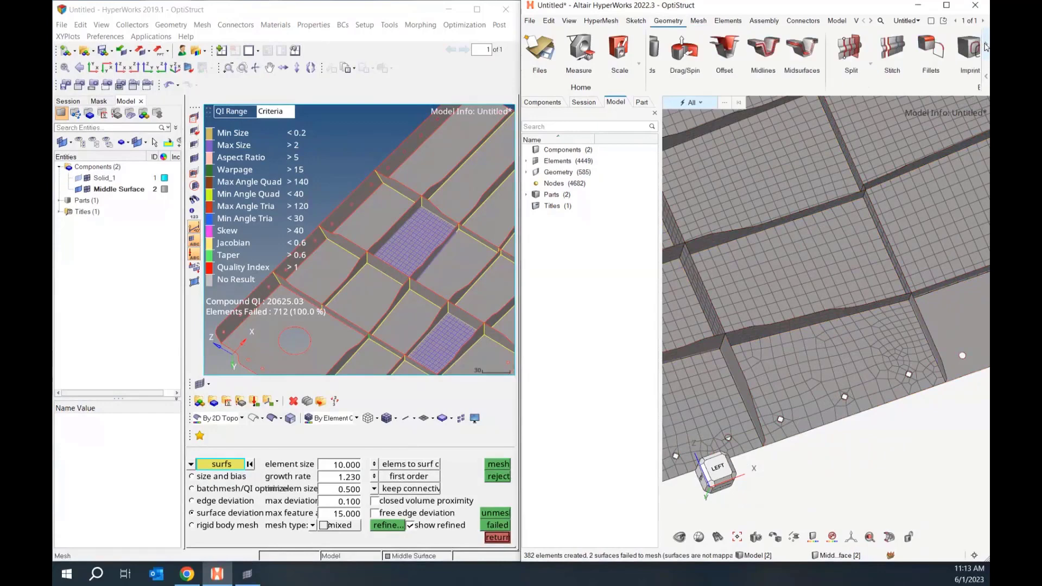
left_click(850, 49)
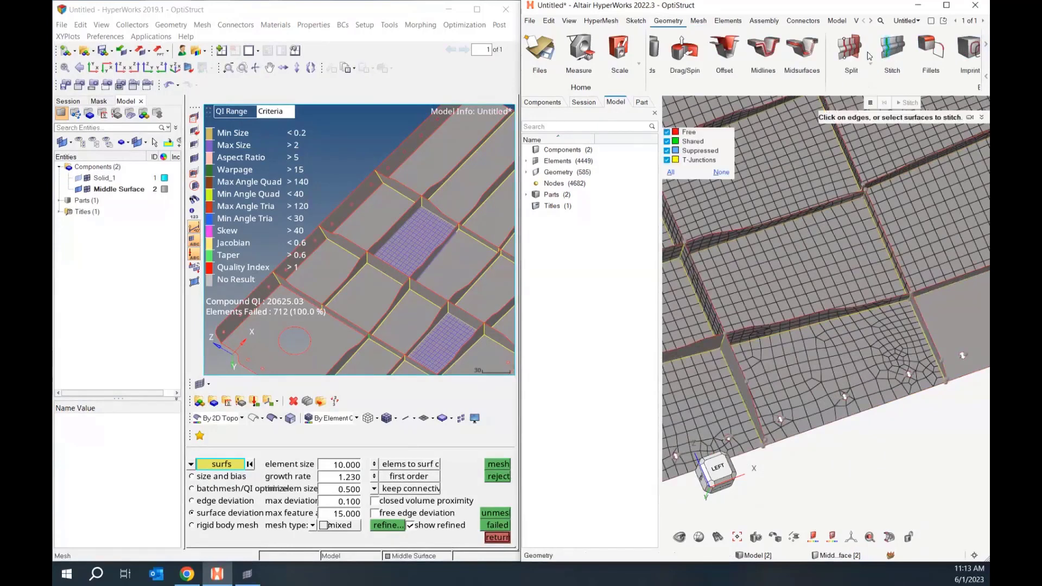
left_click(836, 110)
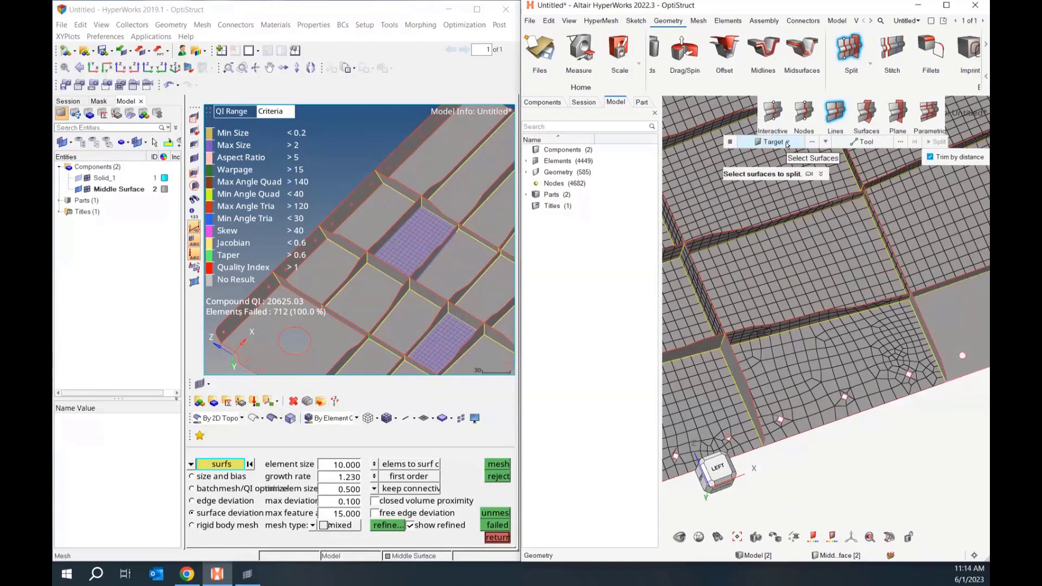
left_click(826, 142)
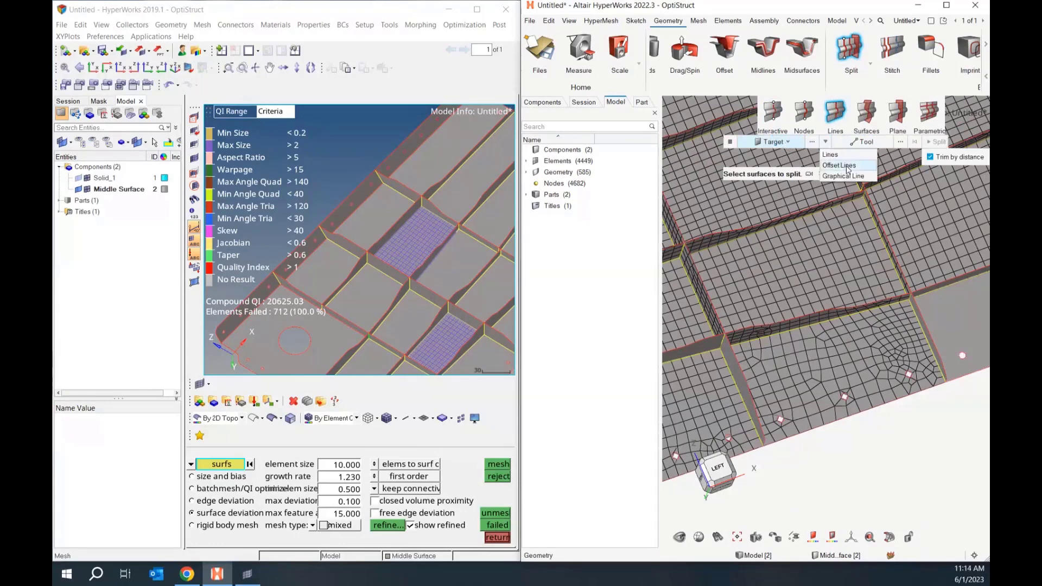
left_click(847, 165)
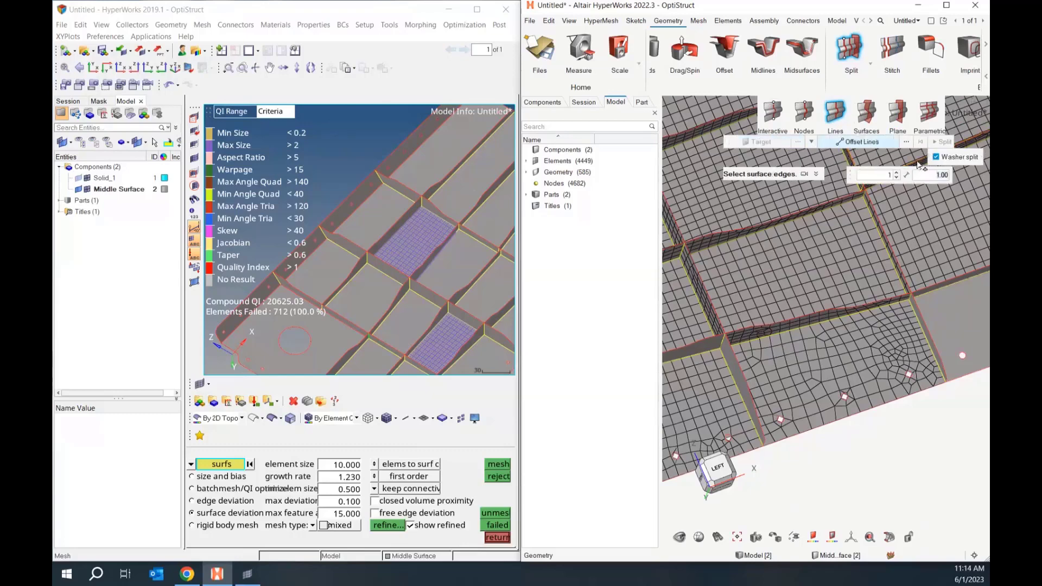
scroll(804, 423, "up", 5)
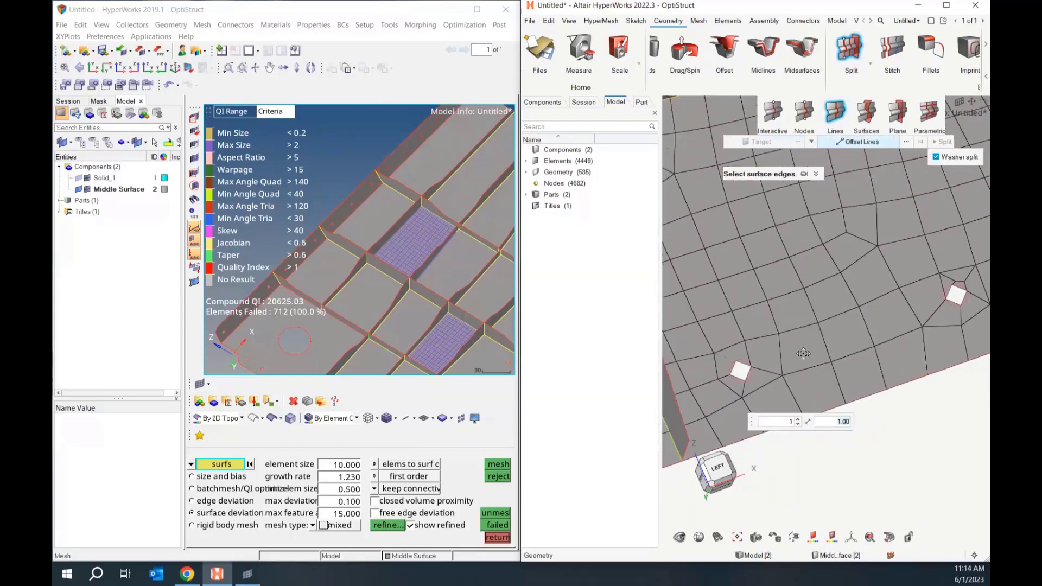
left_click(762, 365)
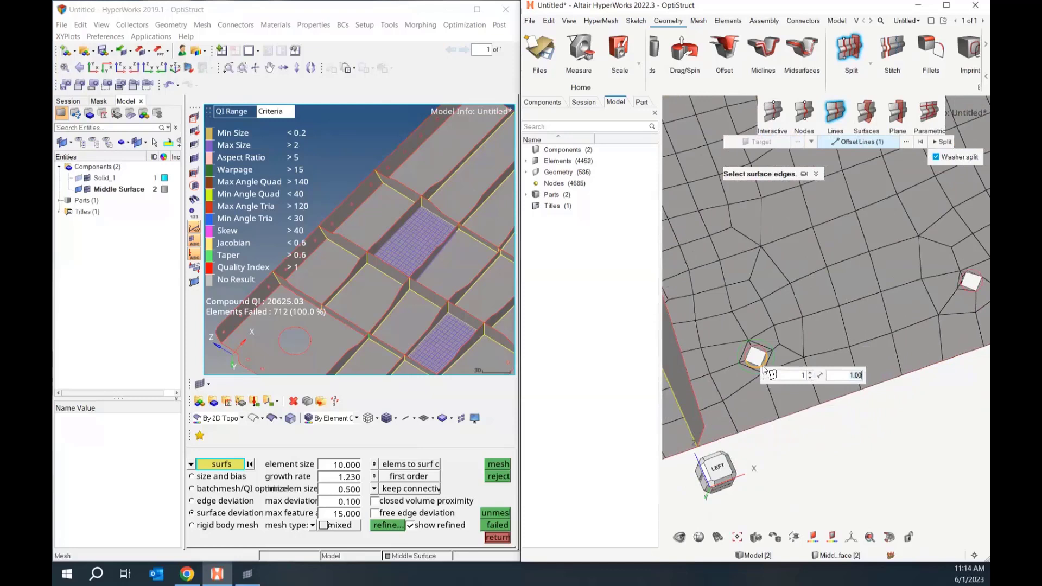
Step: Add washer splits with the same 1.00 offset around the other two small holes along the bay's outer edge
middle_click_drag(953, 305, 899, 322)
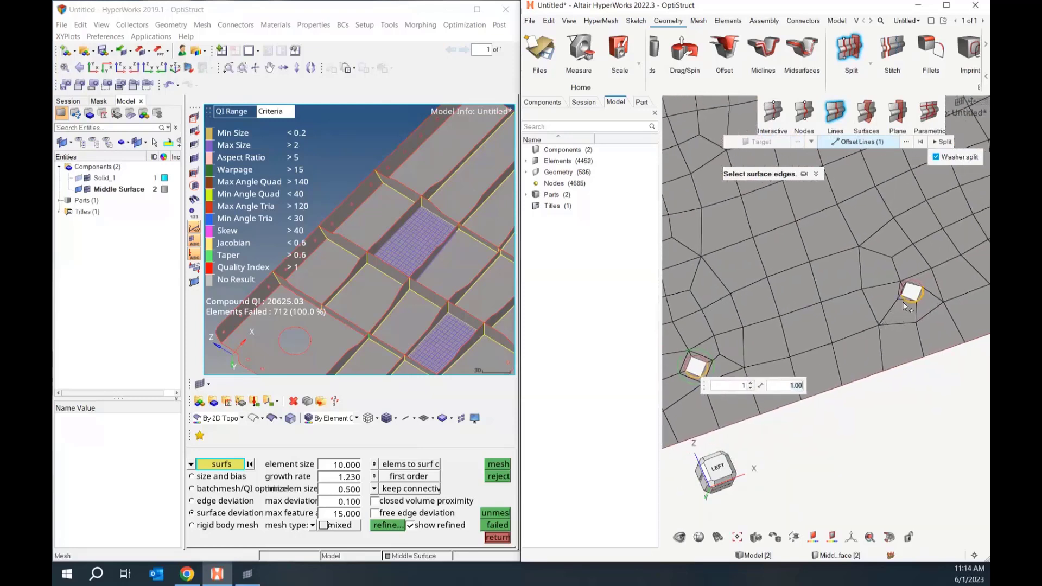
left_click(904, 304)
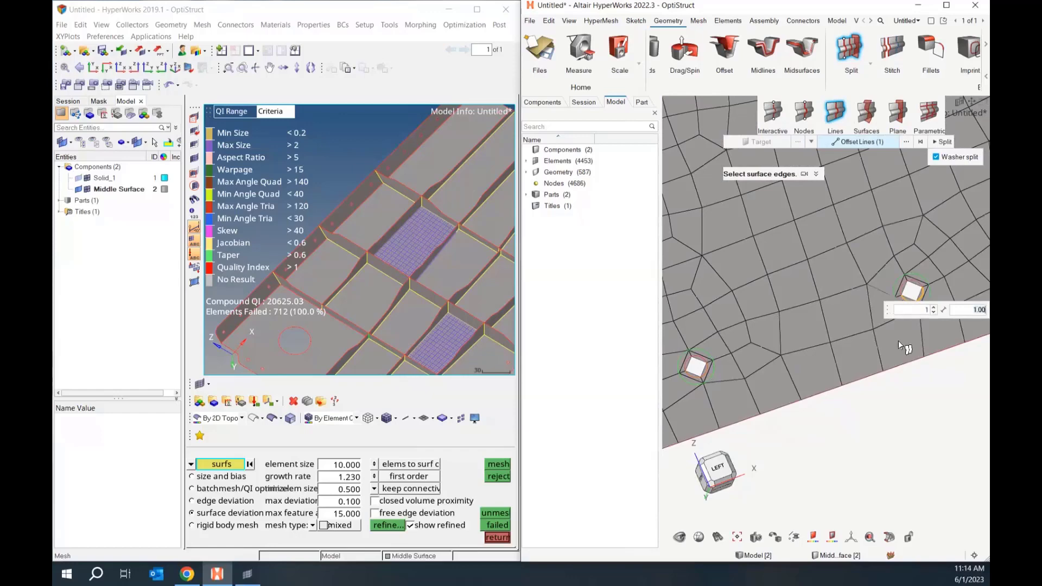
scroll(847, 445, "down", 3)
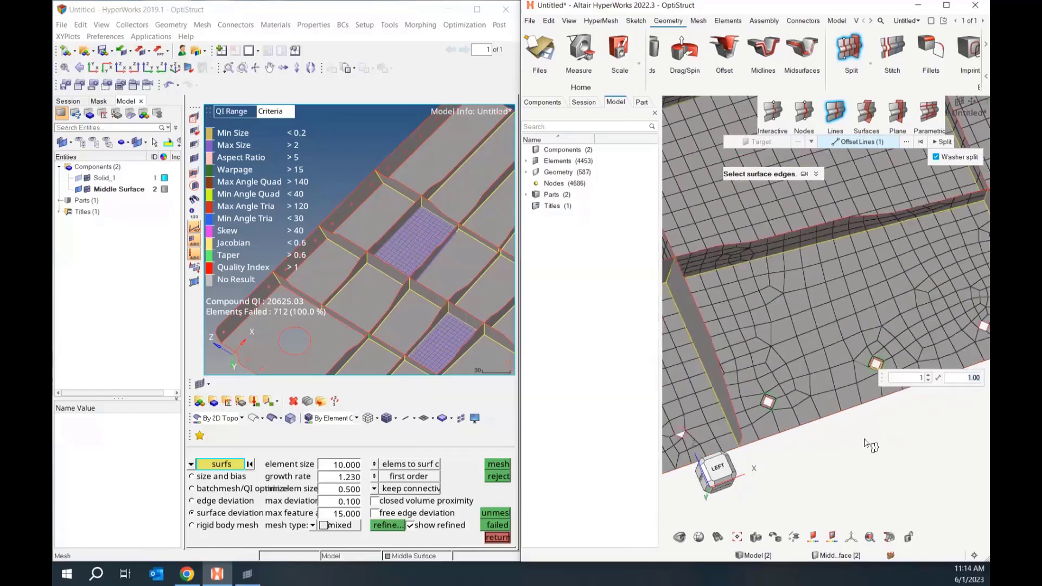
middle_click_drag(869, 445, 785, 460)
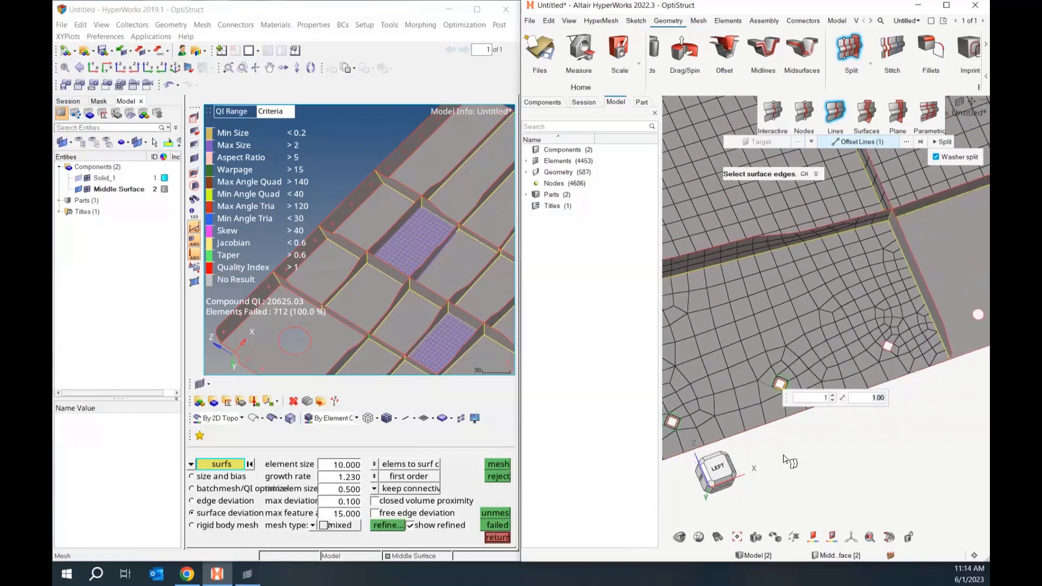
left_click(894, 351)
Step: Examine the remeshed bay around the three washer holes and the mesh across the rest of the panel
middle_click_drag(886, 435, 914, 430)
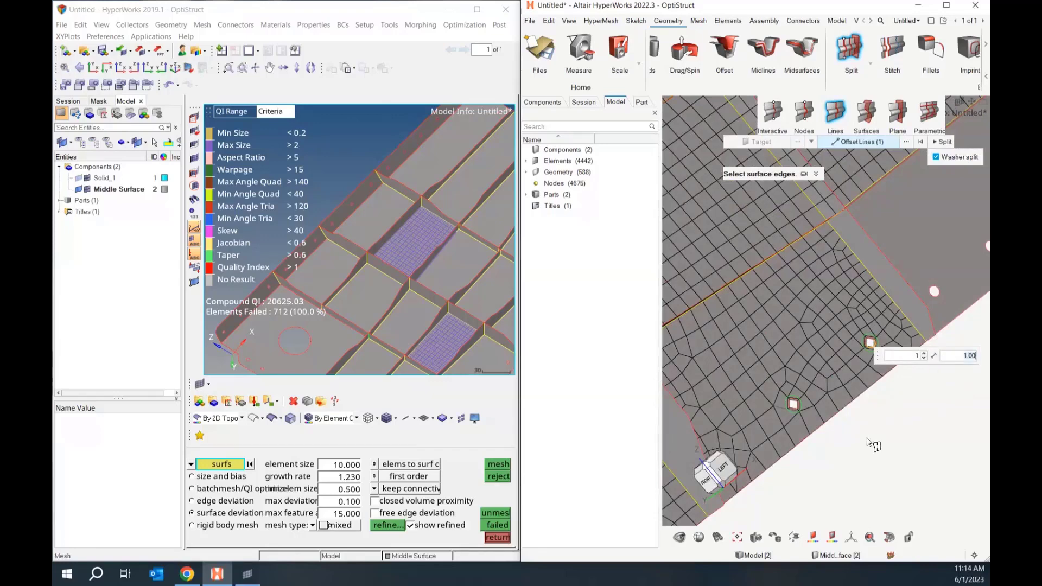
scroll(883, 397, "down", 3)
right_click_drag(901, 430, 938, 414)
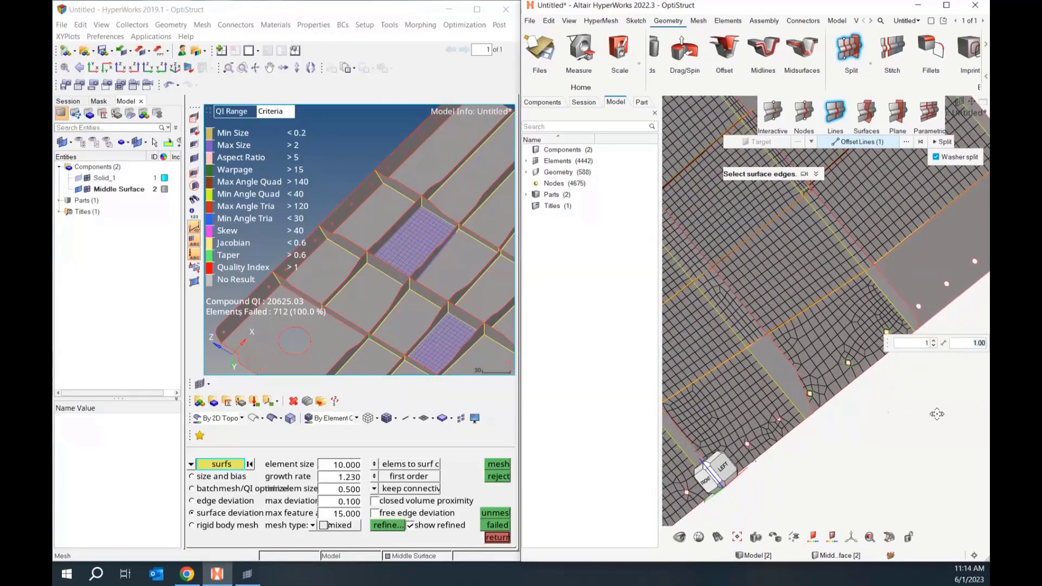
scroll(928, 421, "down", 2)
middle_click_drag(919, 429, 939, 403)
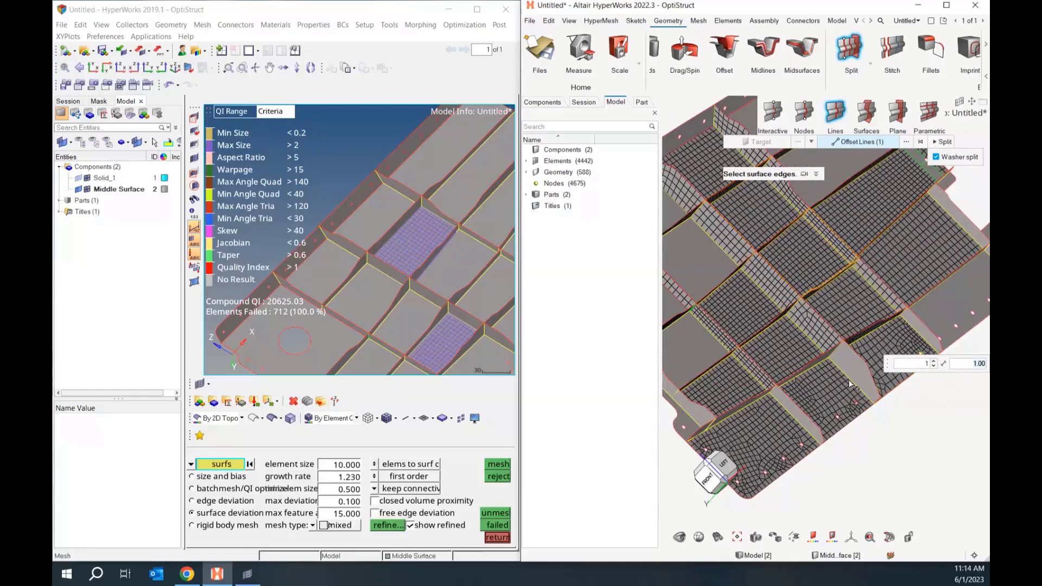
left_click_drag(887, 364, 818, 480)
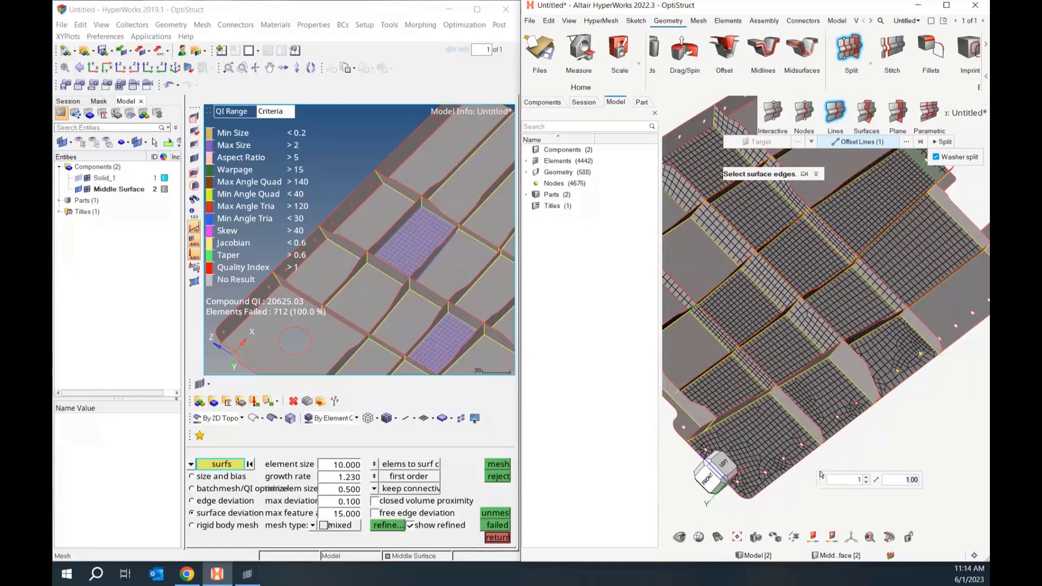
middle_click_drag(915, 425, 892, 426)
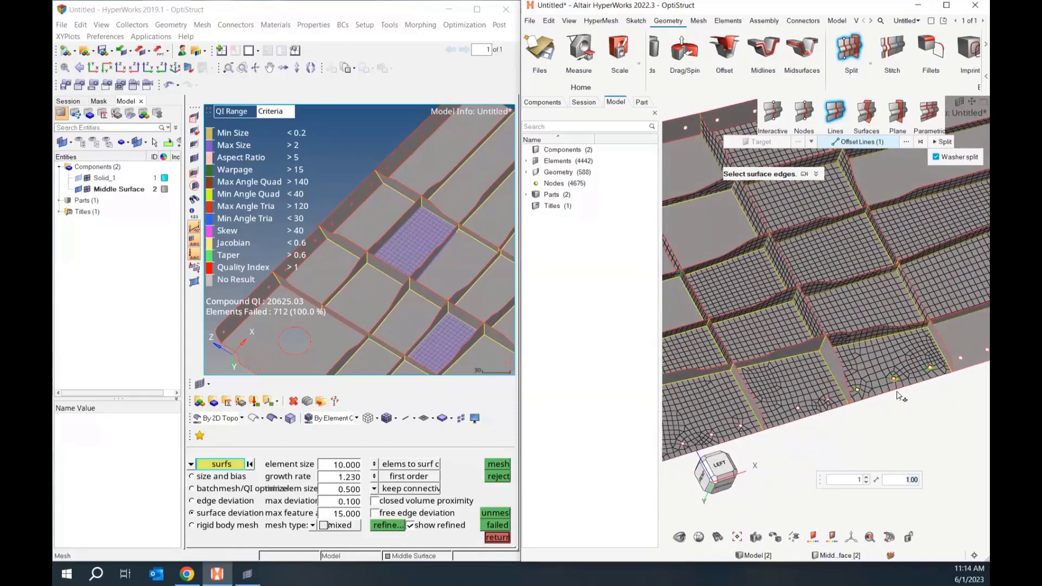